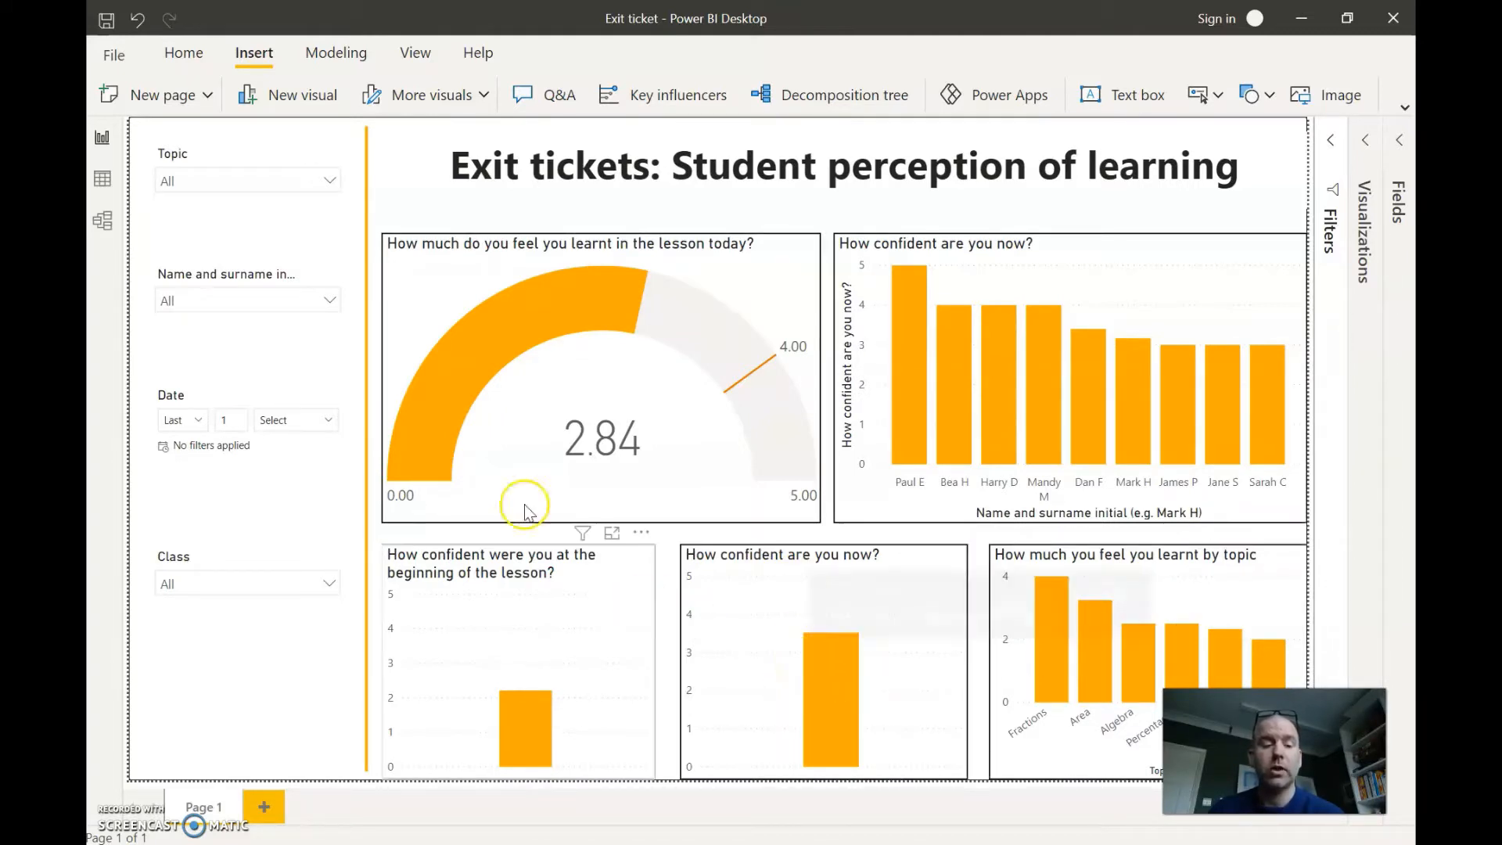
# Step: Filter the exit ticket report by the Data handling topic, and reset the Topic slicer to All
pyautogui.click(329, 181)
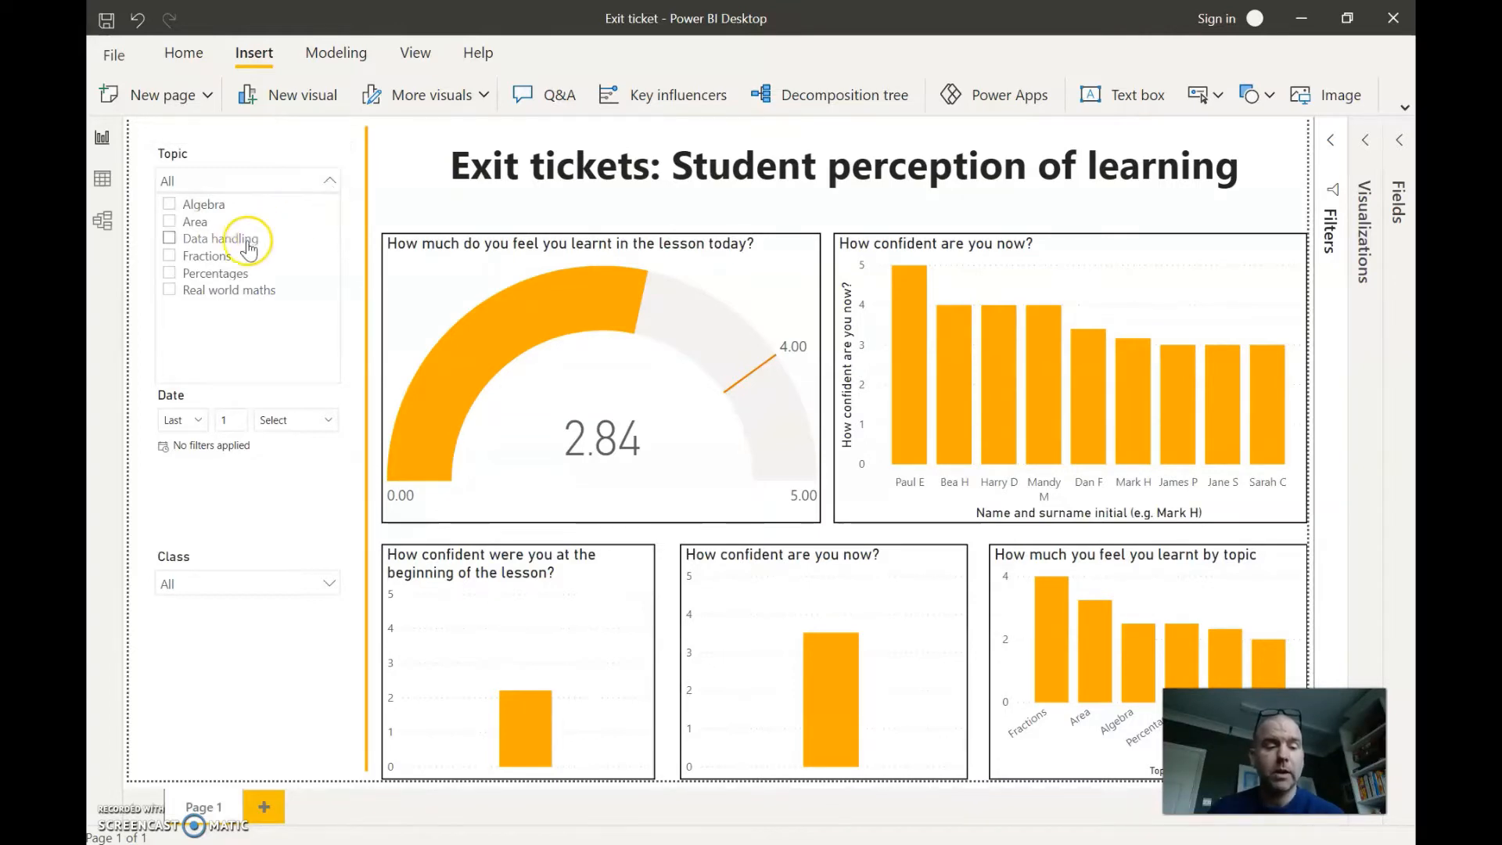
pyautogui.click(170, 256)
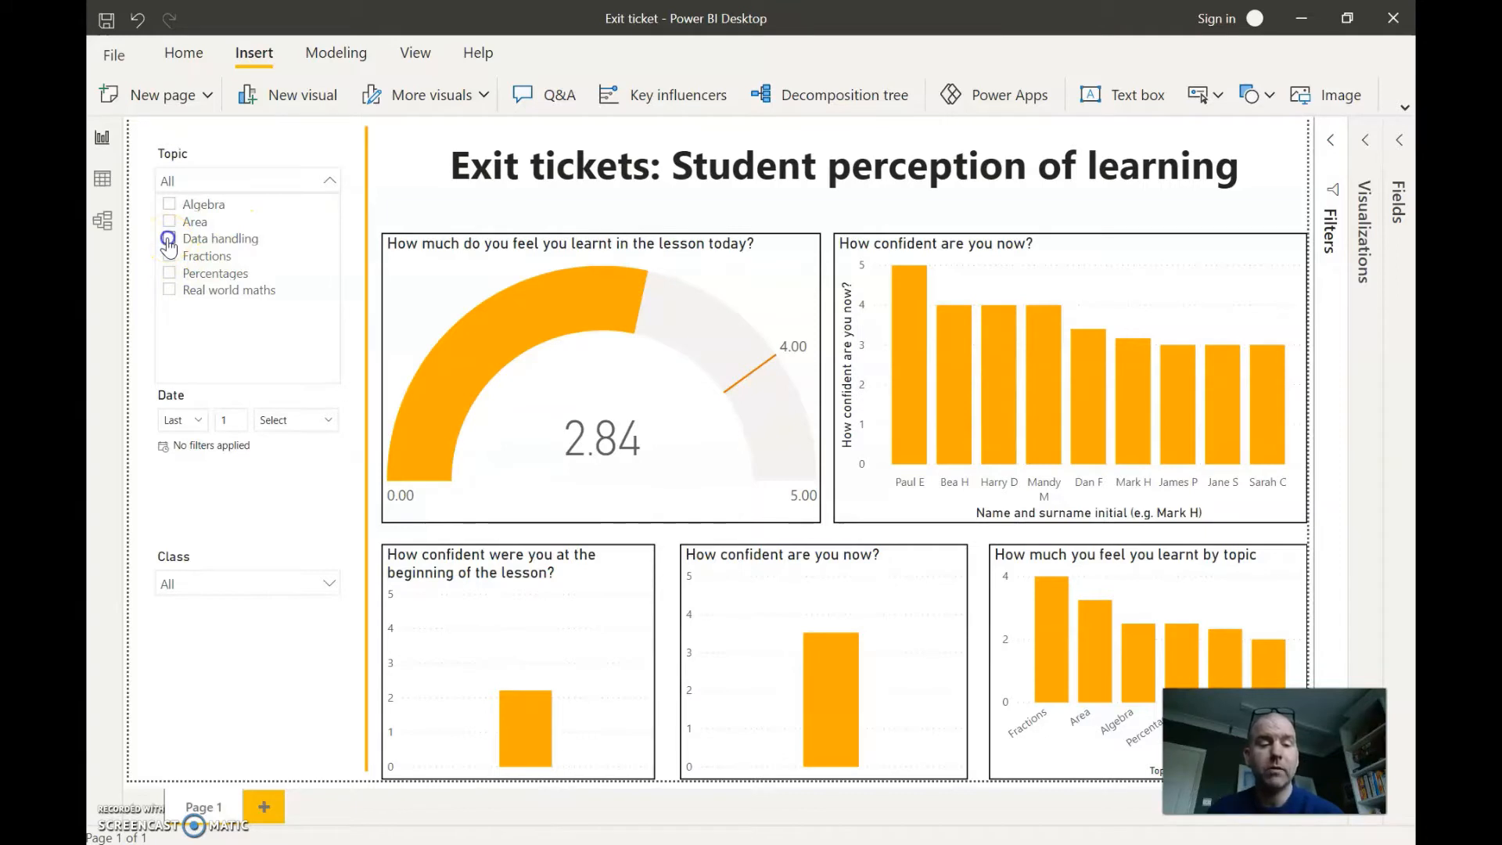
pyautogui.click(168, 240)
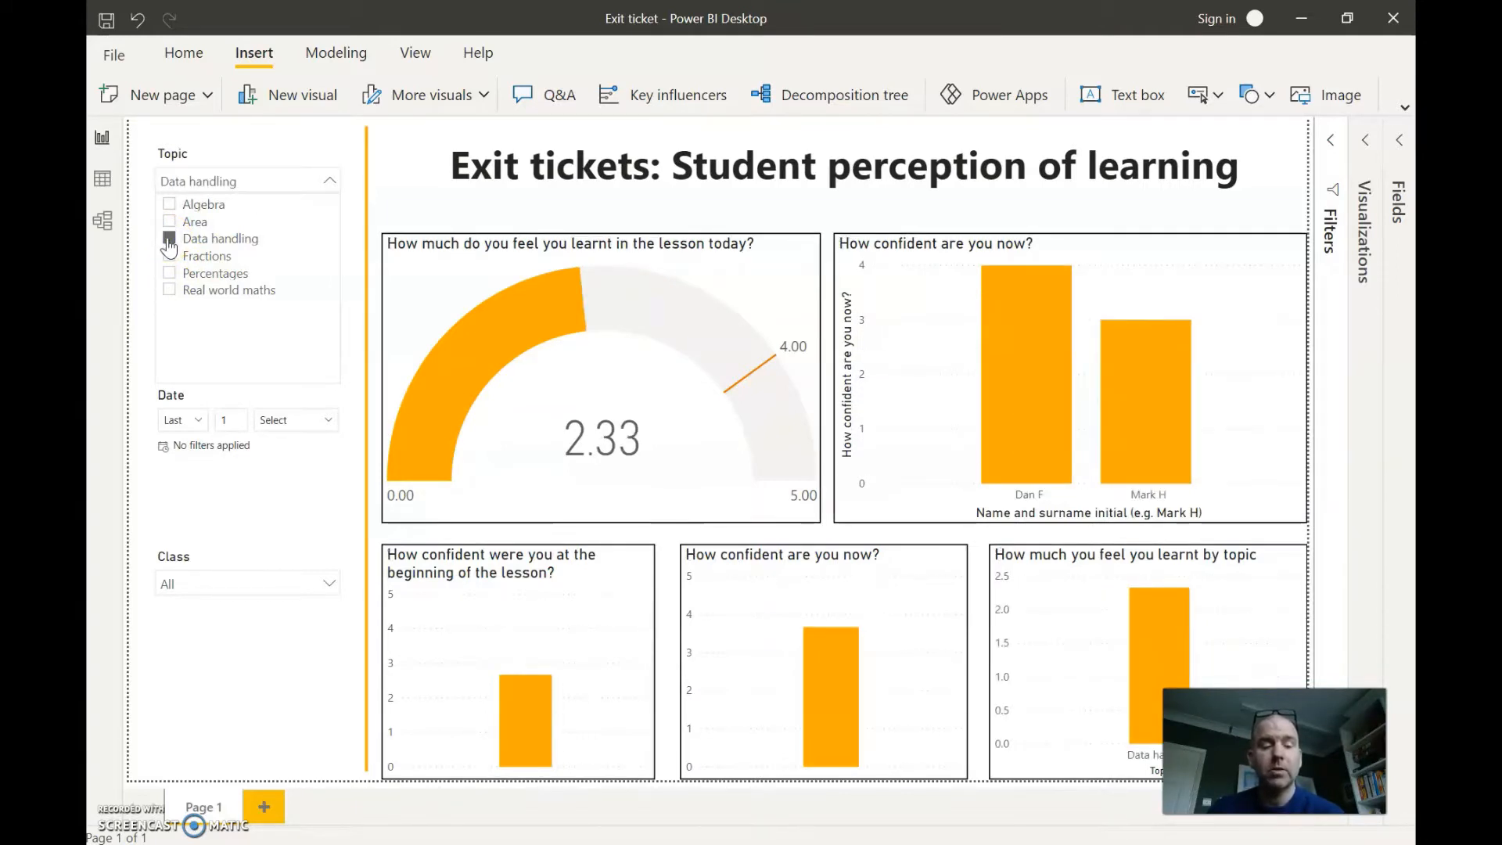
pyautogui.click(258, 717)
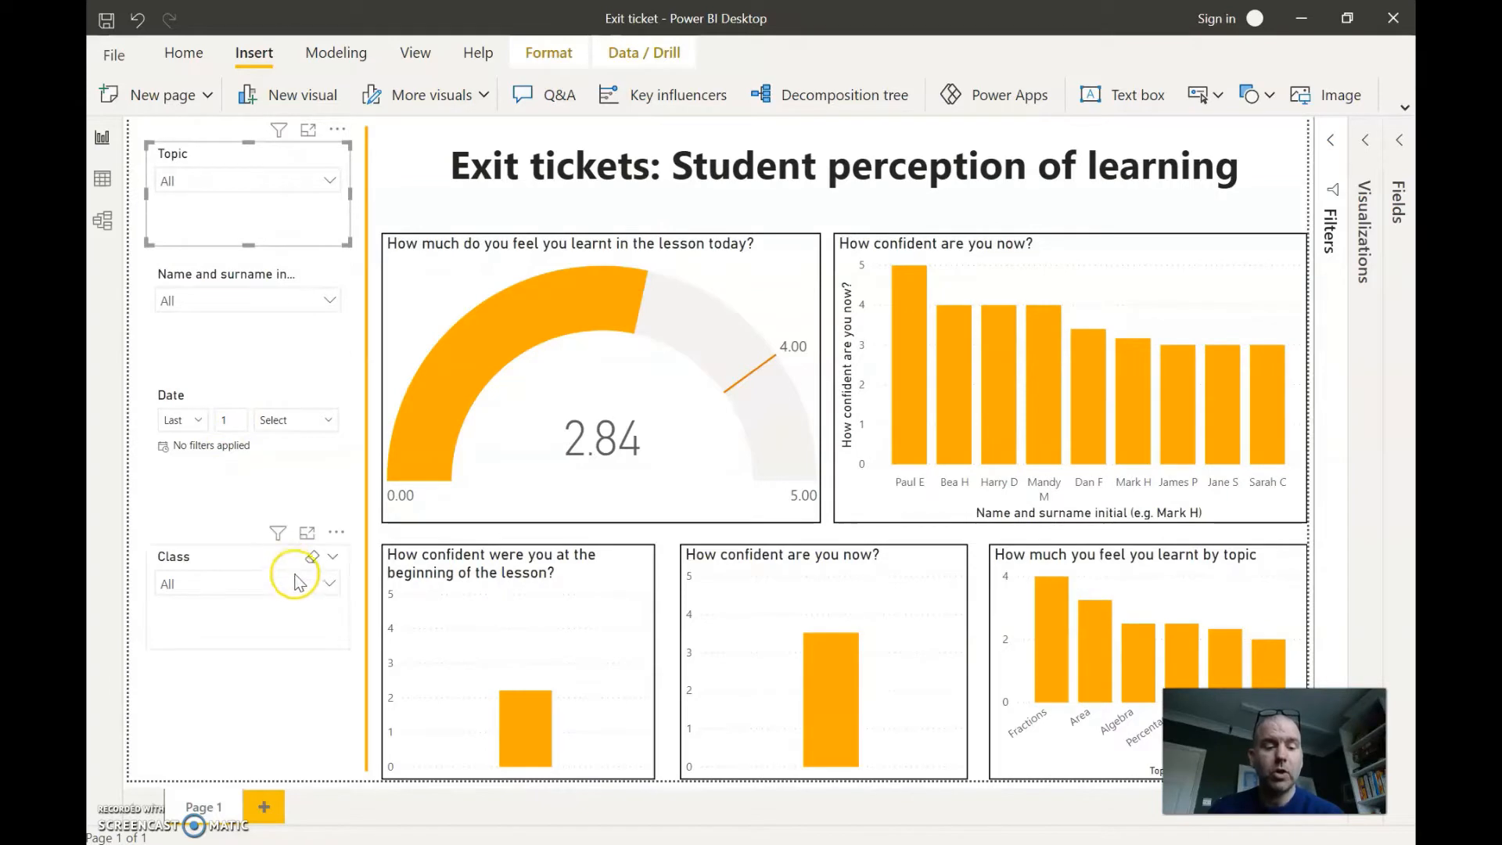
# Step: Filter the report to class 10xMa2 with the Class slicer
pyautogui.click(332, 585)
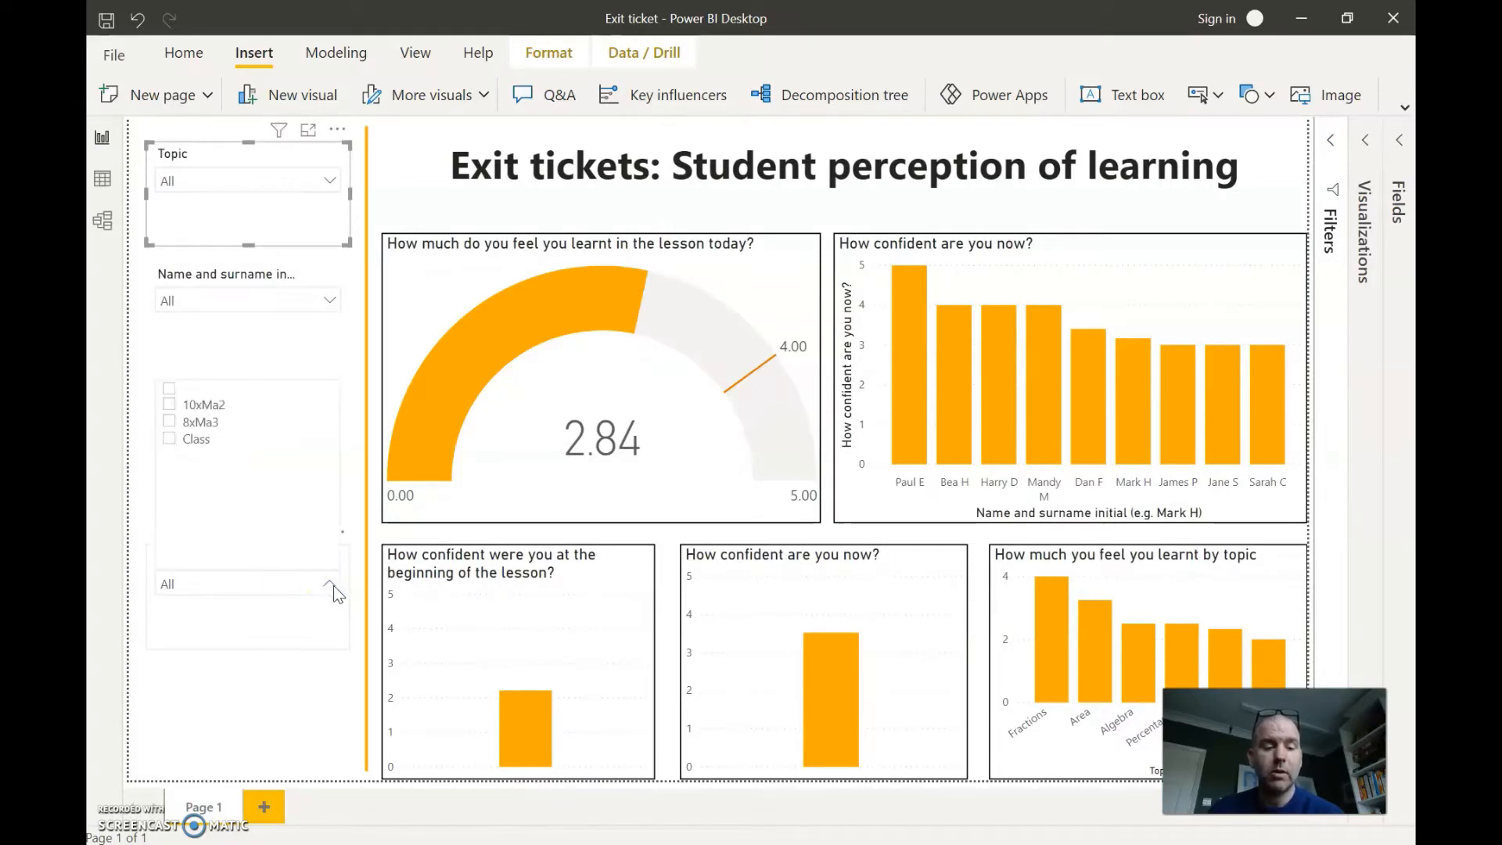
pyautogui.click(169, 406)
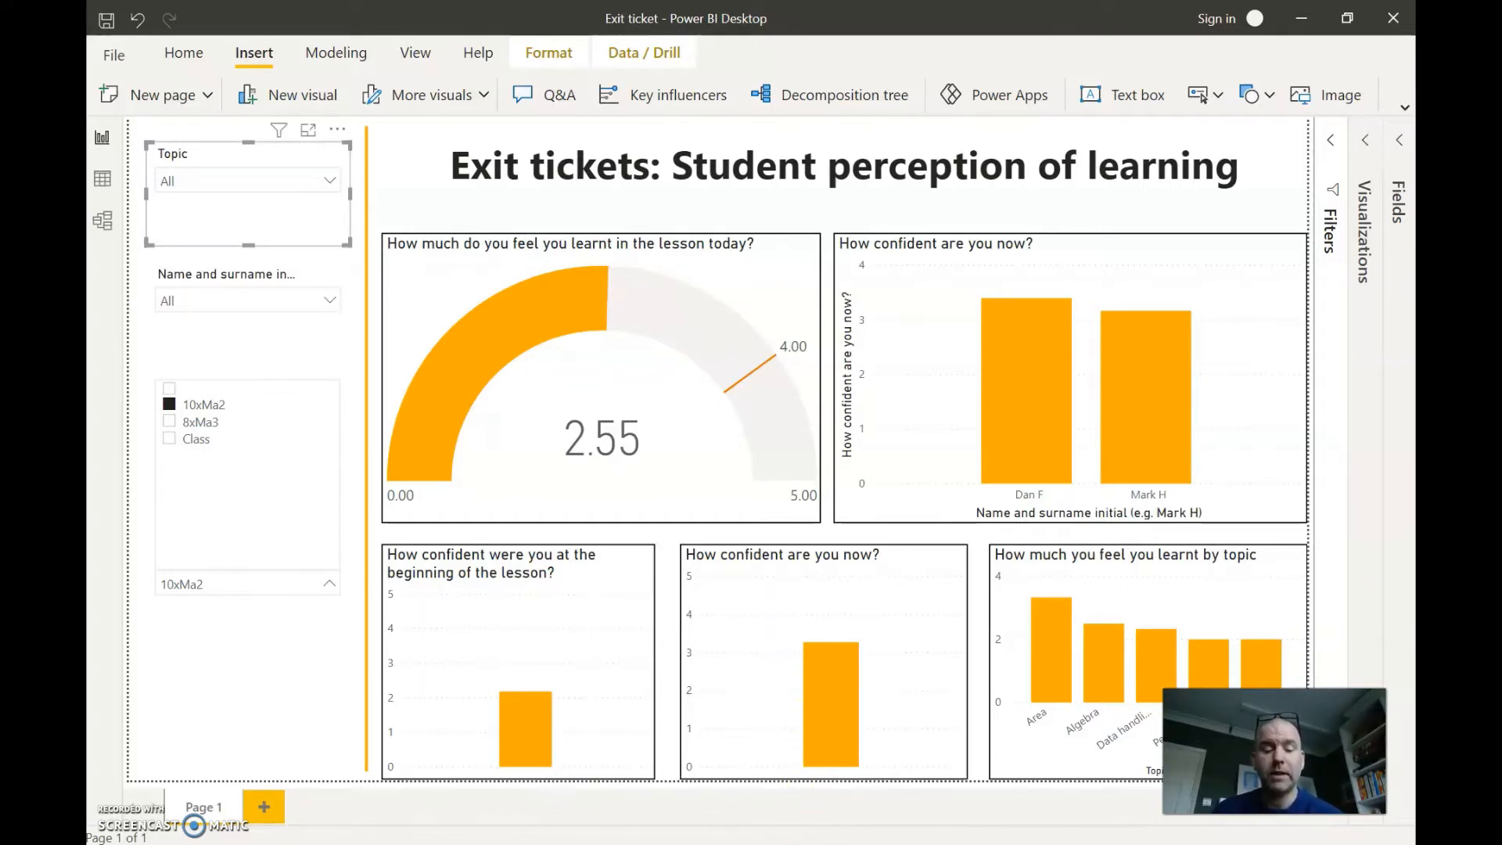
# Step: Switch to the Exit ticket form editor in Chrome and look through its questions from the name field to the final rating scale
pyautogui.moveTo(827, 843)
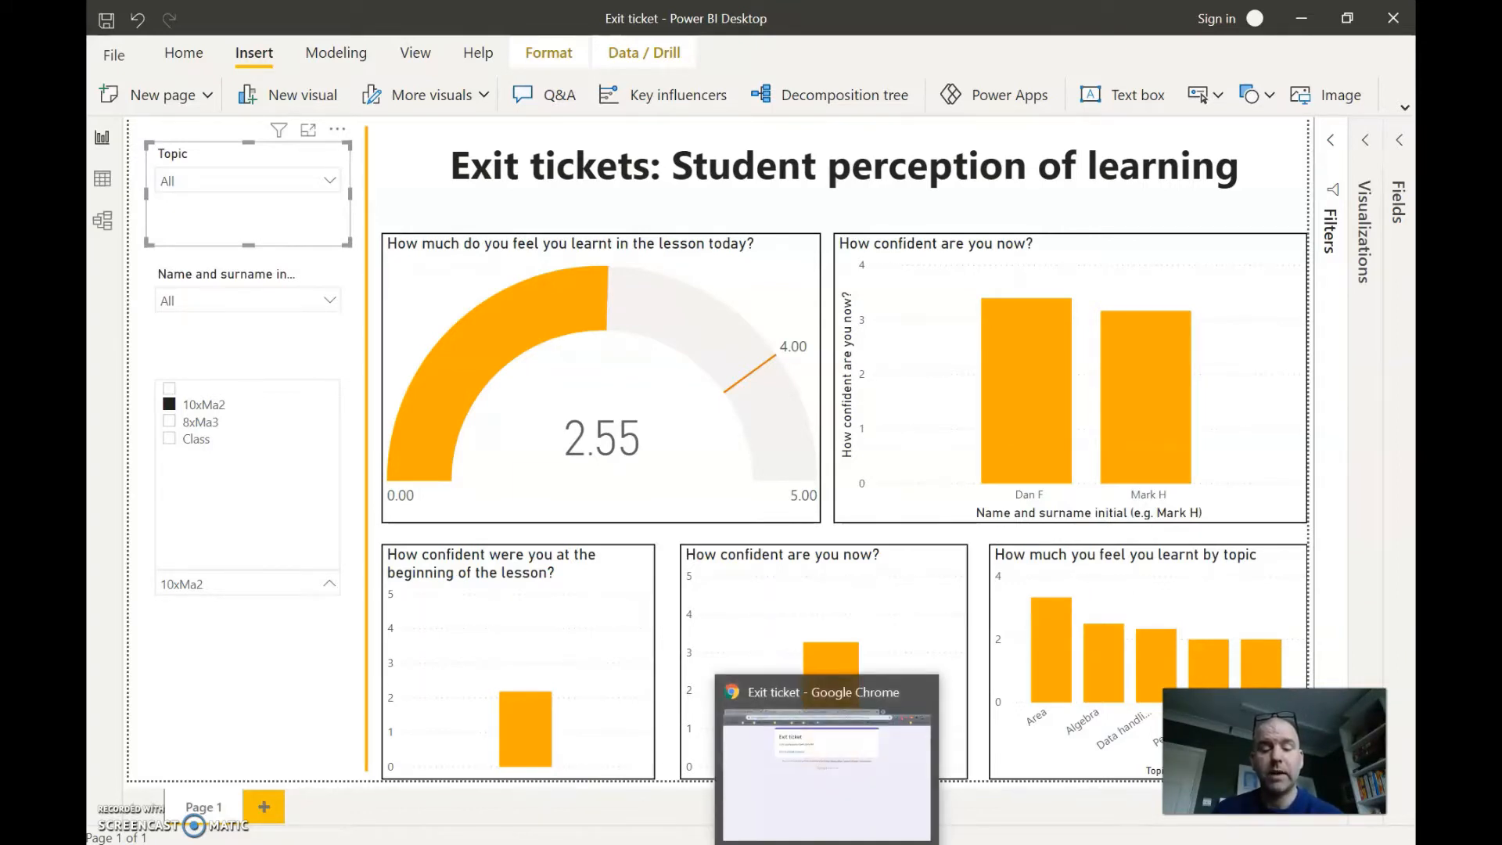
pyautogui.click(777, 795)
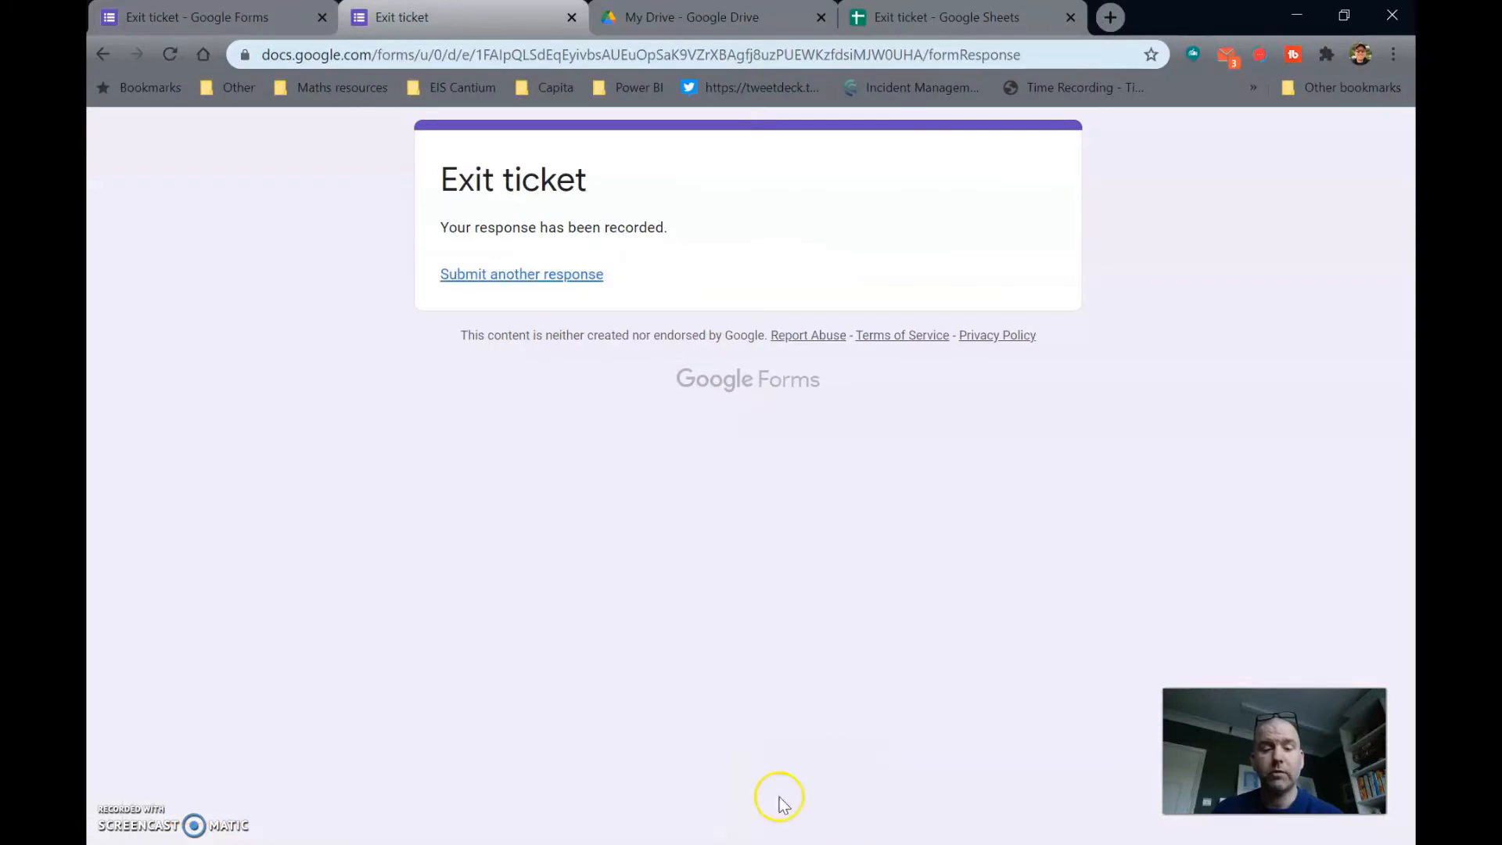
pyautogui.click(234, 21)
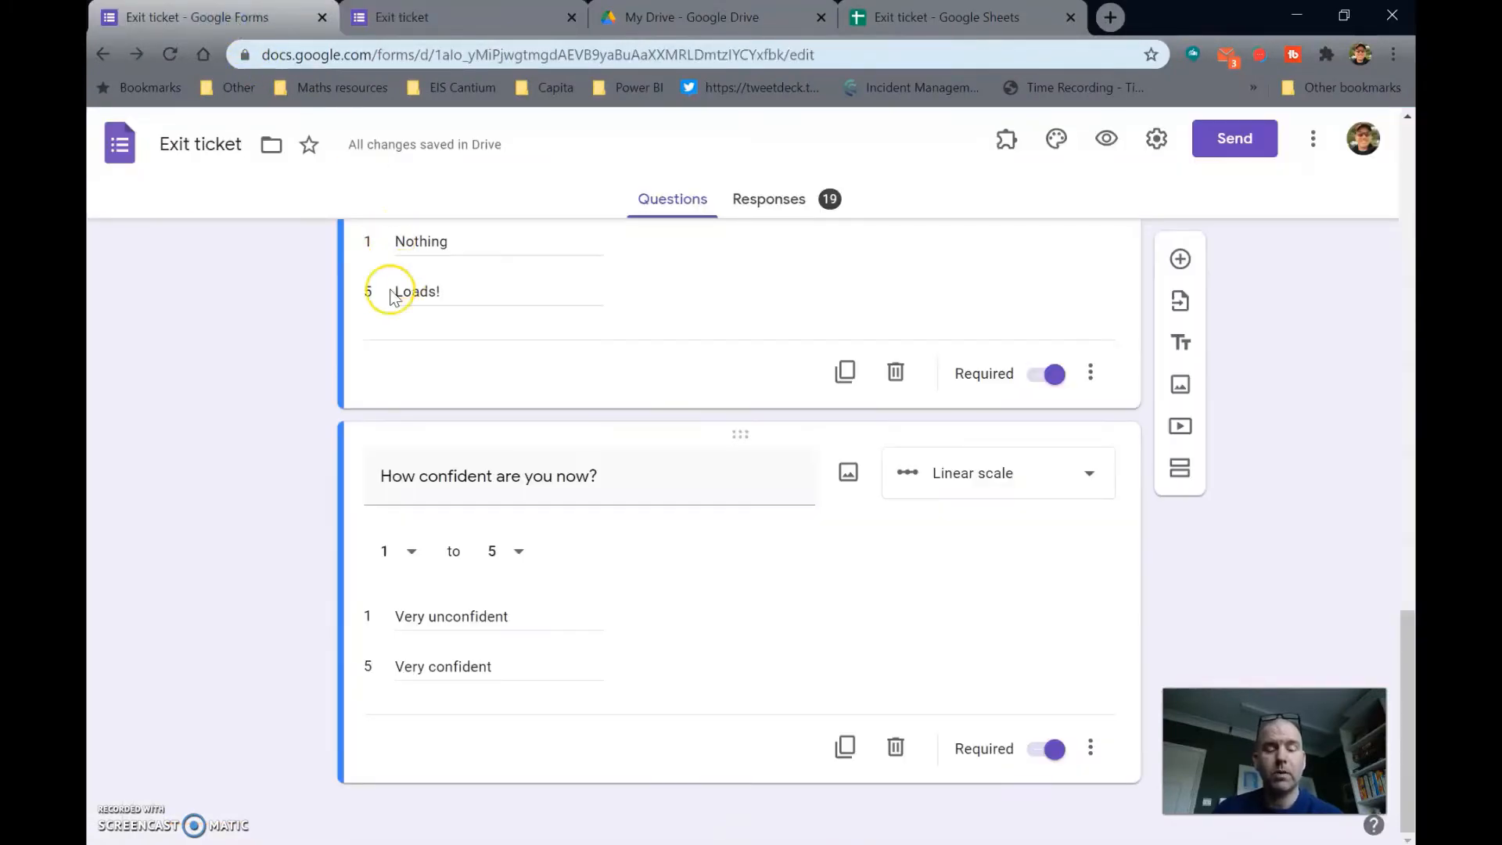
pyautogui.scroll(15, 236, 461)
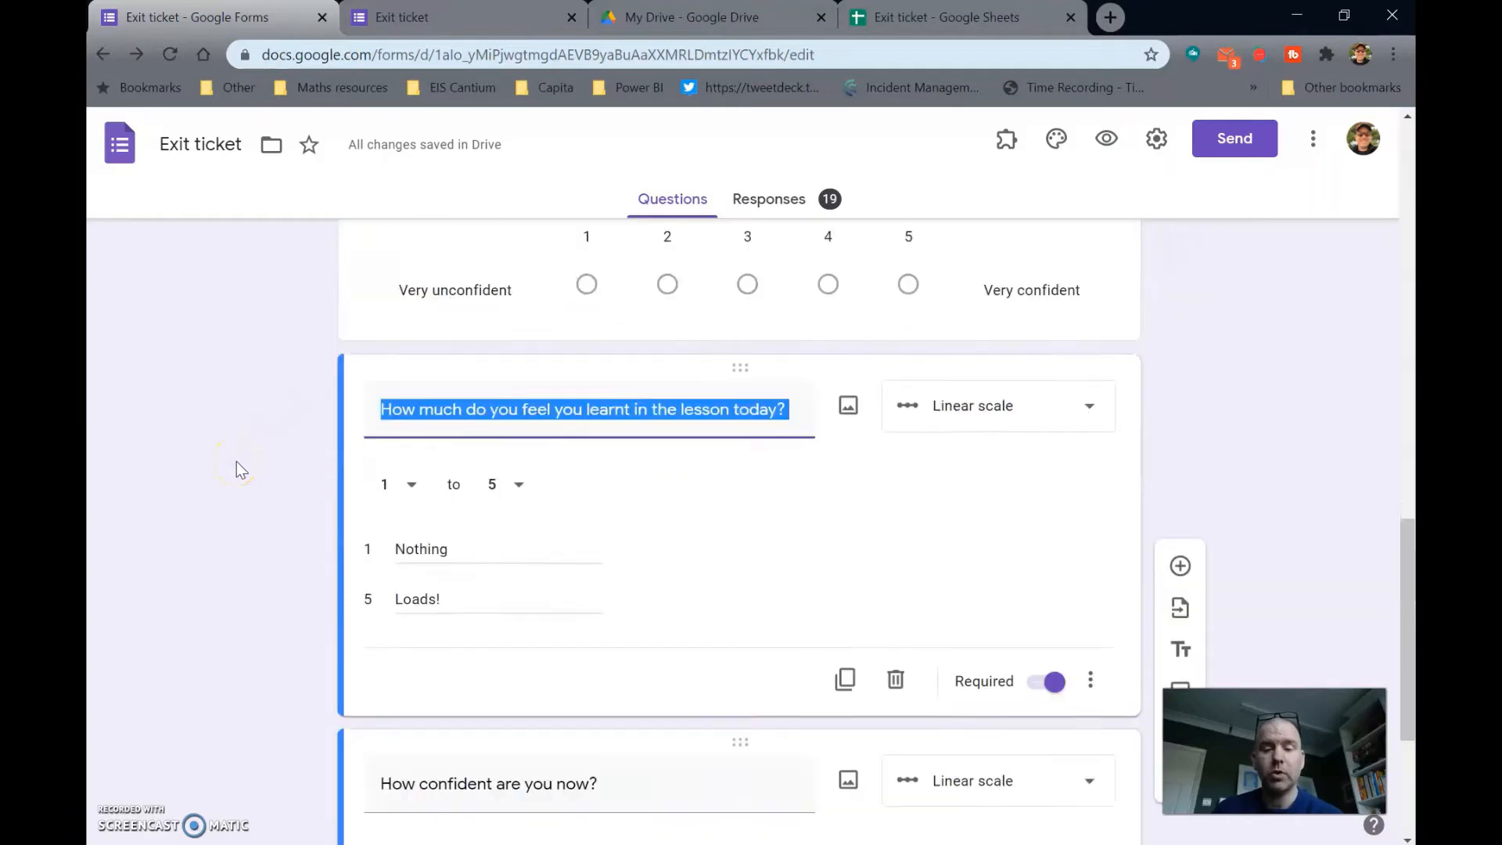
pyautogui.scroll(5, 236, 462)
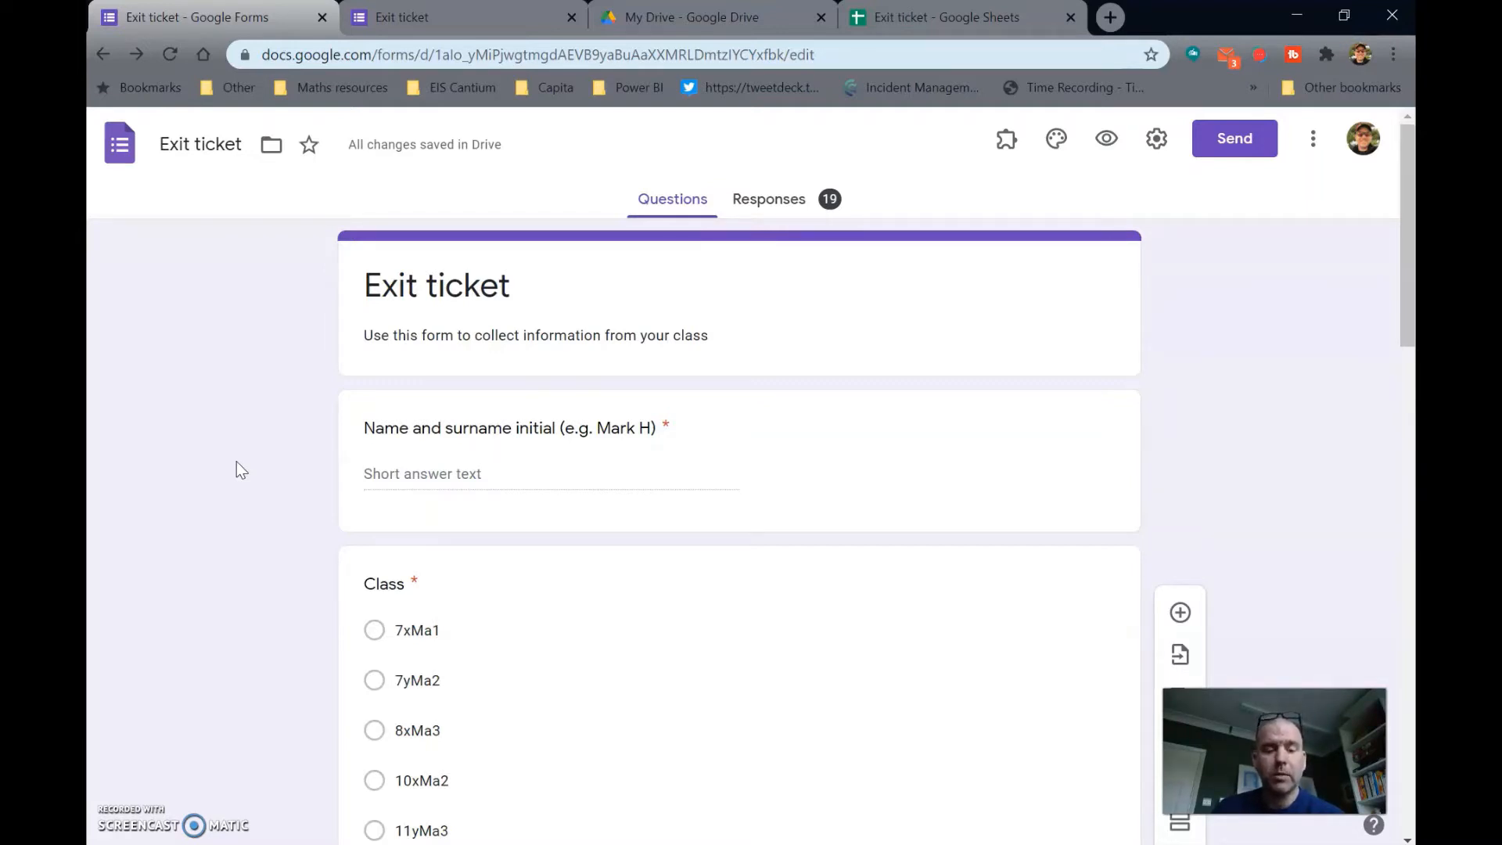
pyautogui.scroll(-1, 236, 462)
pyautogui.scroll(1, 237, 462)
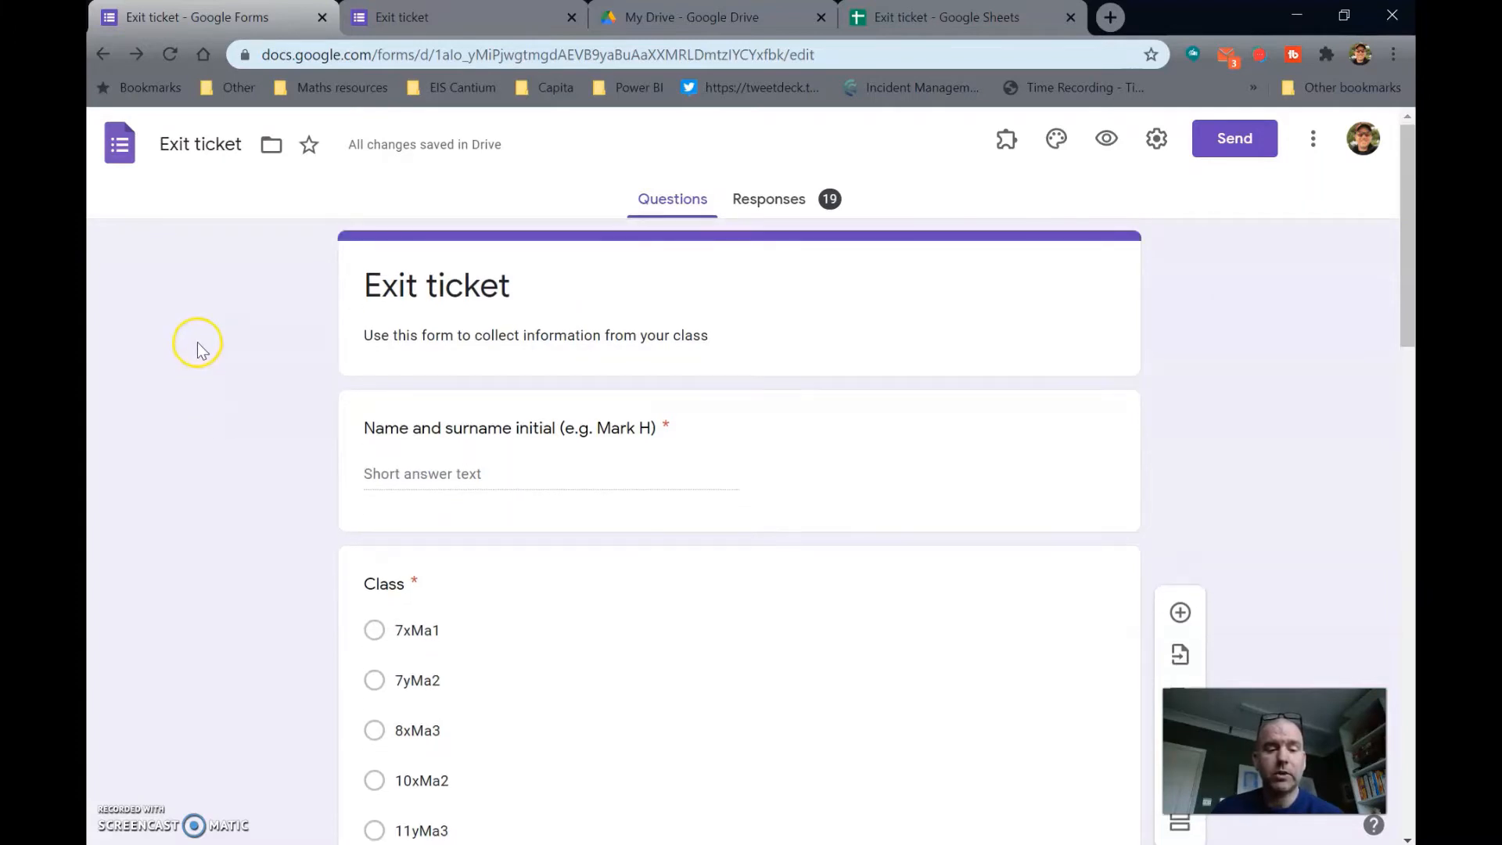
pyautogui.scroll(-1, 258, 430)
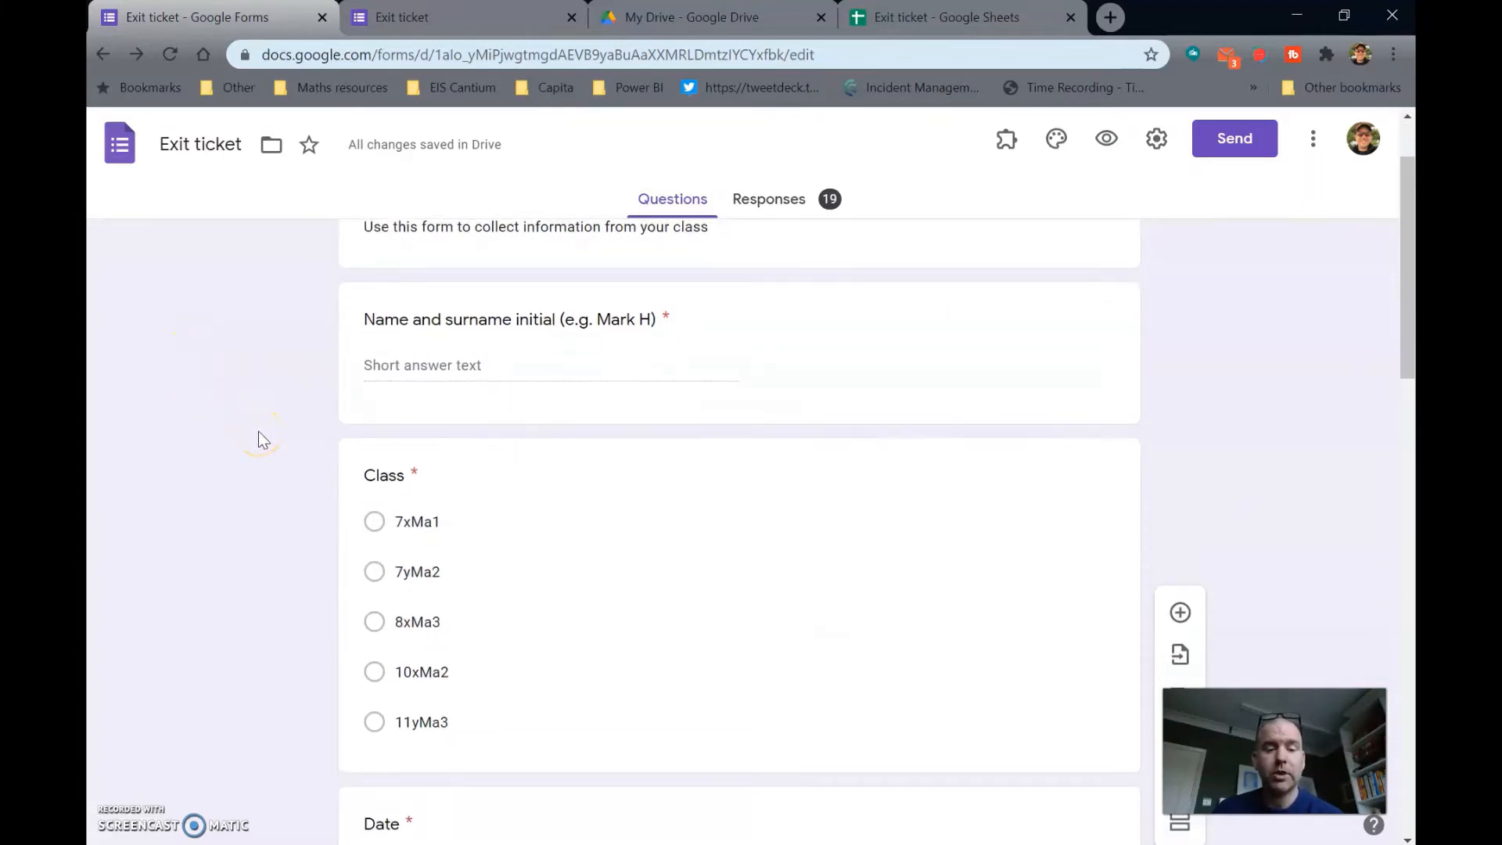
pyautogui.scroll(-2, 324, 482)
pyautogui.scroll(-5, 324, 480)
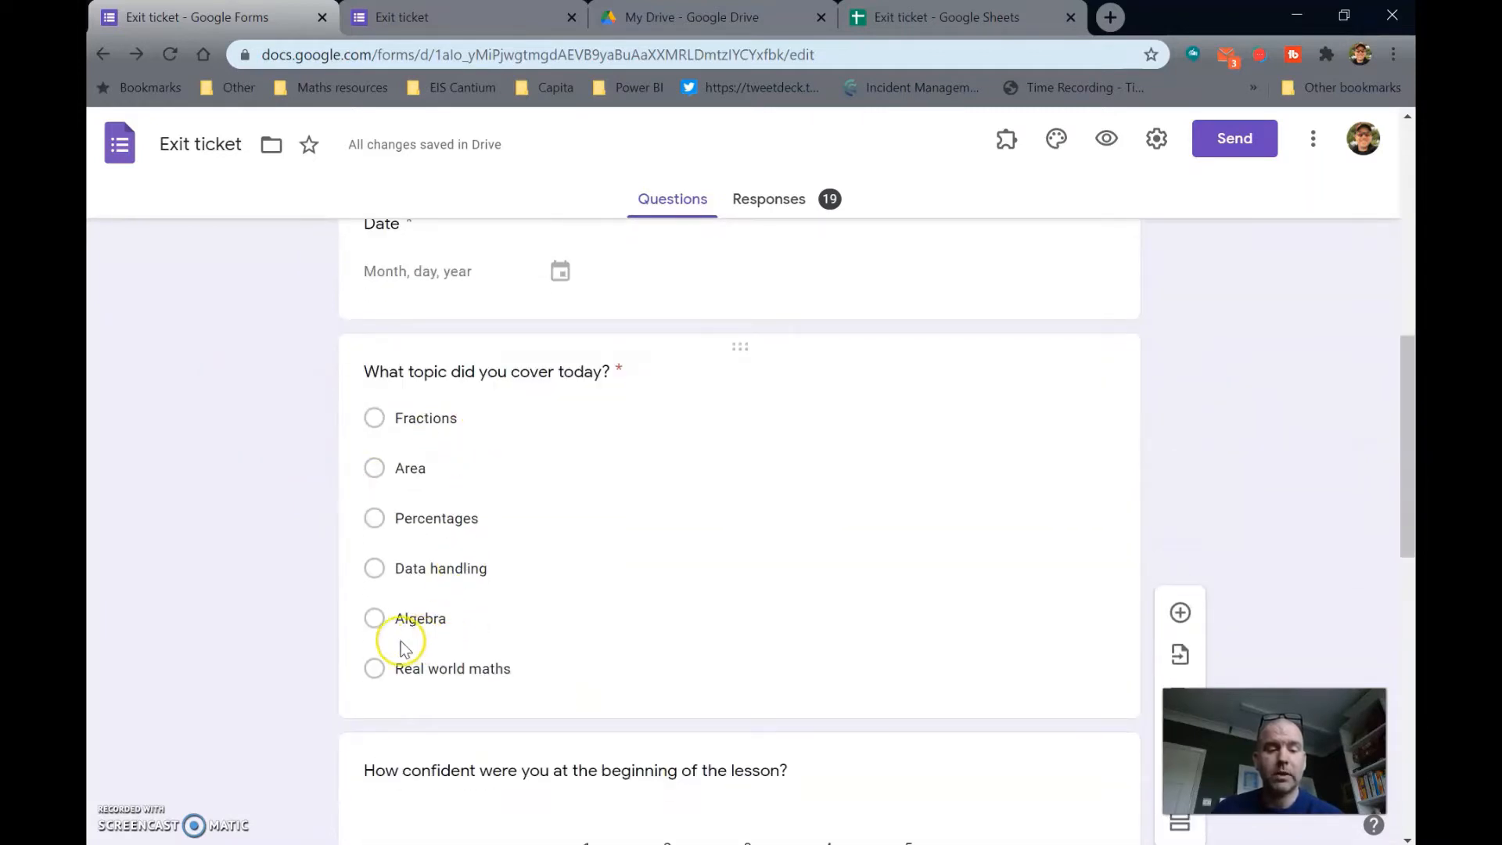
pyautogui.scroll(-4, 286, 506)
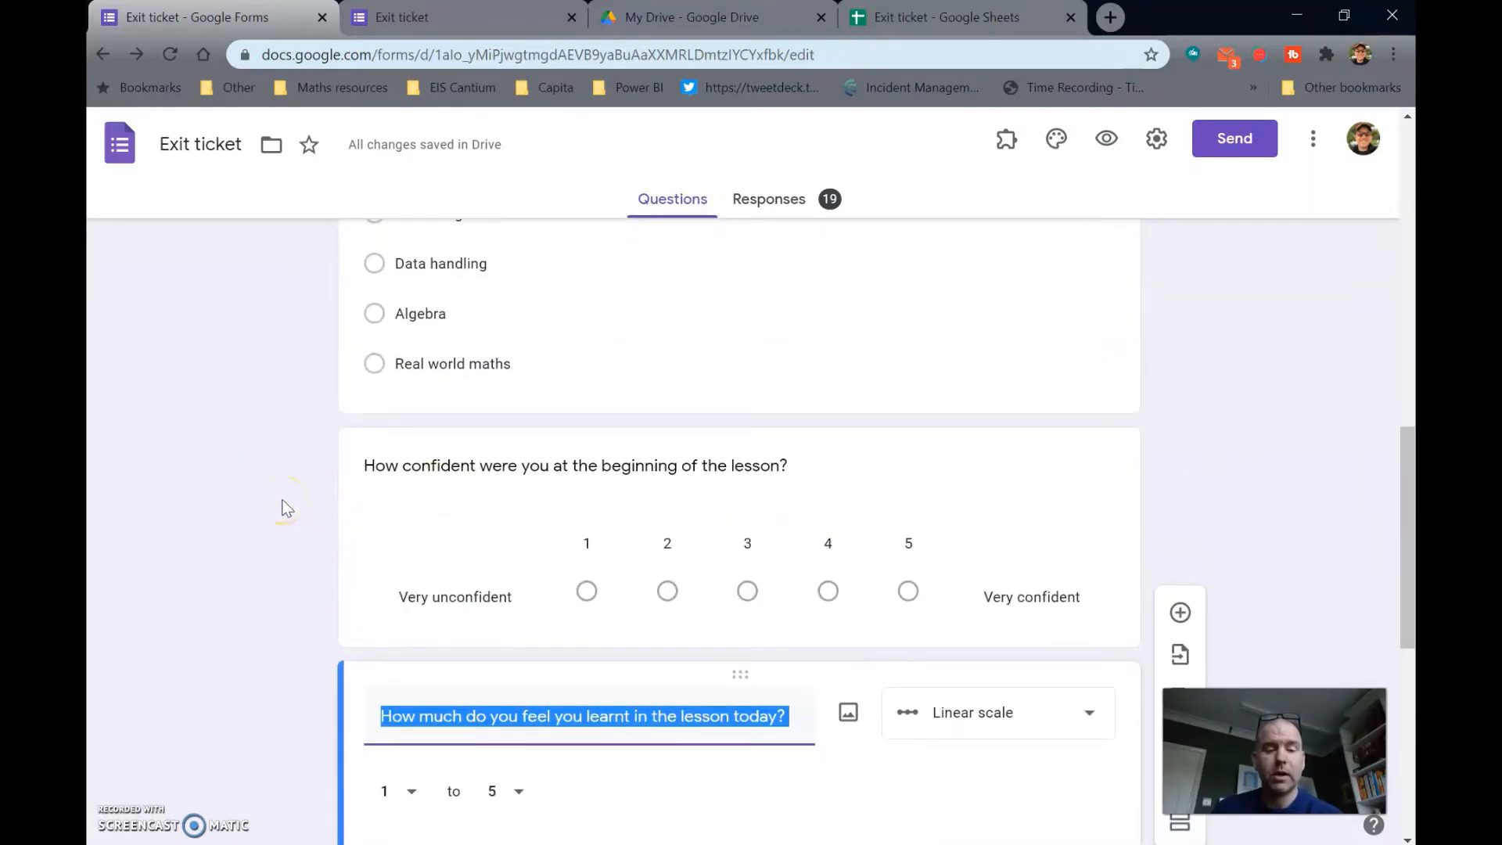
pyautogui.scroll(-1, 286, 507)
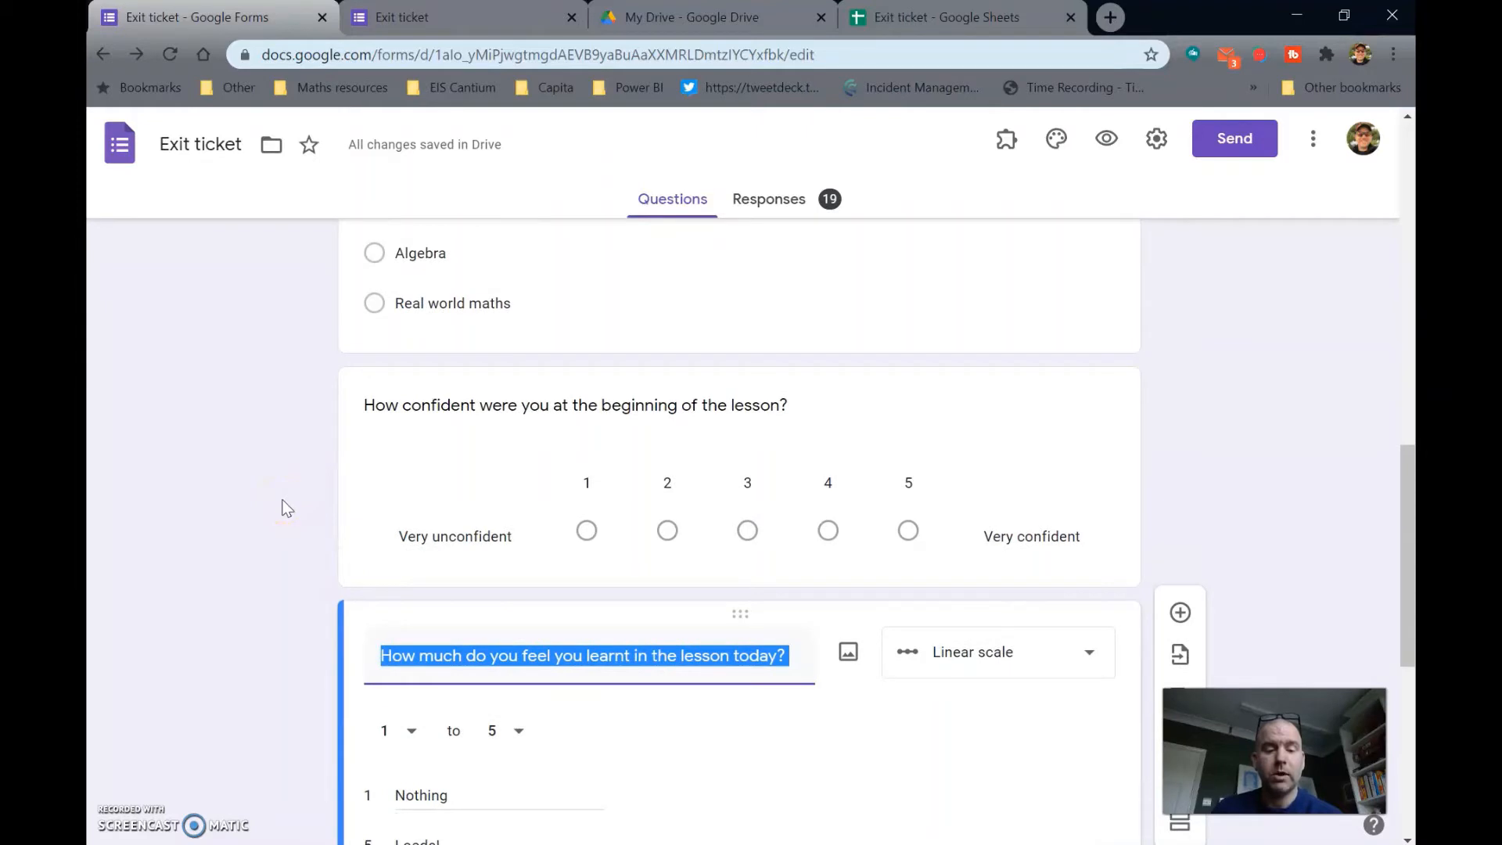
pyautogui.scroll(-2, 286, 507)
pyautogui.scroll(-2, 286, 507)
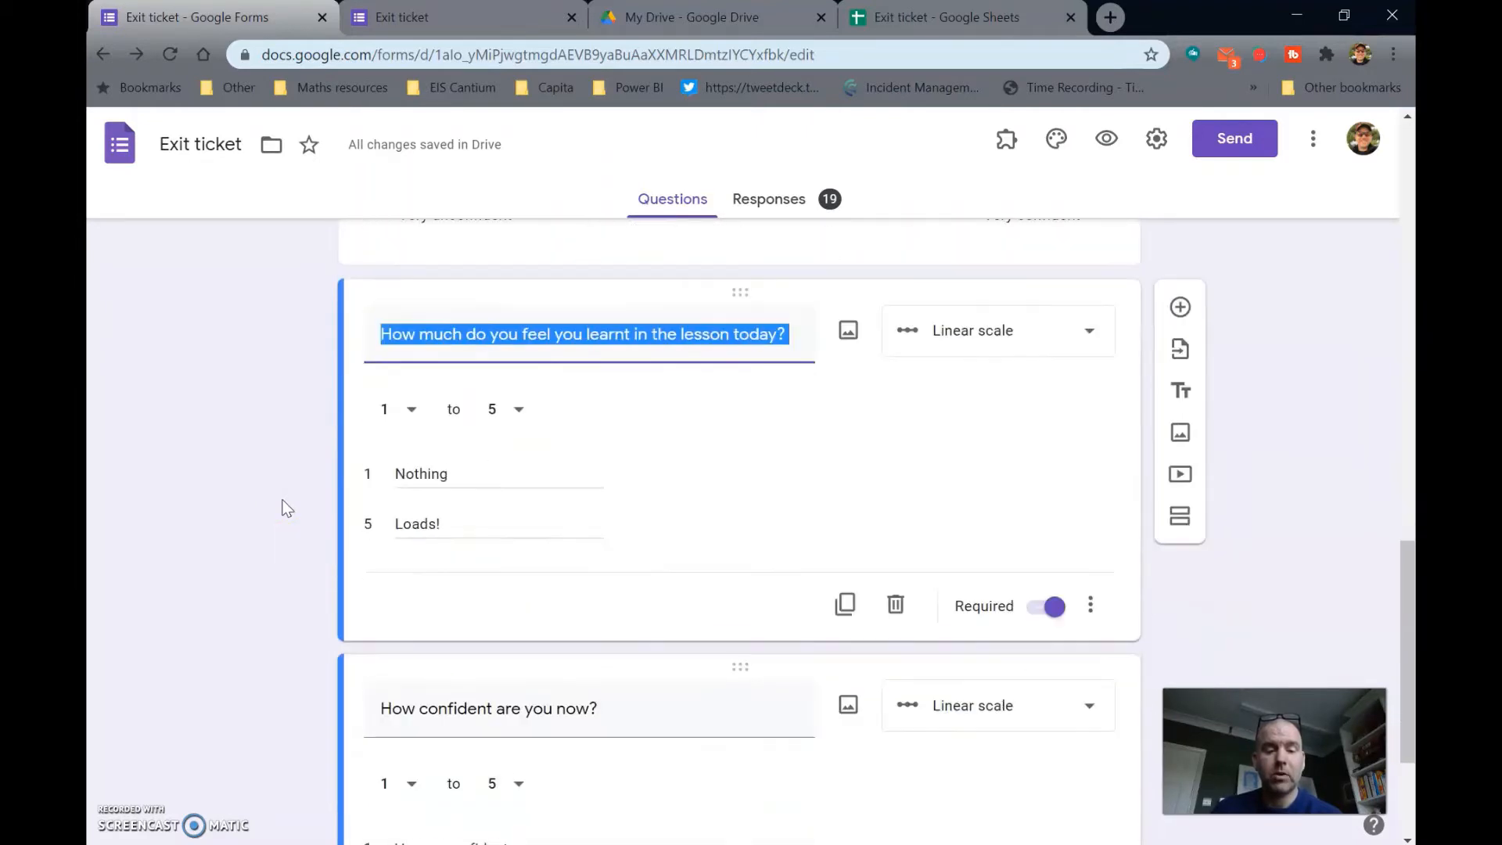
pyautogui.scroll(-2, 285, 506)
pyautogui.click(303, 608)
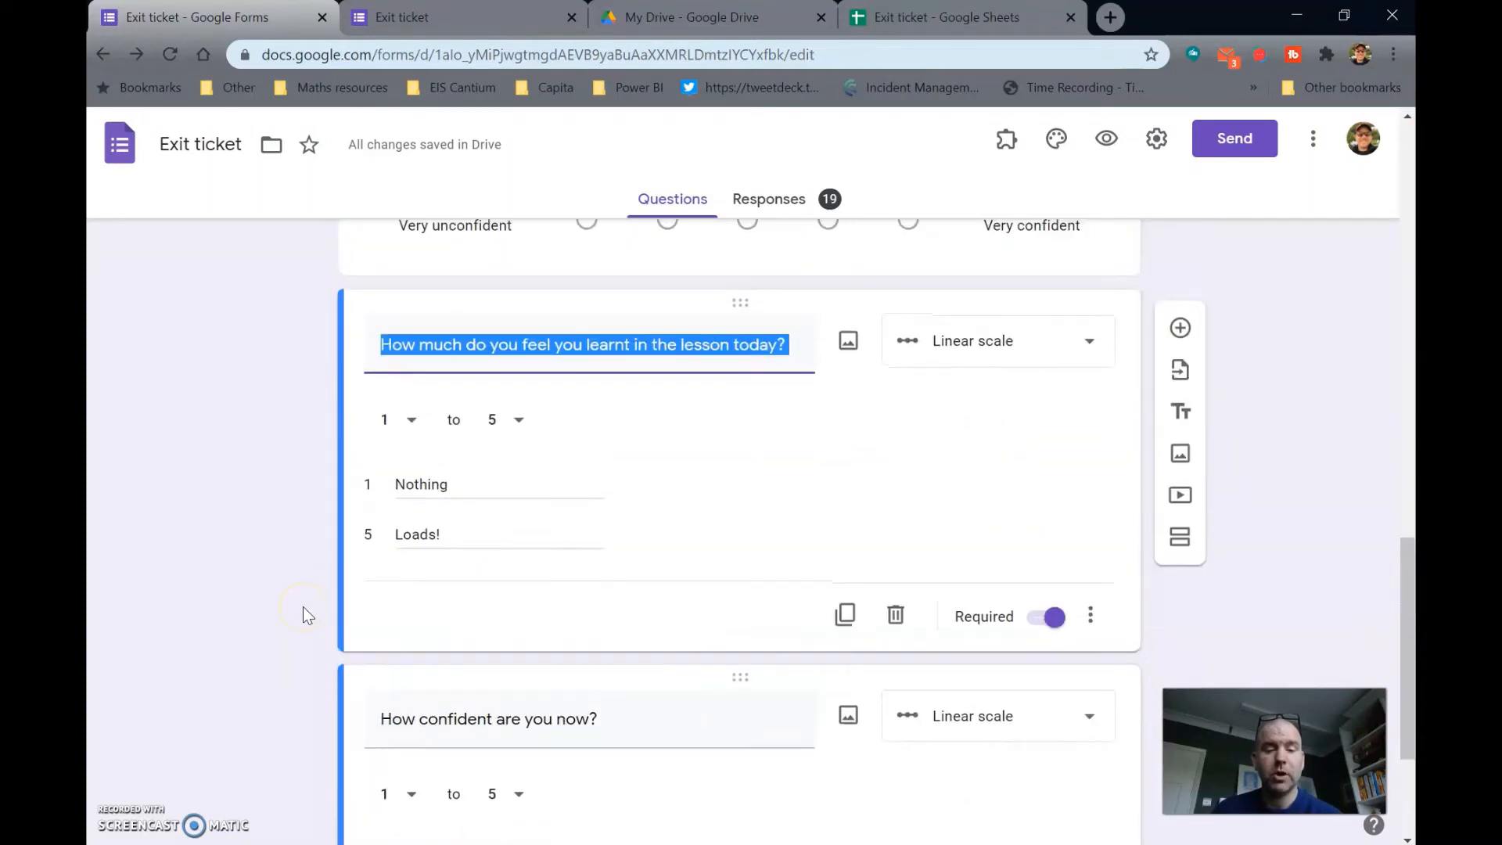
pyautogui.click(411, 473)
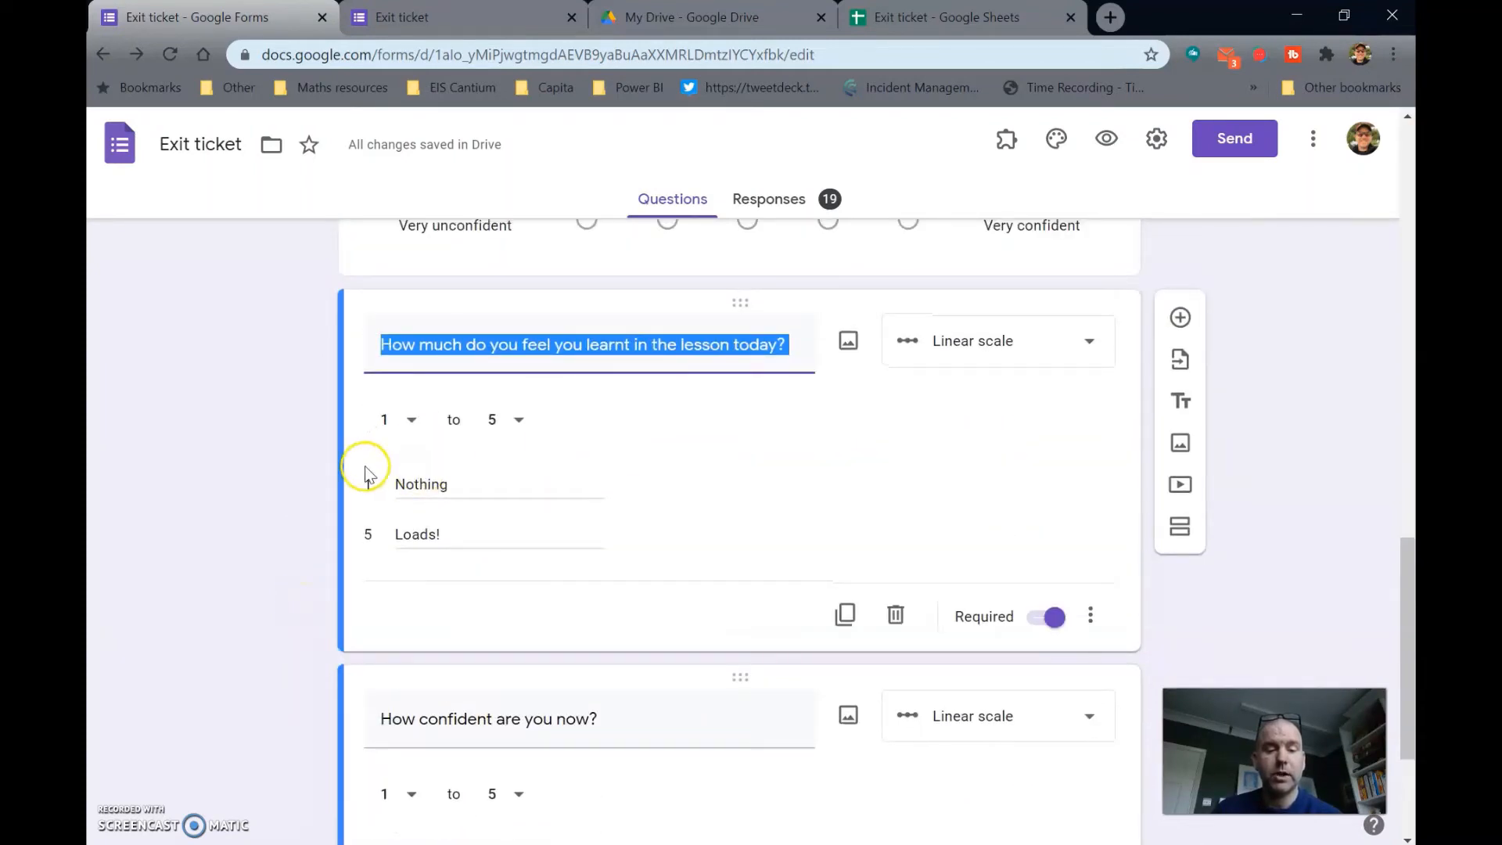
# Step: Reorder the form so "How confident are you now?" comes before "How much do you feel you learnt in the lesson today?"
pyautogui.moveTo(744, 302); pyautogui.dragTo(743, 762)
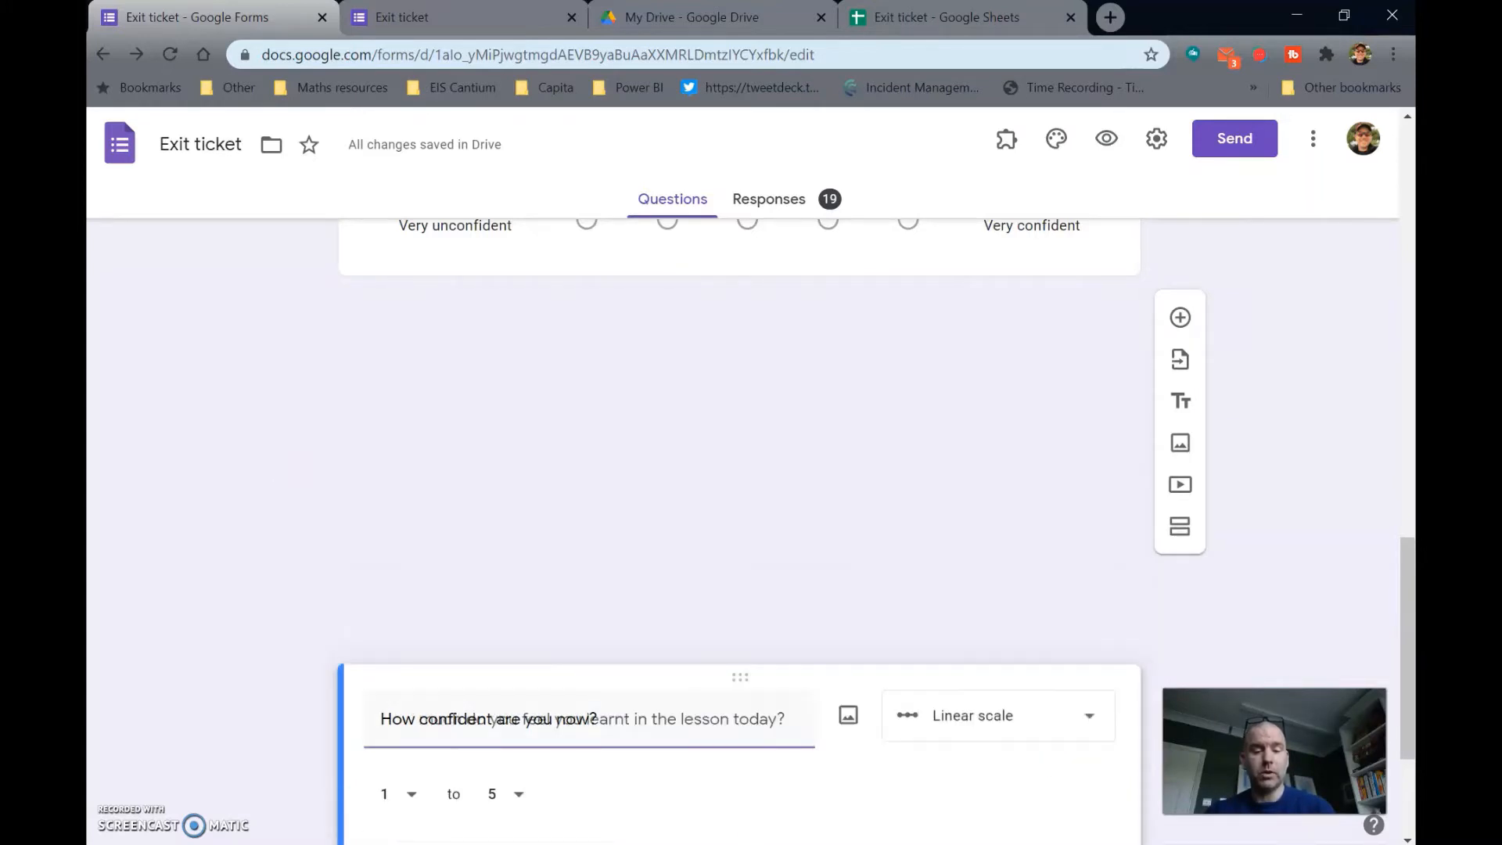
pyautogui.moveTo(743, 844); pyautogui.dragTo(751, 664)
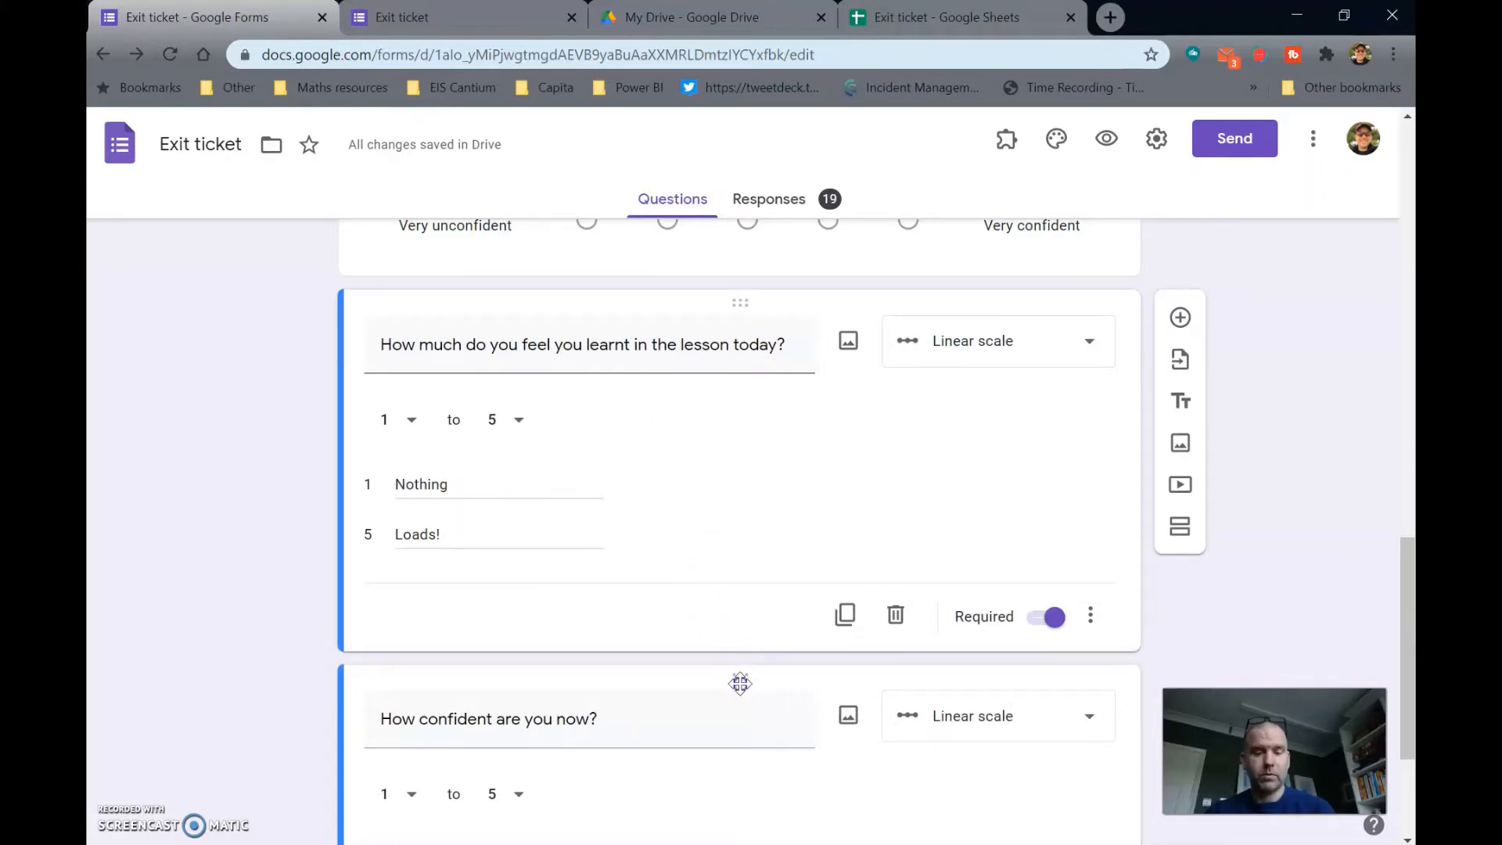
pyautogui.moveTo(739, 683); pyautogui.dragTo(741, 298)
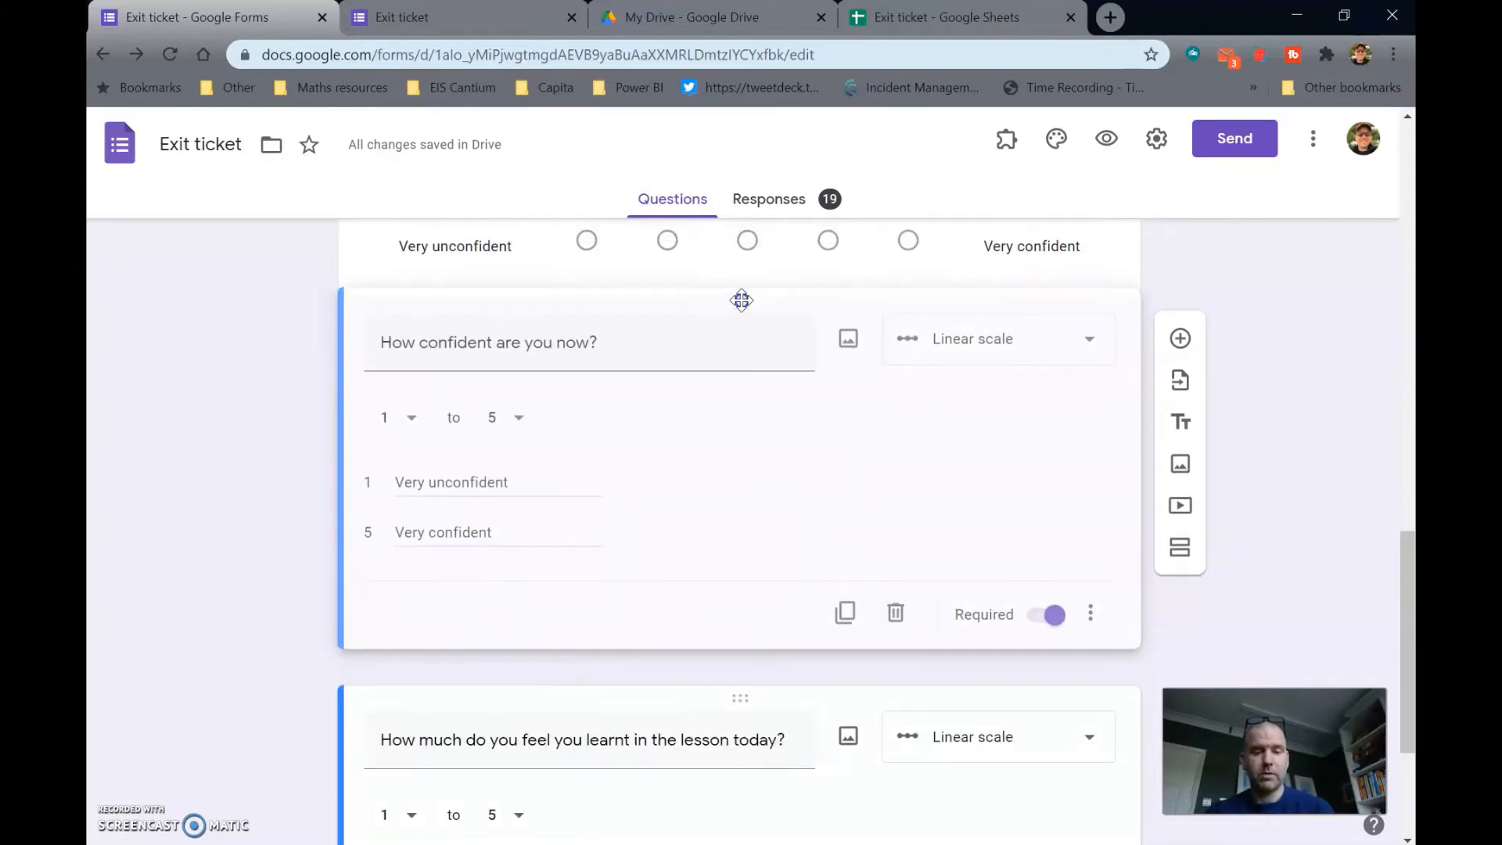
pyautogui.moveTo(739, 359); pyautogui.dragTo(740, 356)
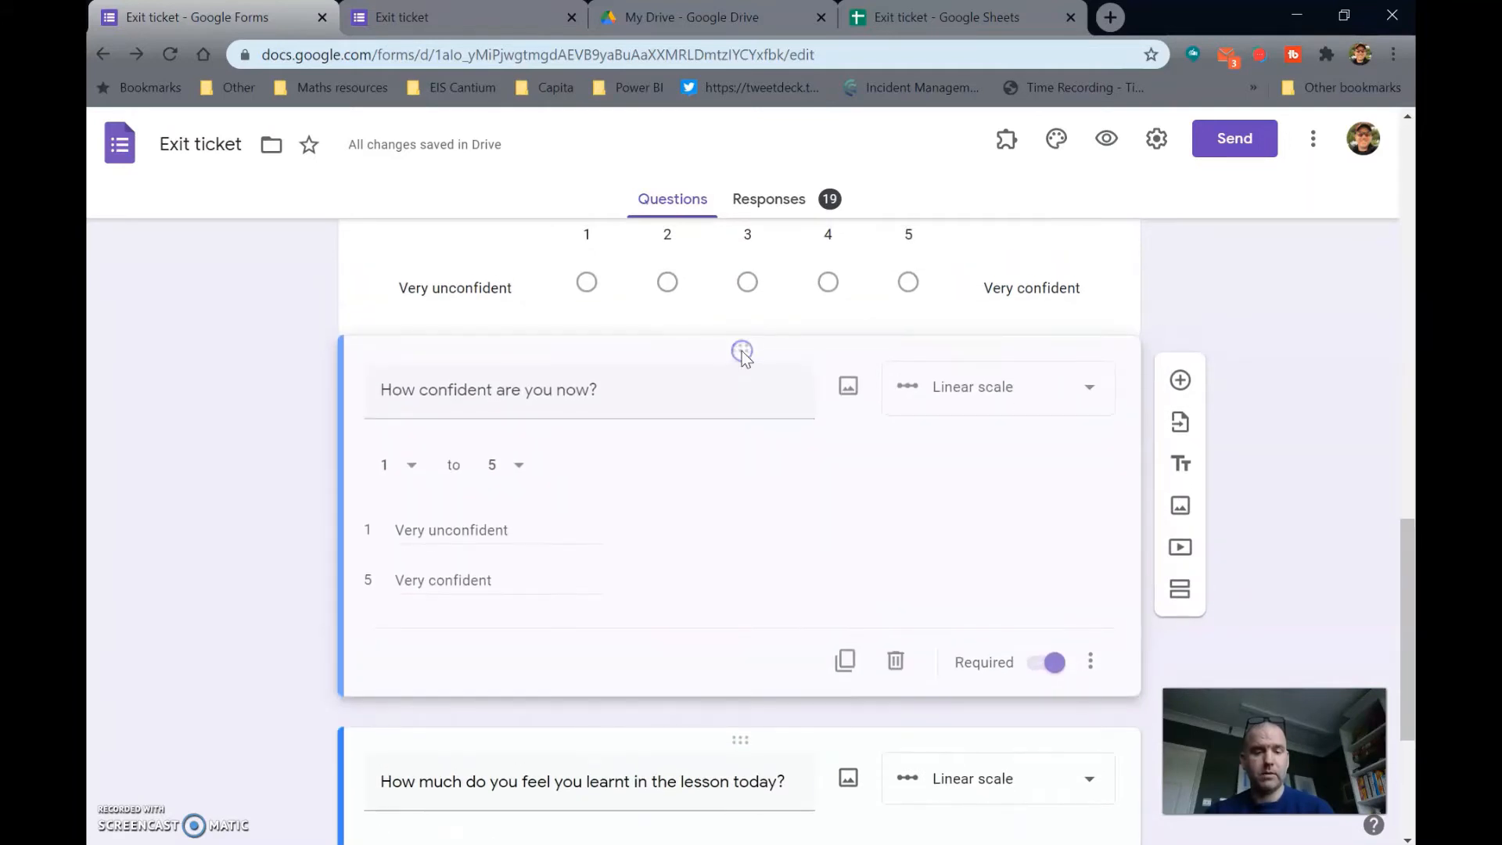
pyautogui.click(312, 530)
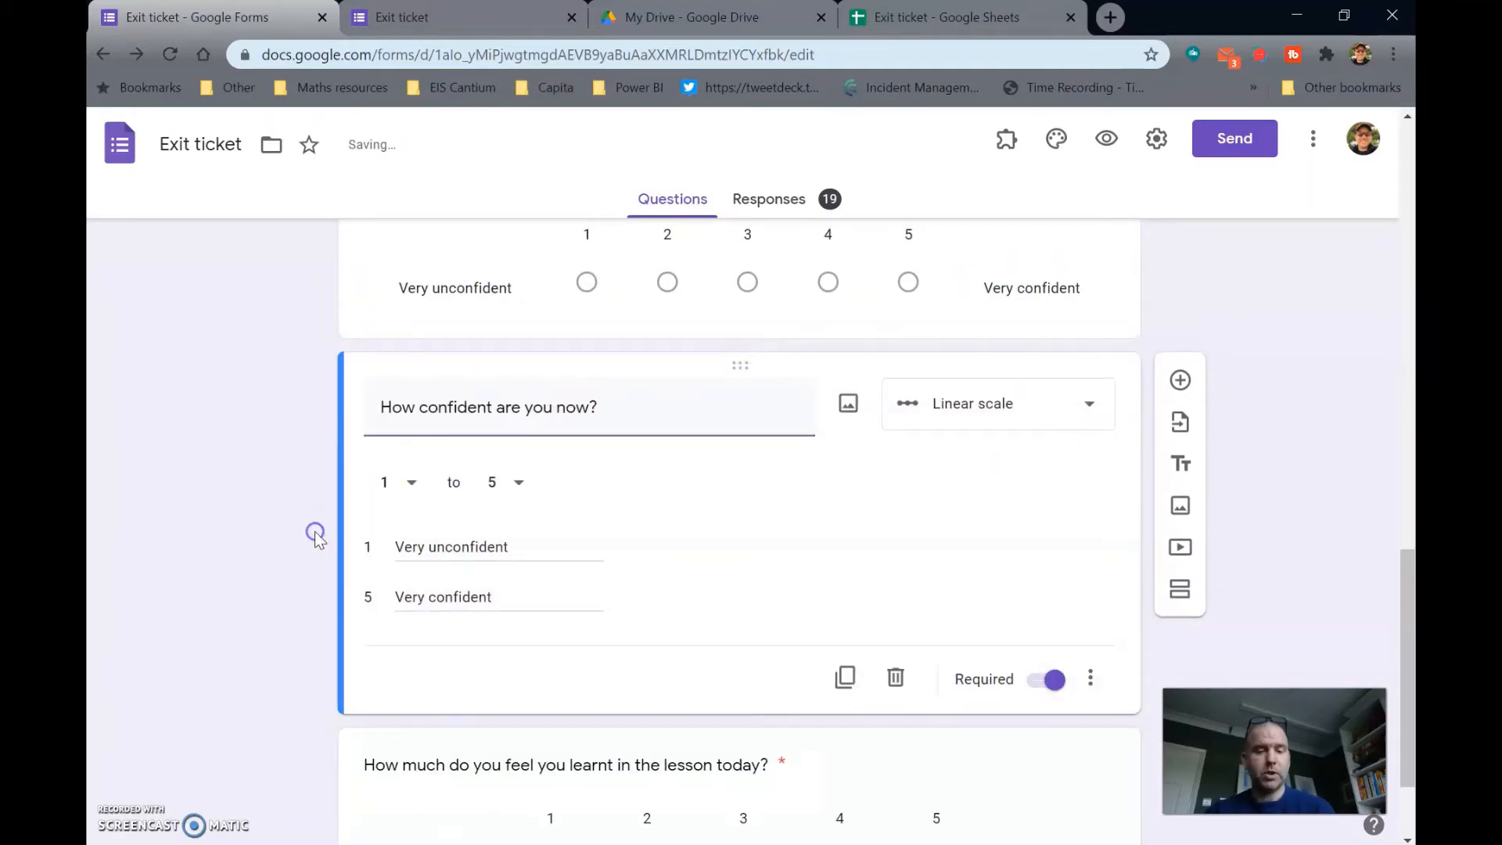
pyautogui.click(268, 539)
pyautogui.scroll(-2, 269, 540)
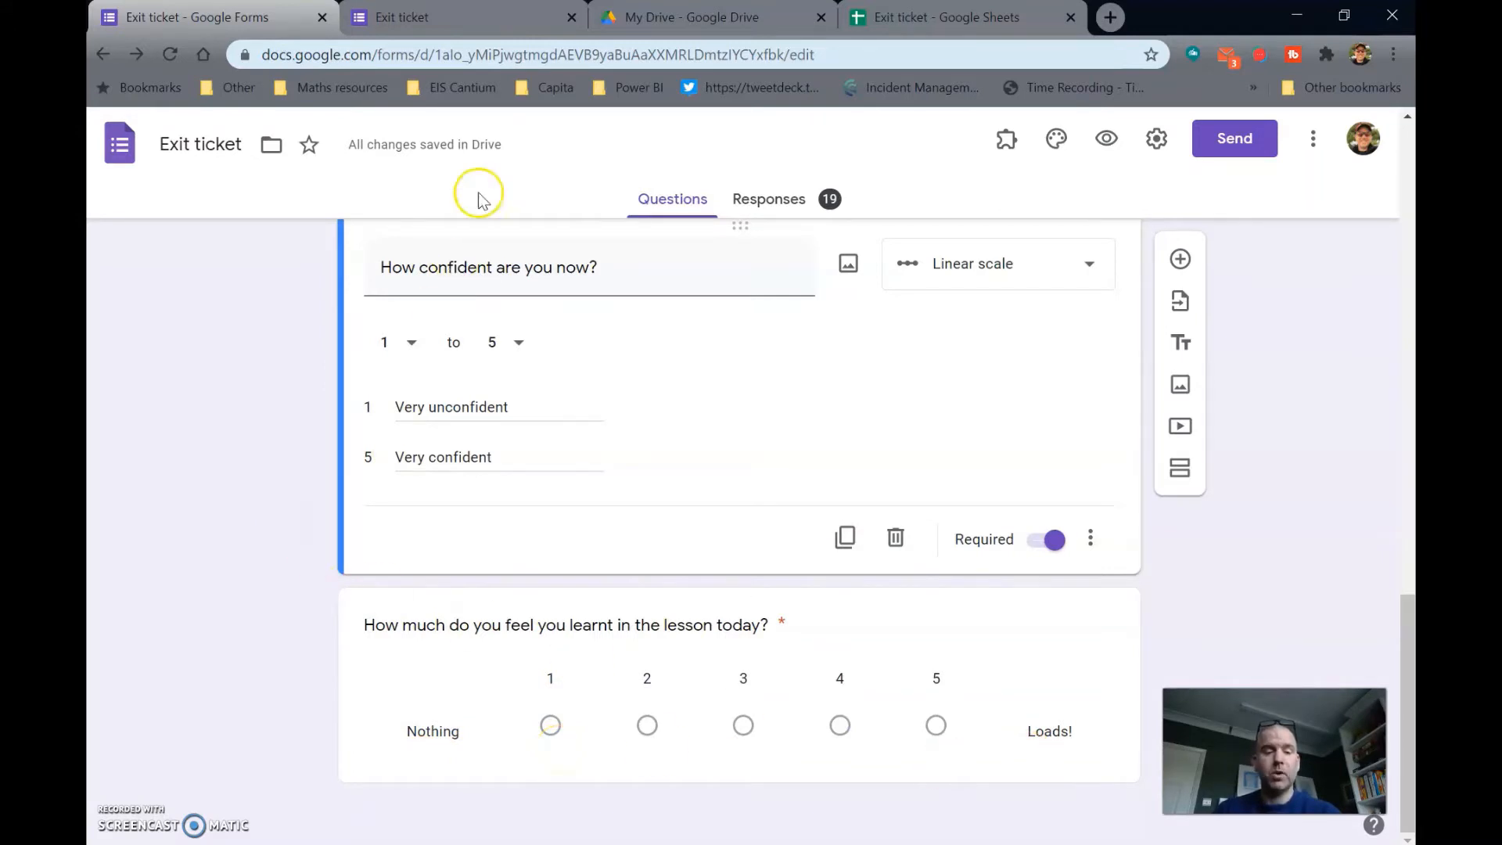
# Step: Start another response to the live Exit ticket form and enter the student's first name and surname initial
pyautogui.click(452, 22)
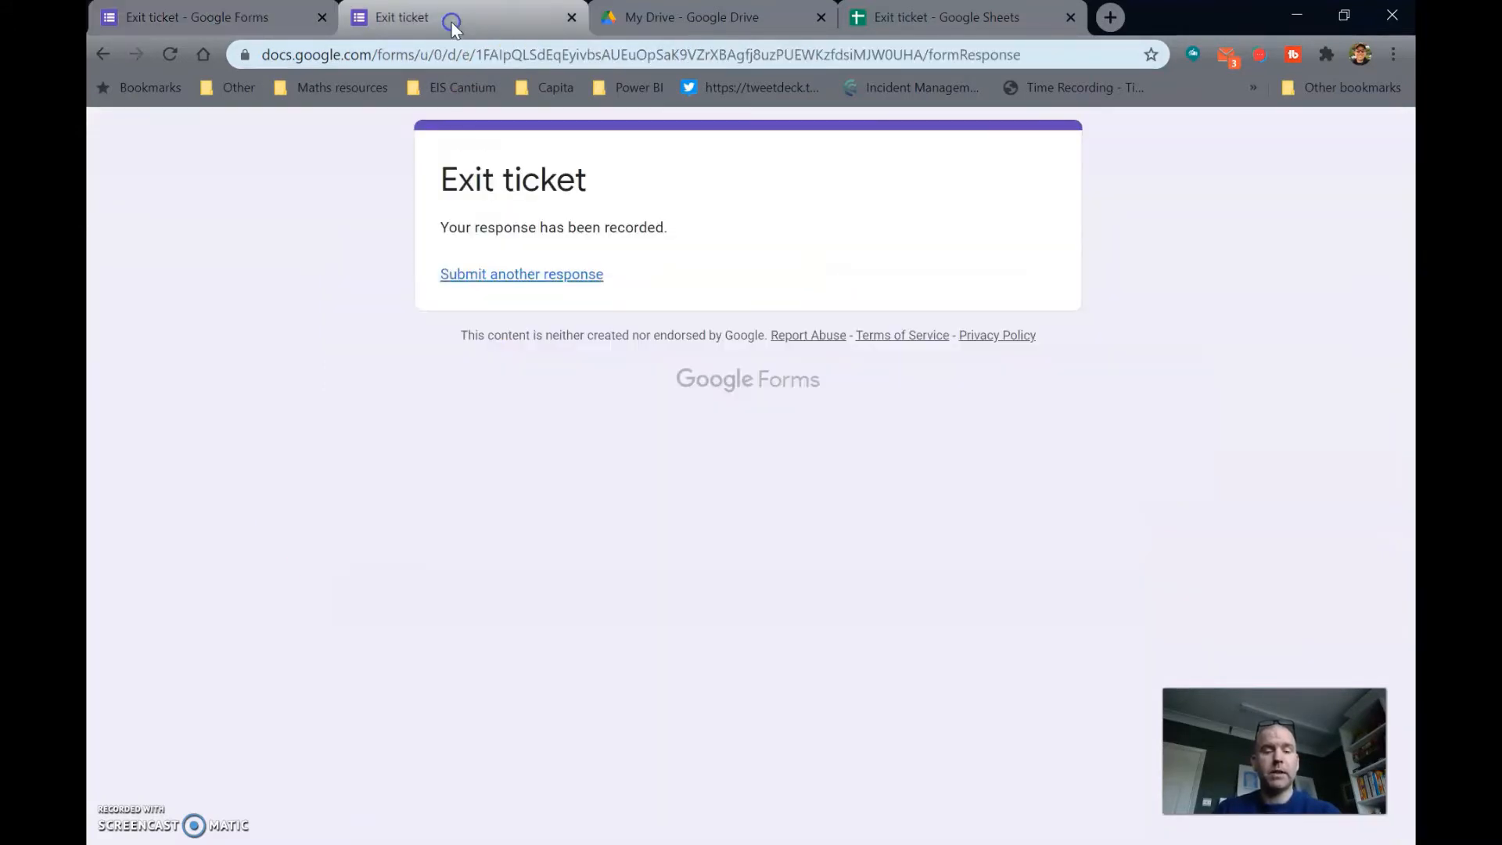
pyautogui.click(528, 275)
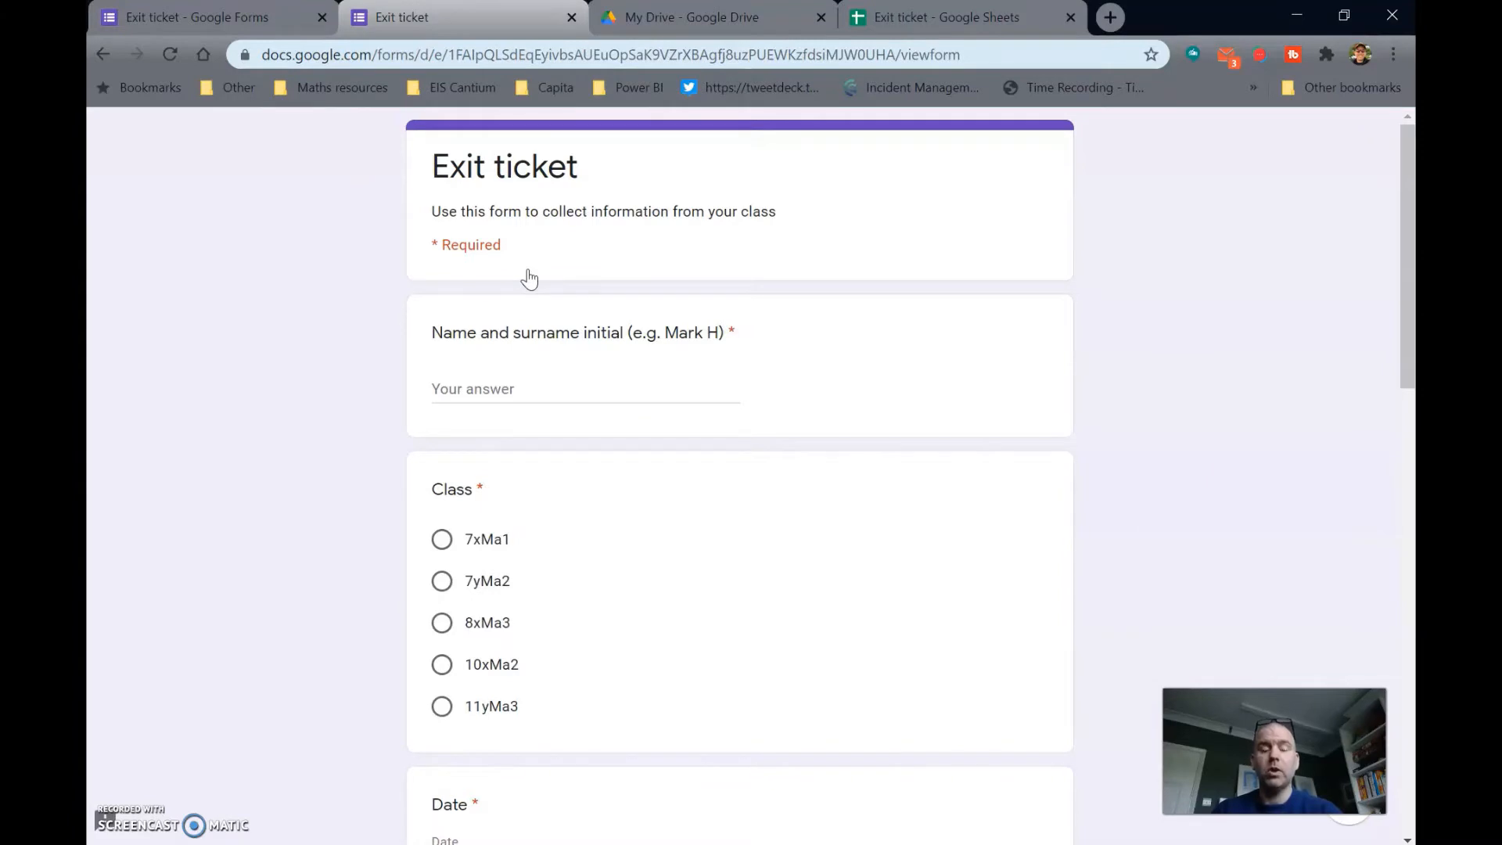
pyautogui.click(486, 391)
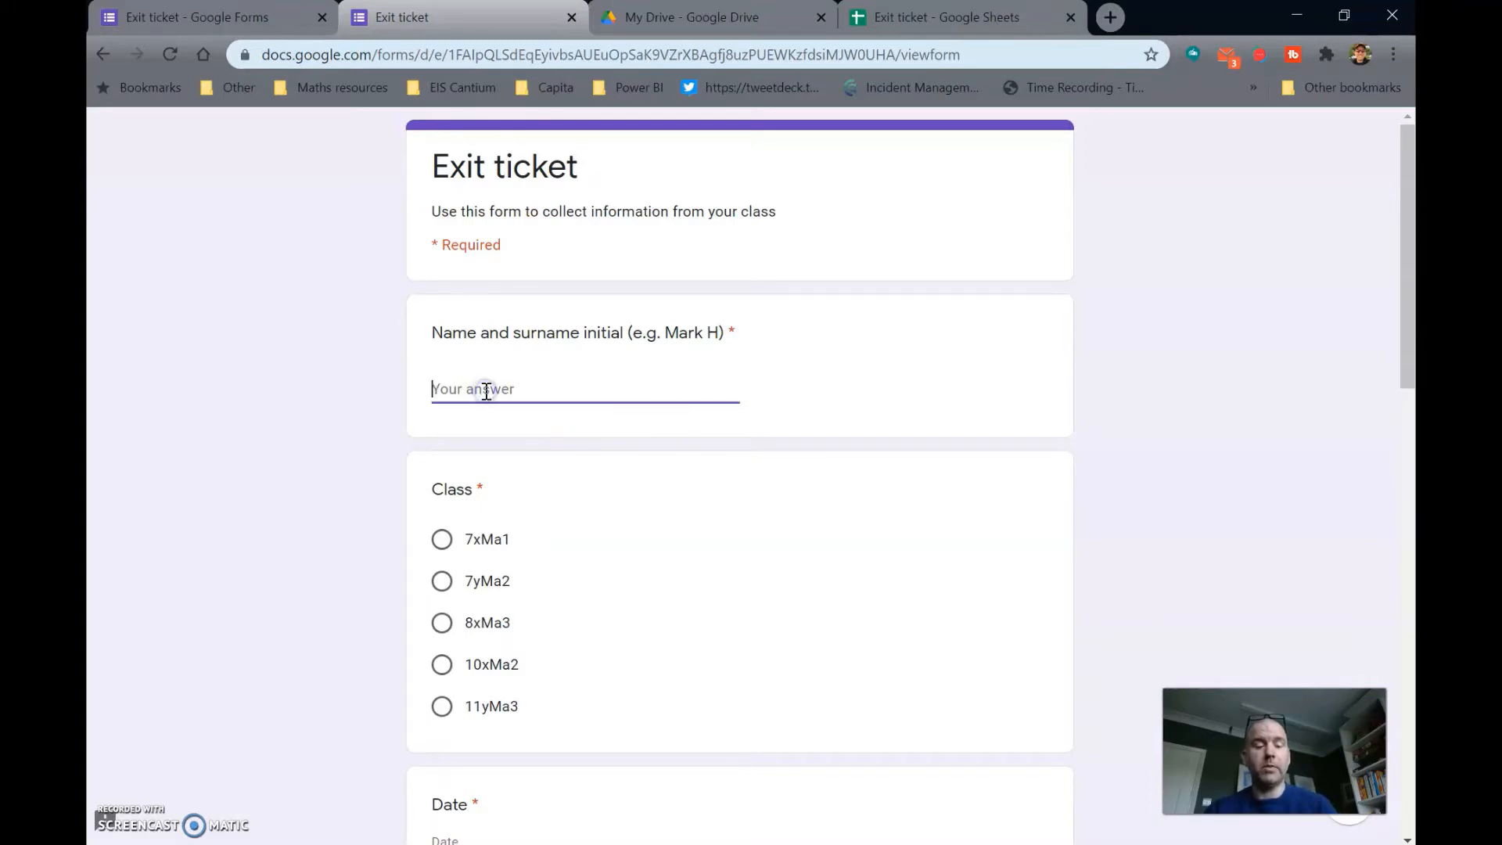
pyautogui.write('Ma')
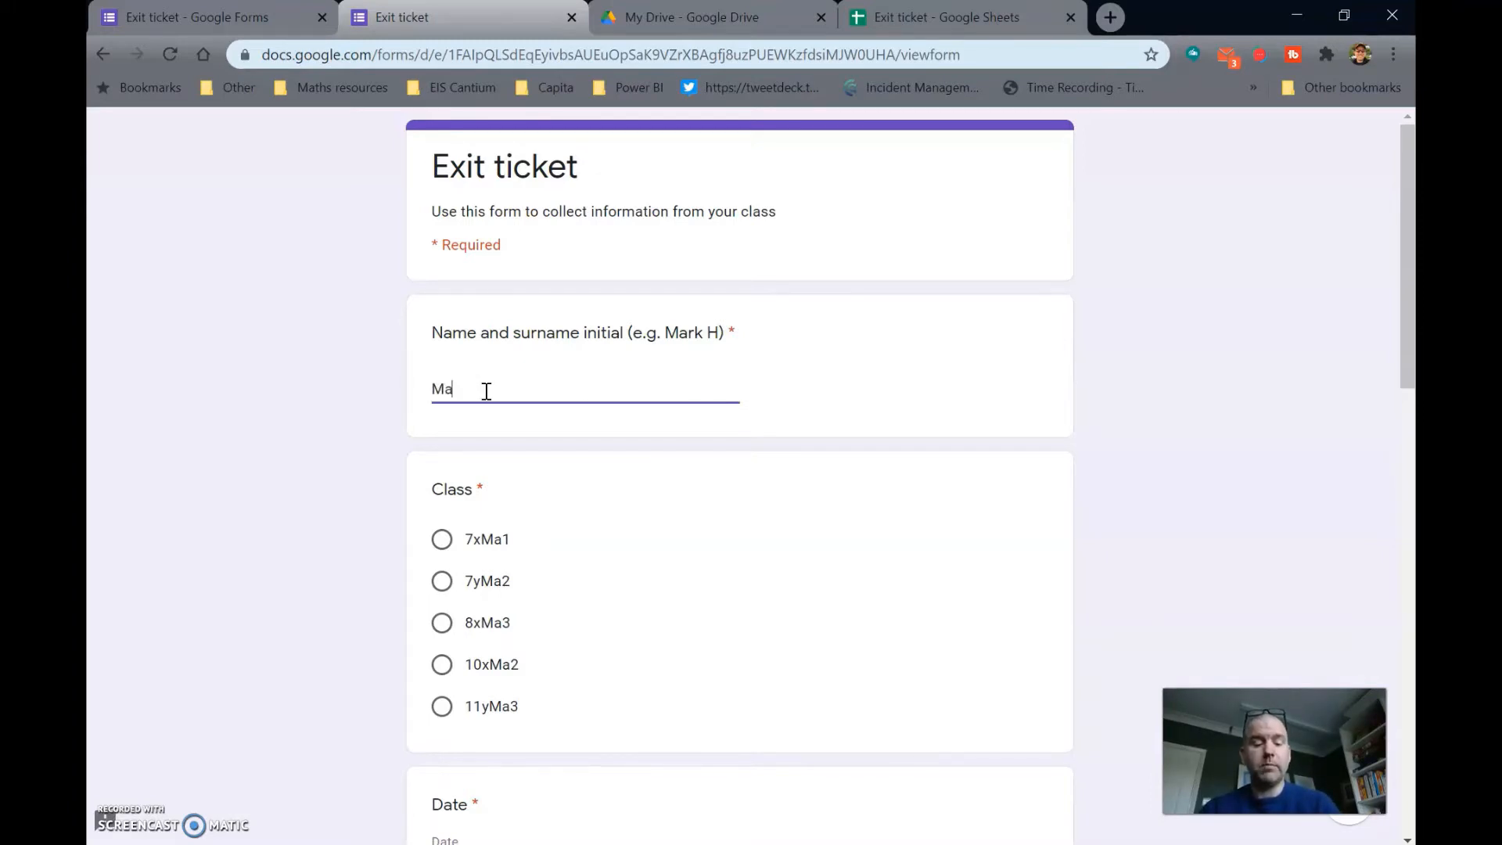
pyautogui.write('rk H')
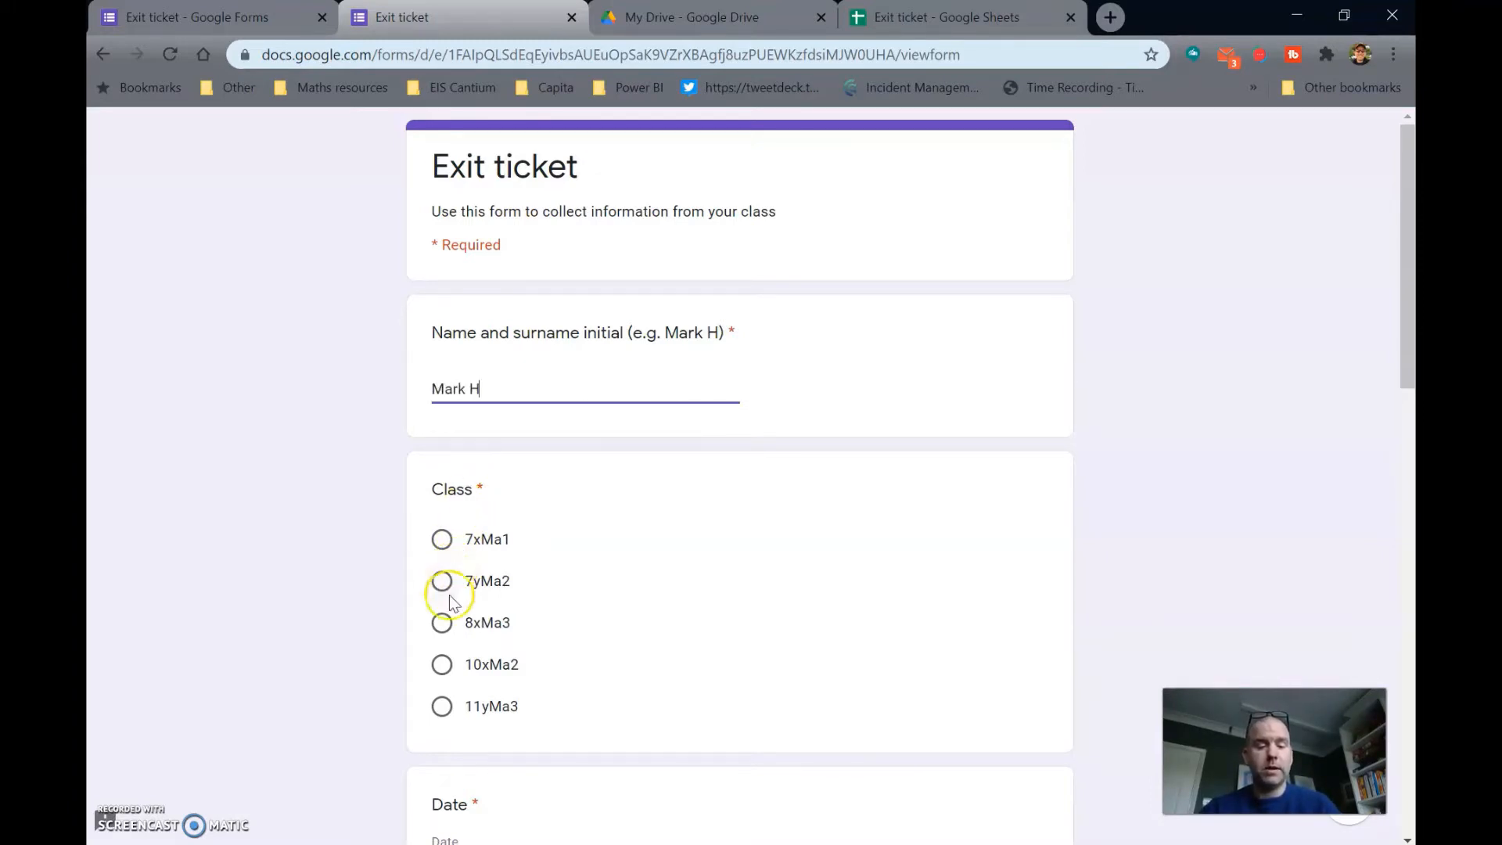
# Step: Answer the class question with 10xMa2 and set the lesson date to 14/01/2021
pyautogui.click(442, 664)
pyautogui.scroll(-3, 446, 672)
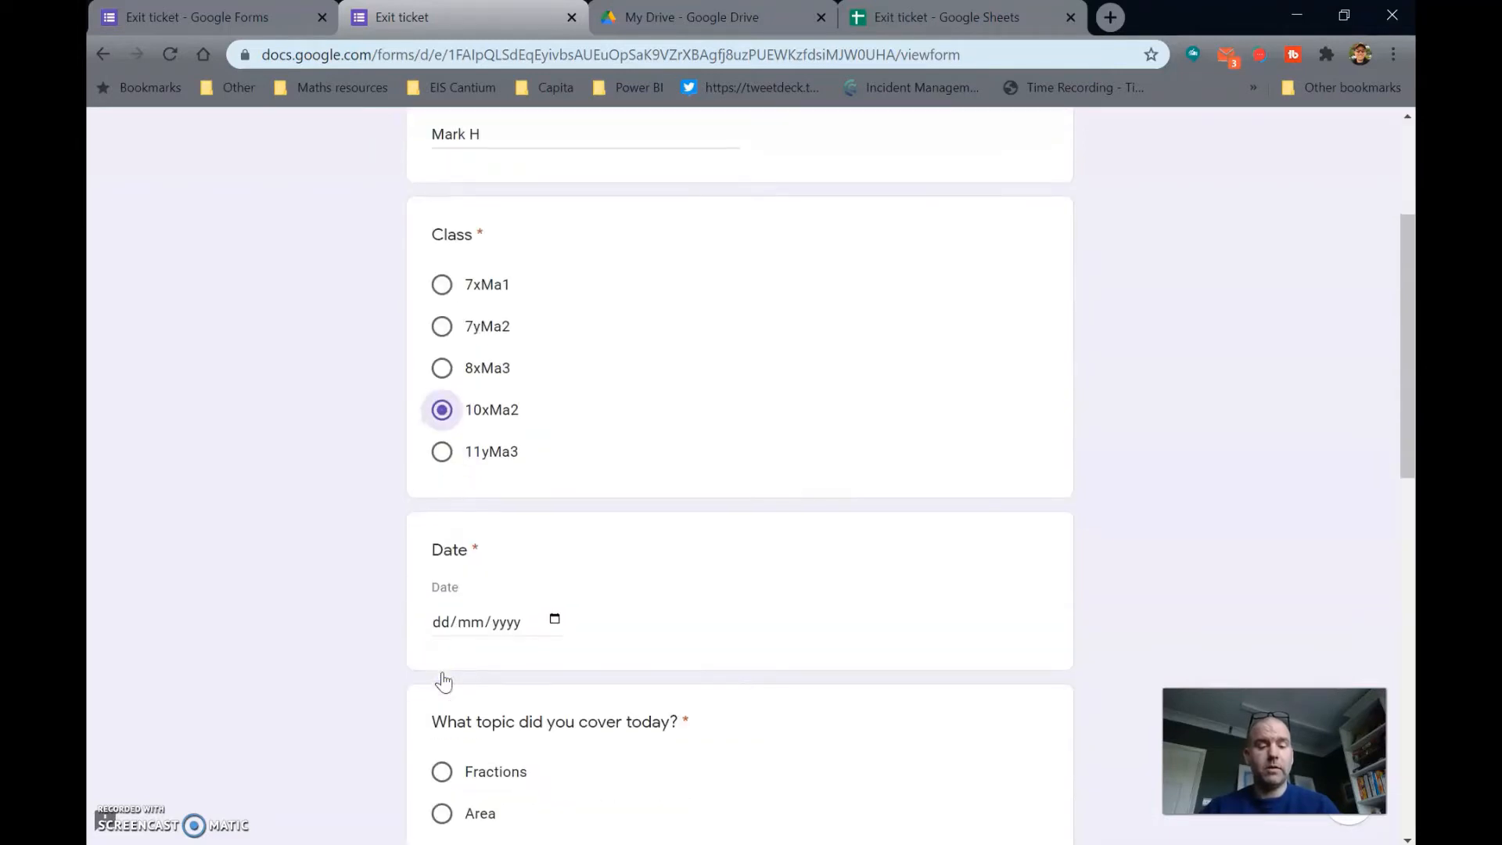
pyautogui.click(554, 615)
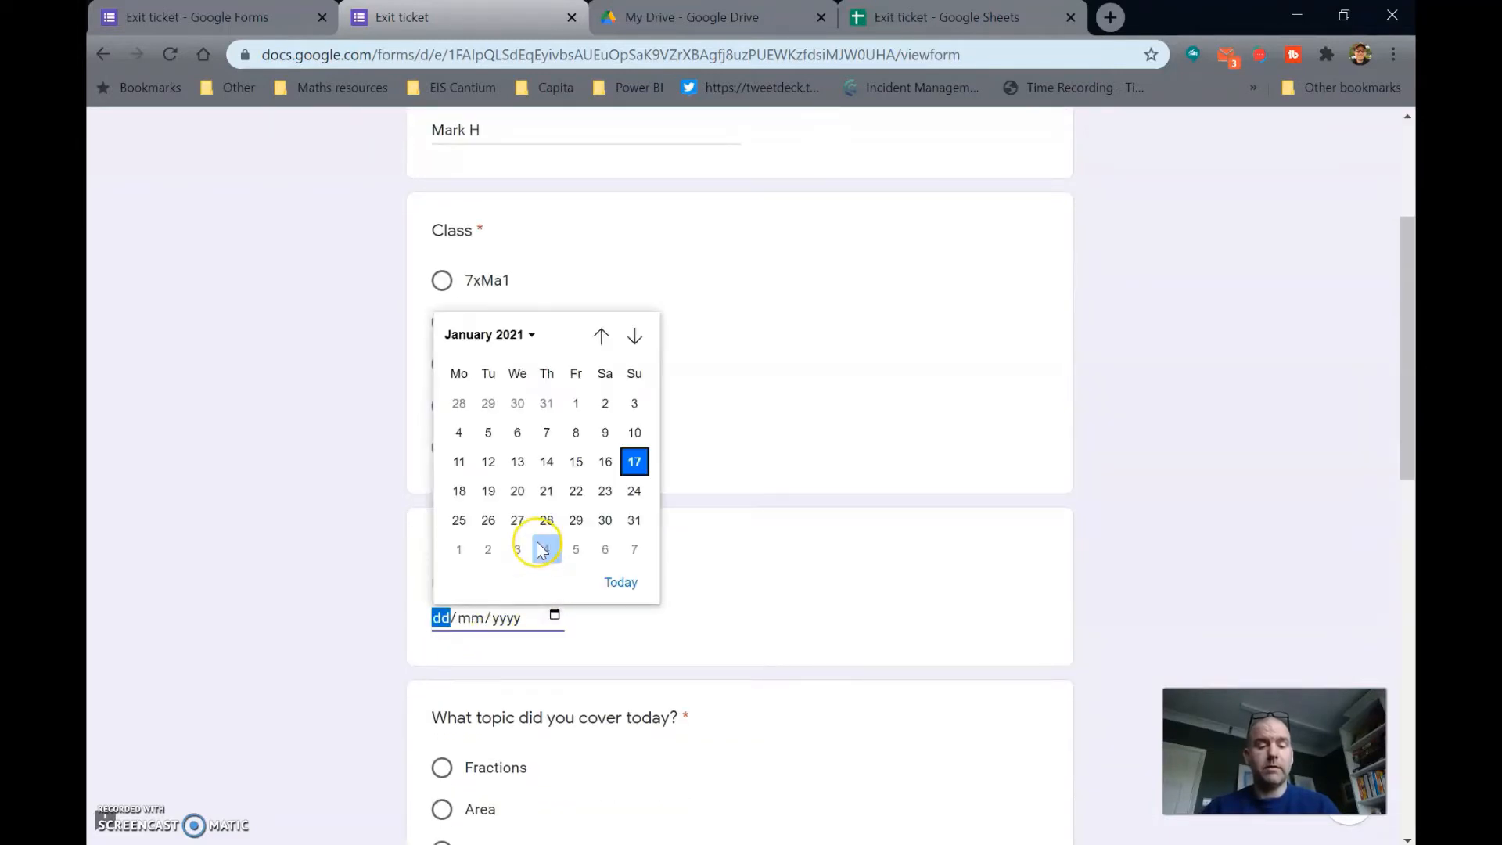
pyautogui.click(546, 462)
# Step: Choose Data handling as the topic covered today
pyautogui.scroll(-4, 359, 618)
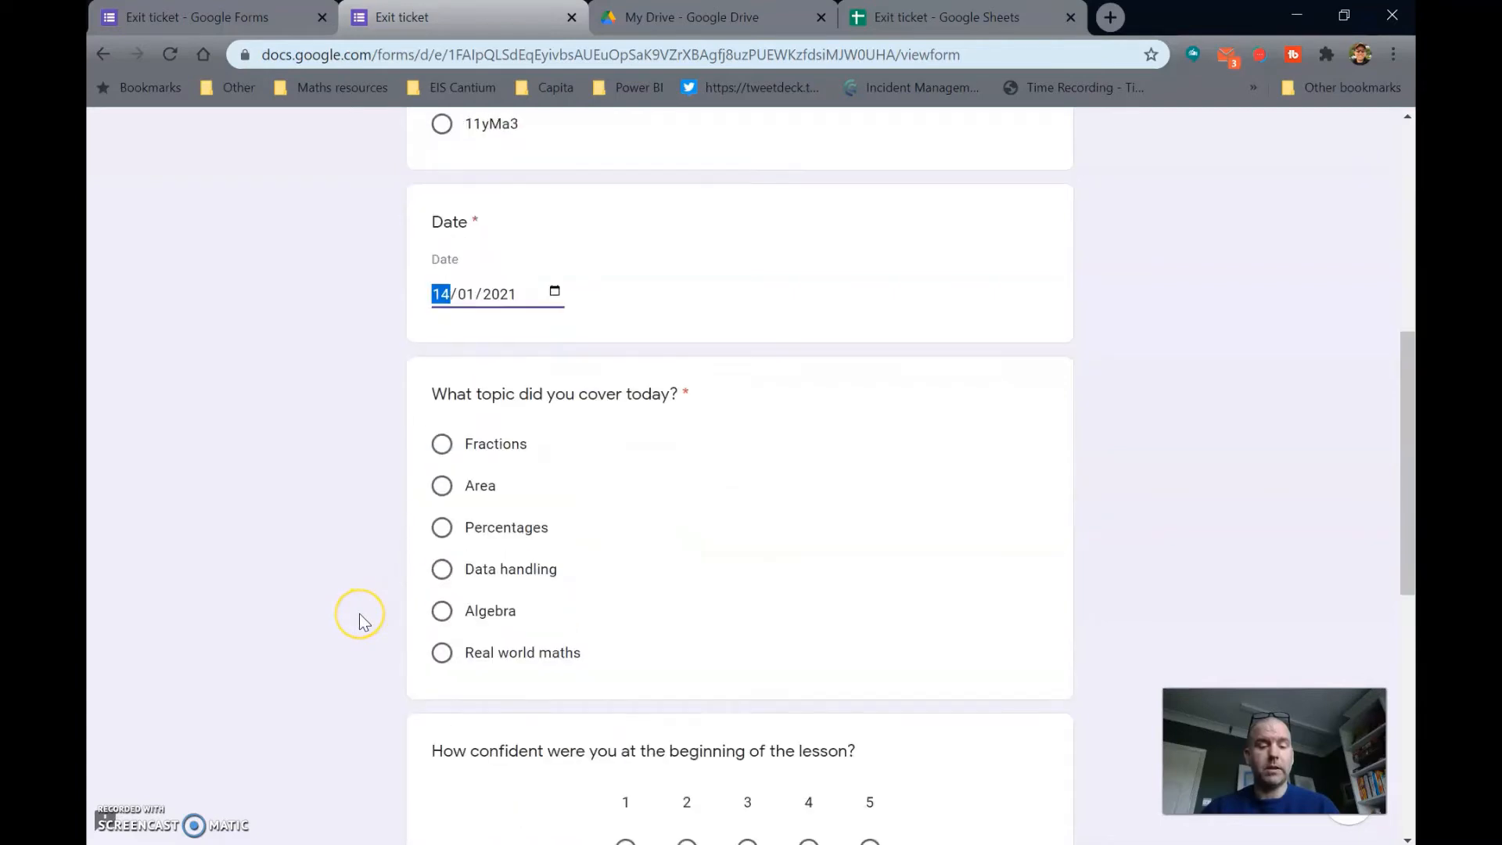
pyautogui.click(442, 544)
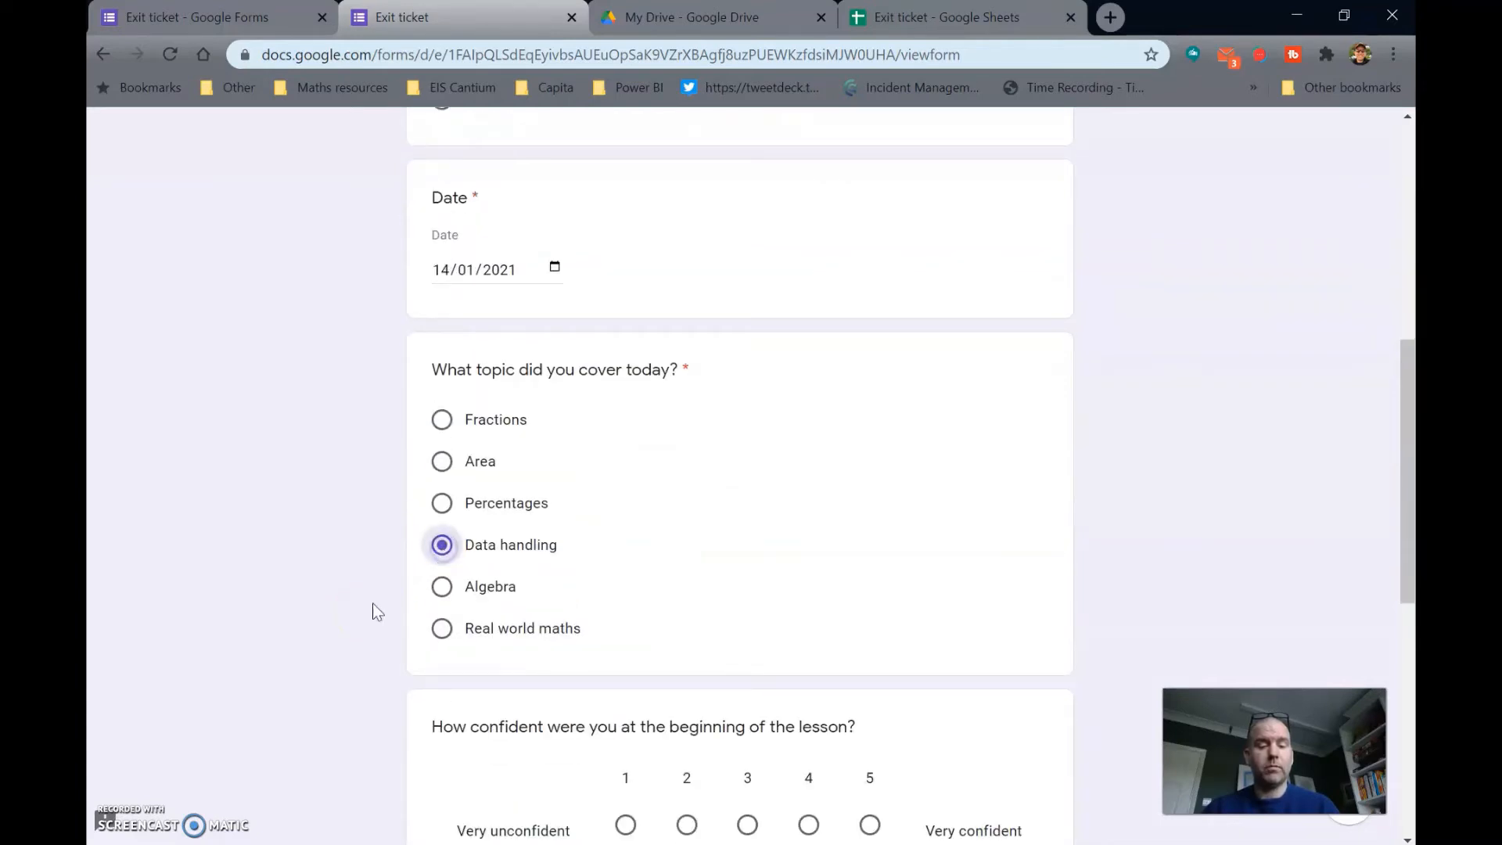
pyautogui.scroll(-2, 333, 630)
pyautogui.scroll(-3, 332, 630)
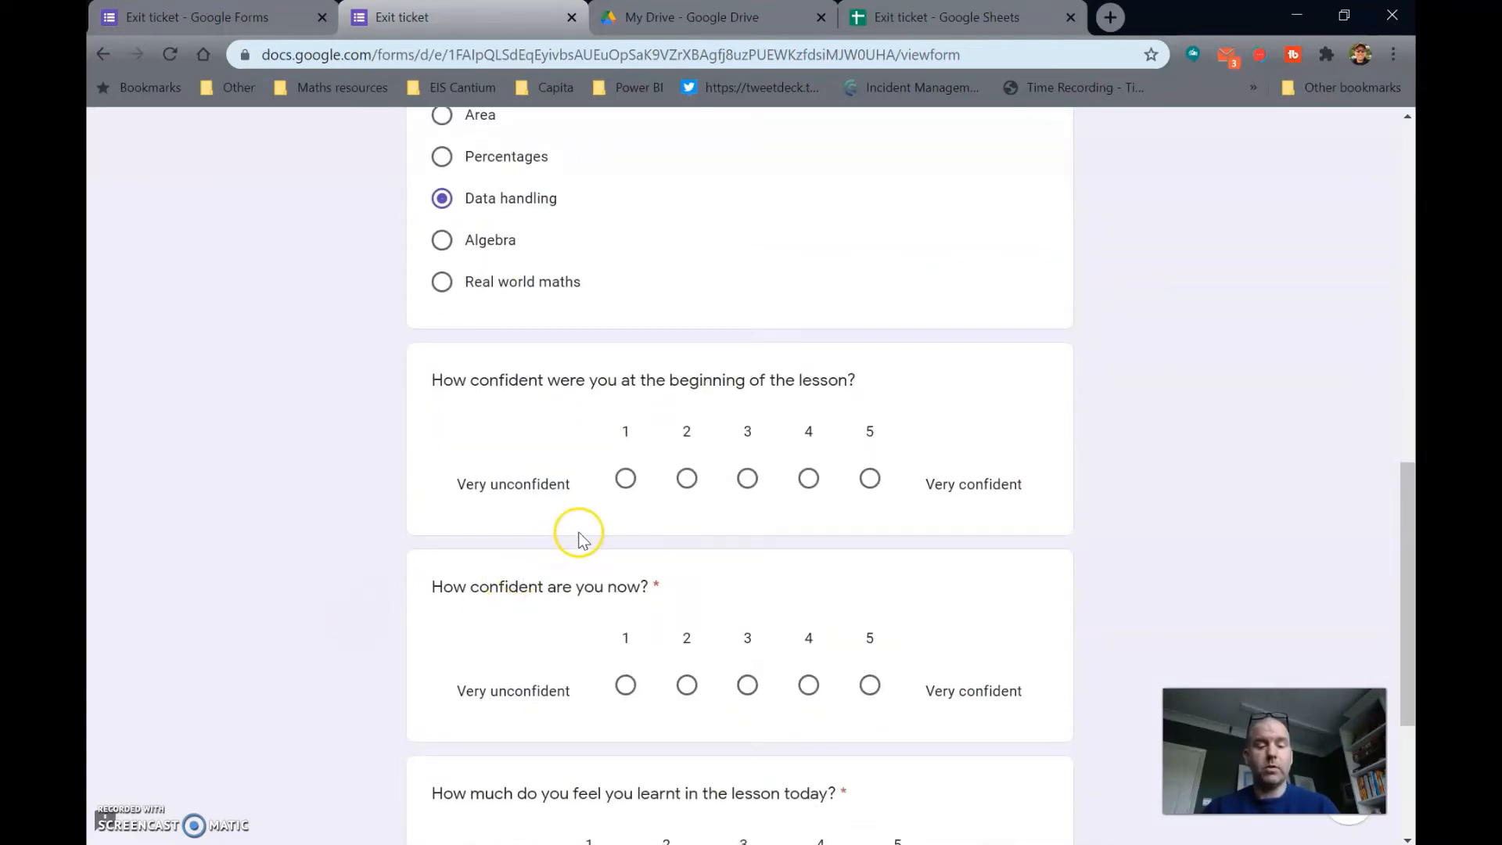
# Step: Rate starting confidence 2, confidence now 3 and amount learnt 4, and submit the exit ticket response
pyautogui.click(687, 478)
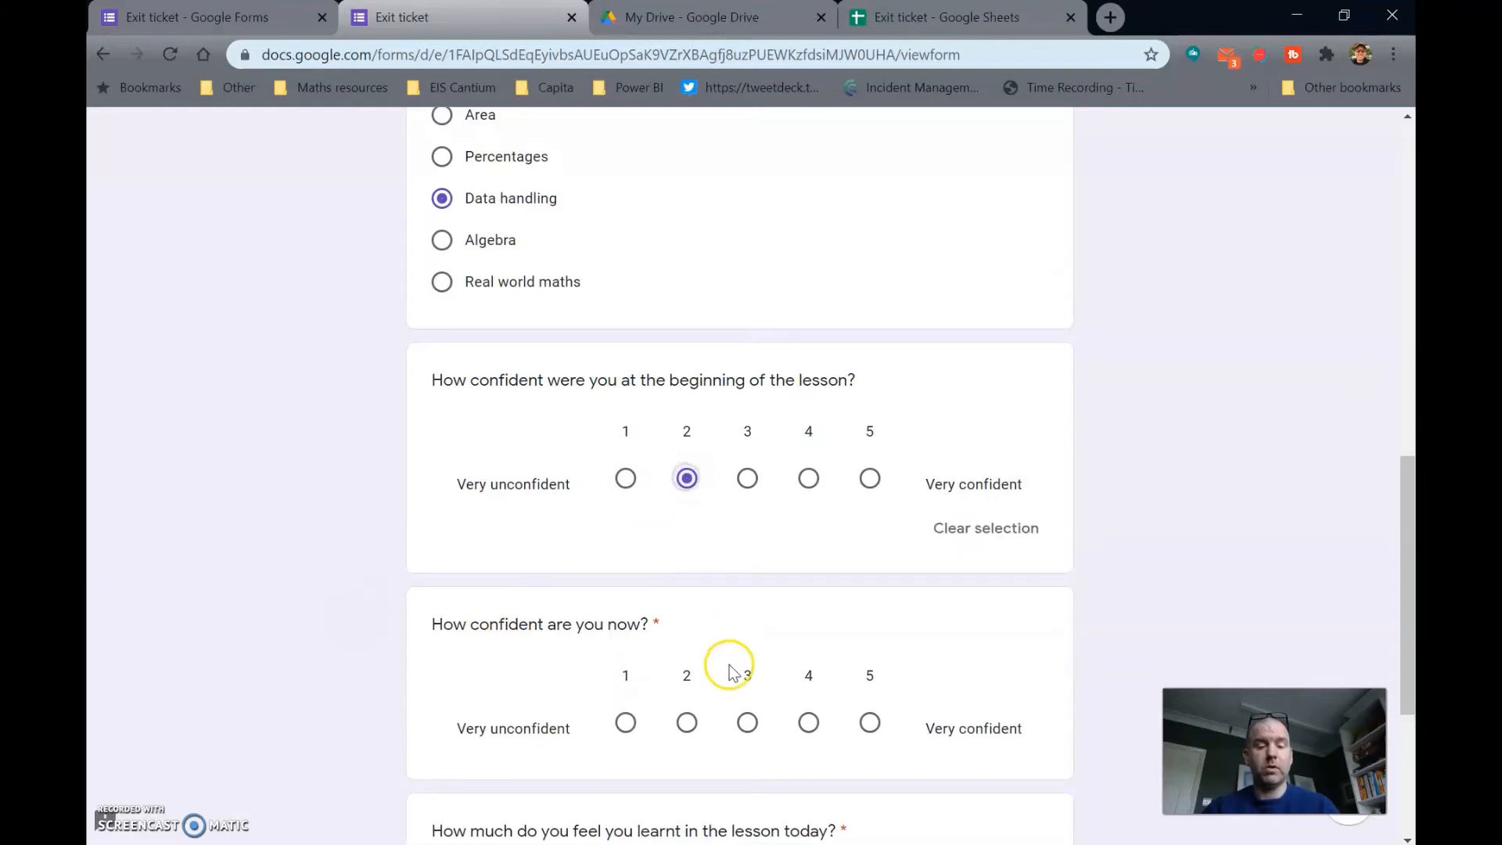
pyautogui.click(748, 723)
pyautogui.scroll(-3, 748, 723)
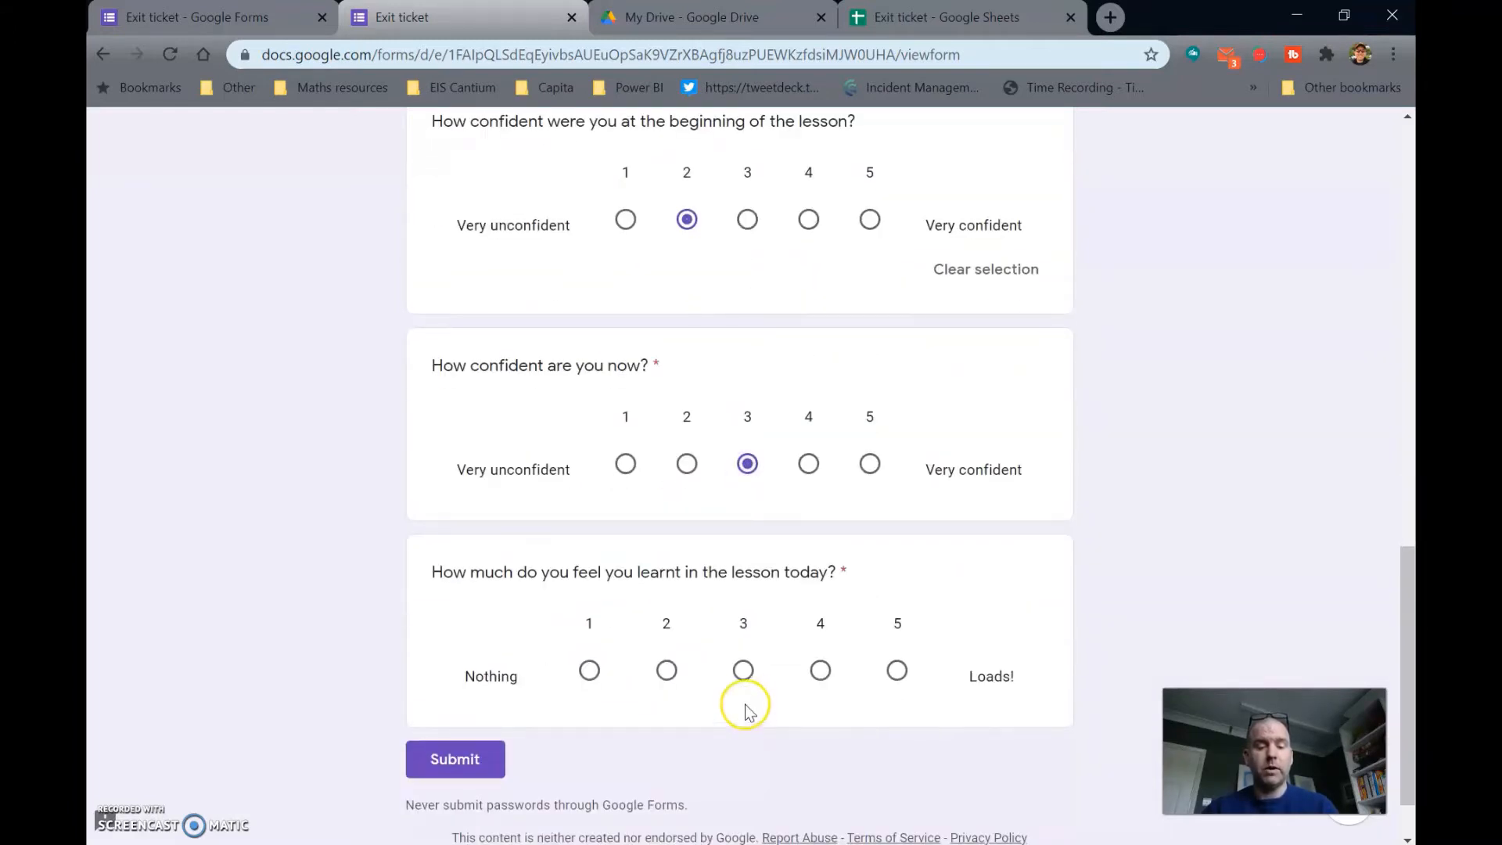
pyautogui.click(822, 674)
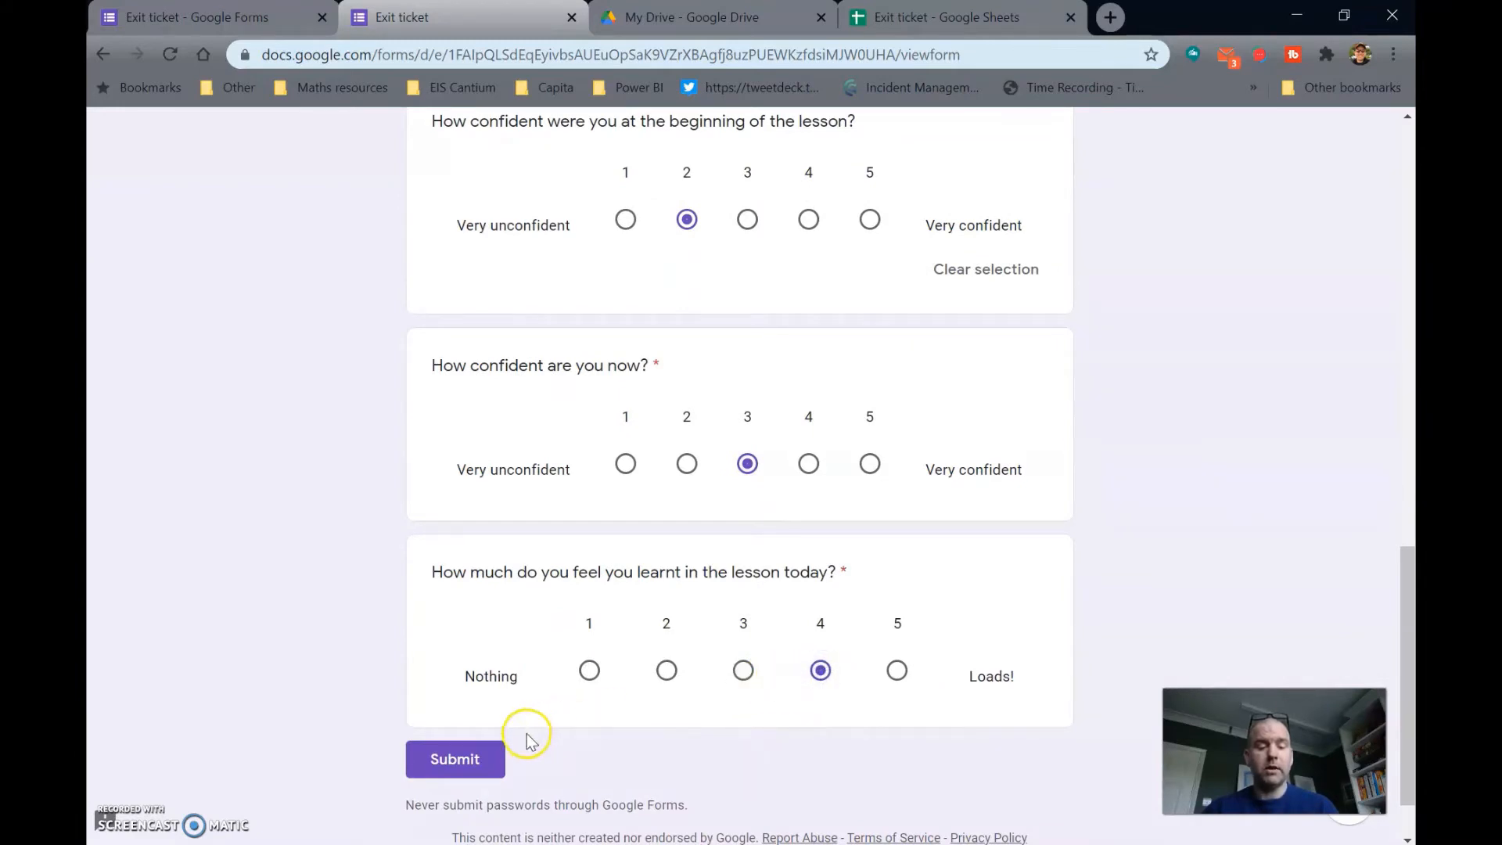
pyautogui.click(469, 757)
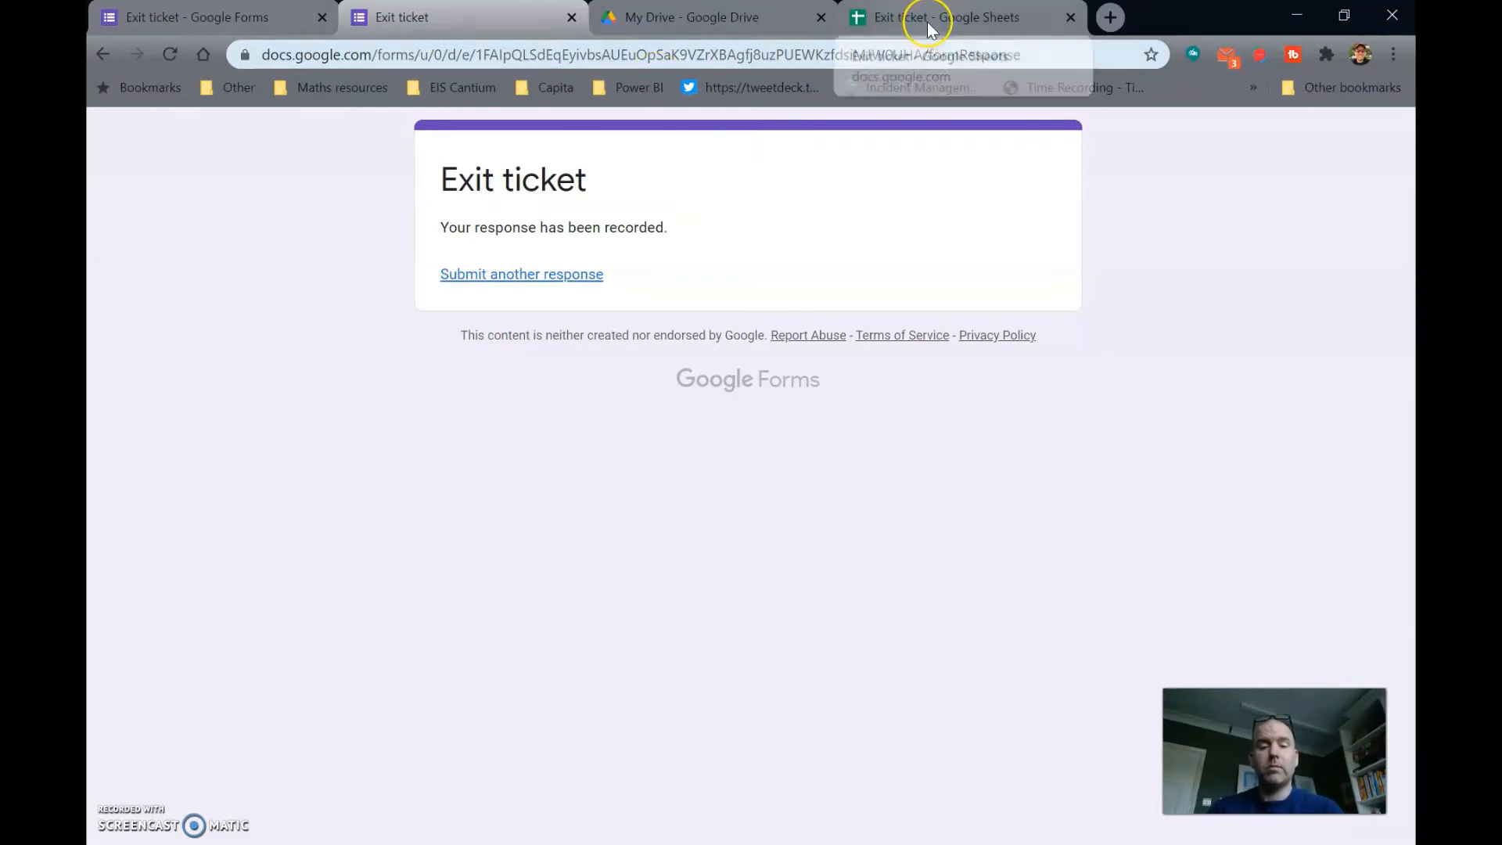
# Step: Return to the form editor, view the Exit ticket responses and check the response destination options without changing them
pyautogui.click(280, 17)
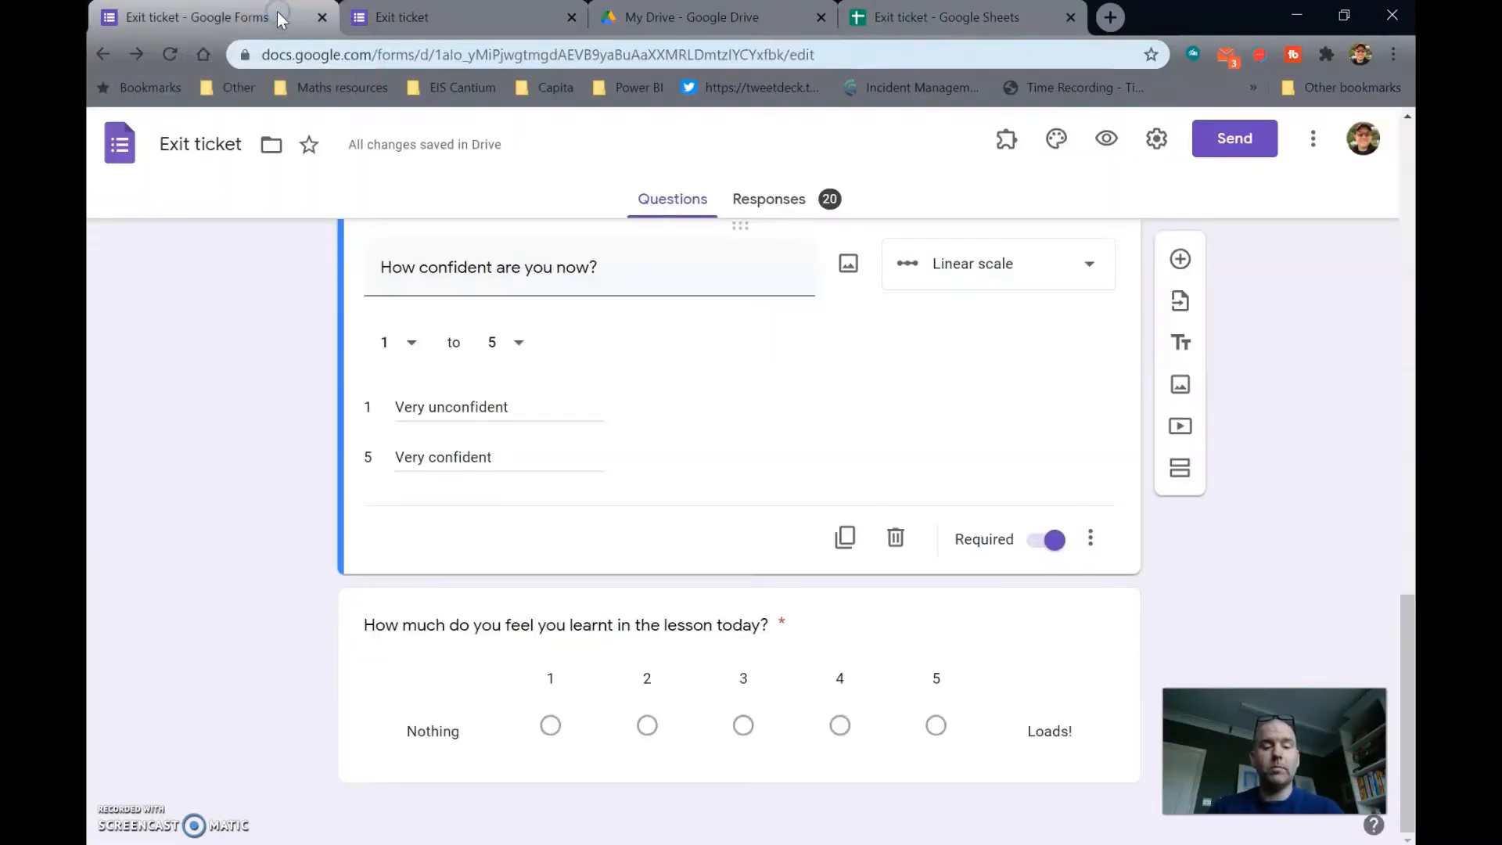
pyautogui.click(758, 200)
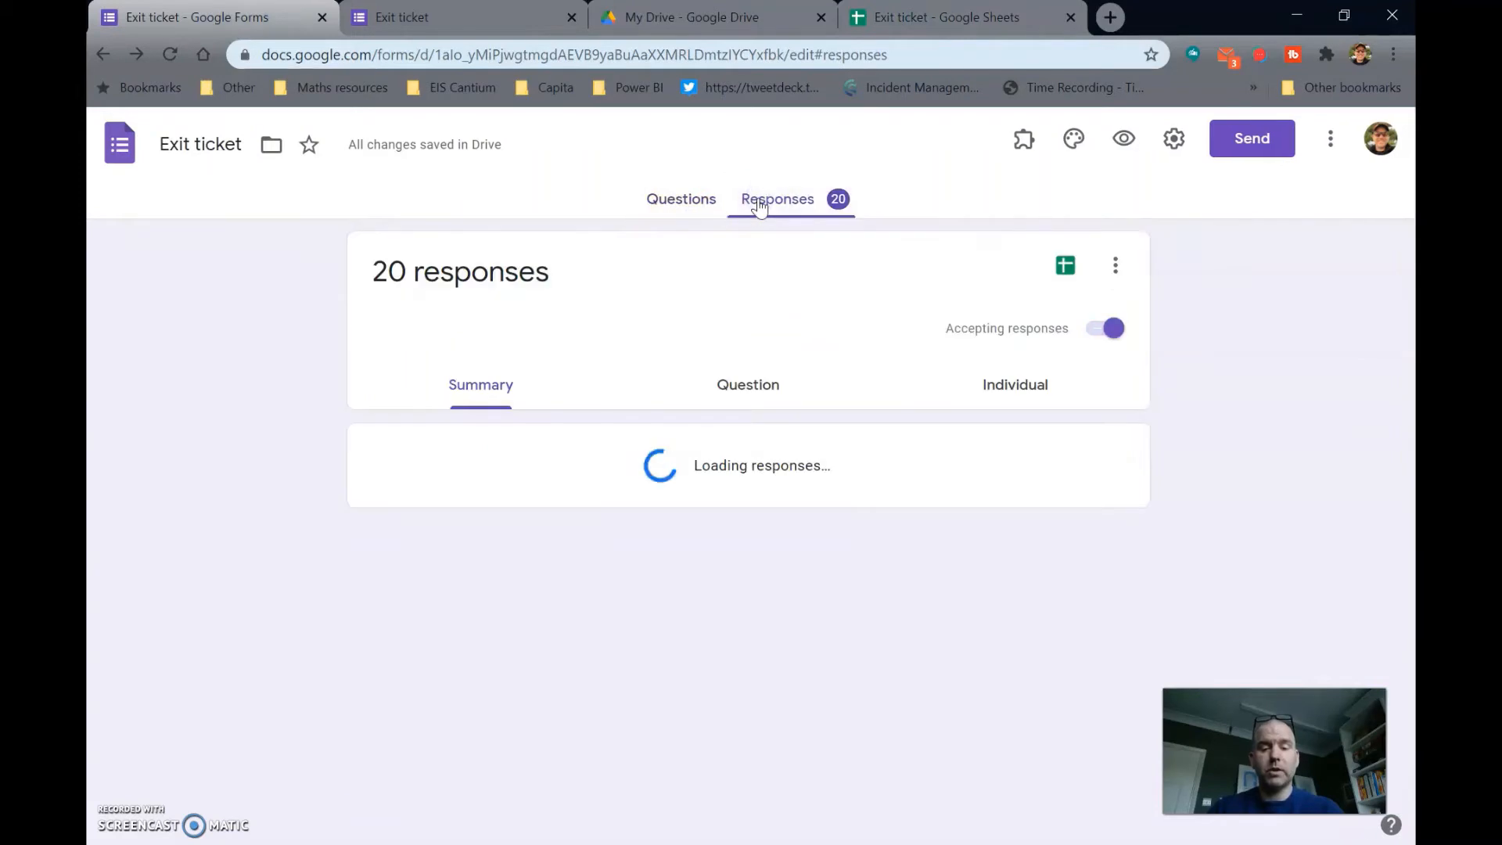
pyautogui.click(1110, 265)
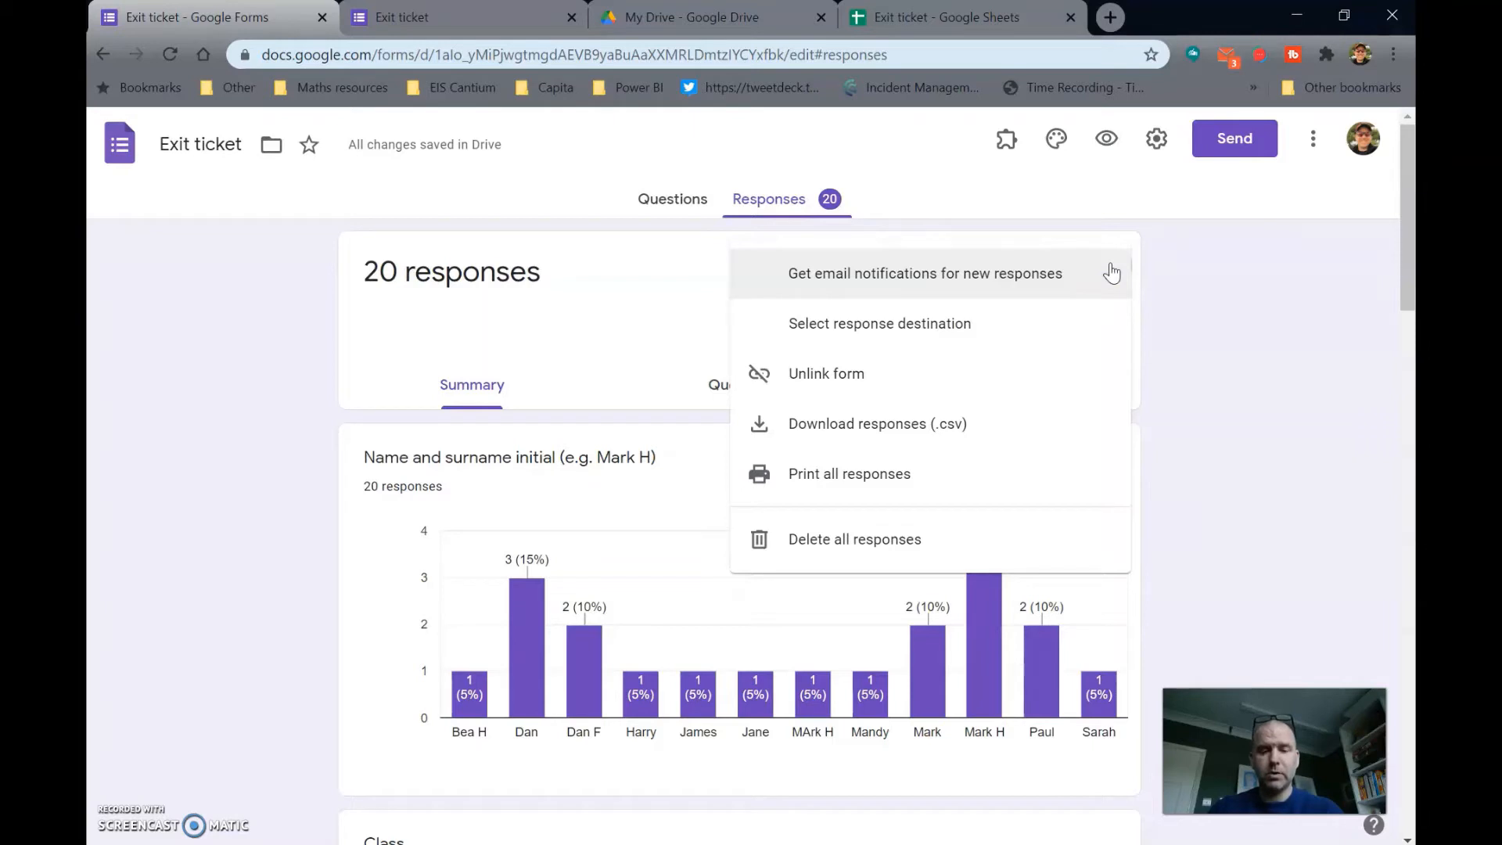
pyautogui.click(959, 324)
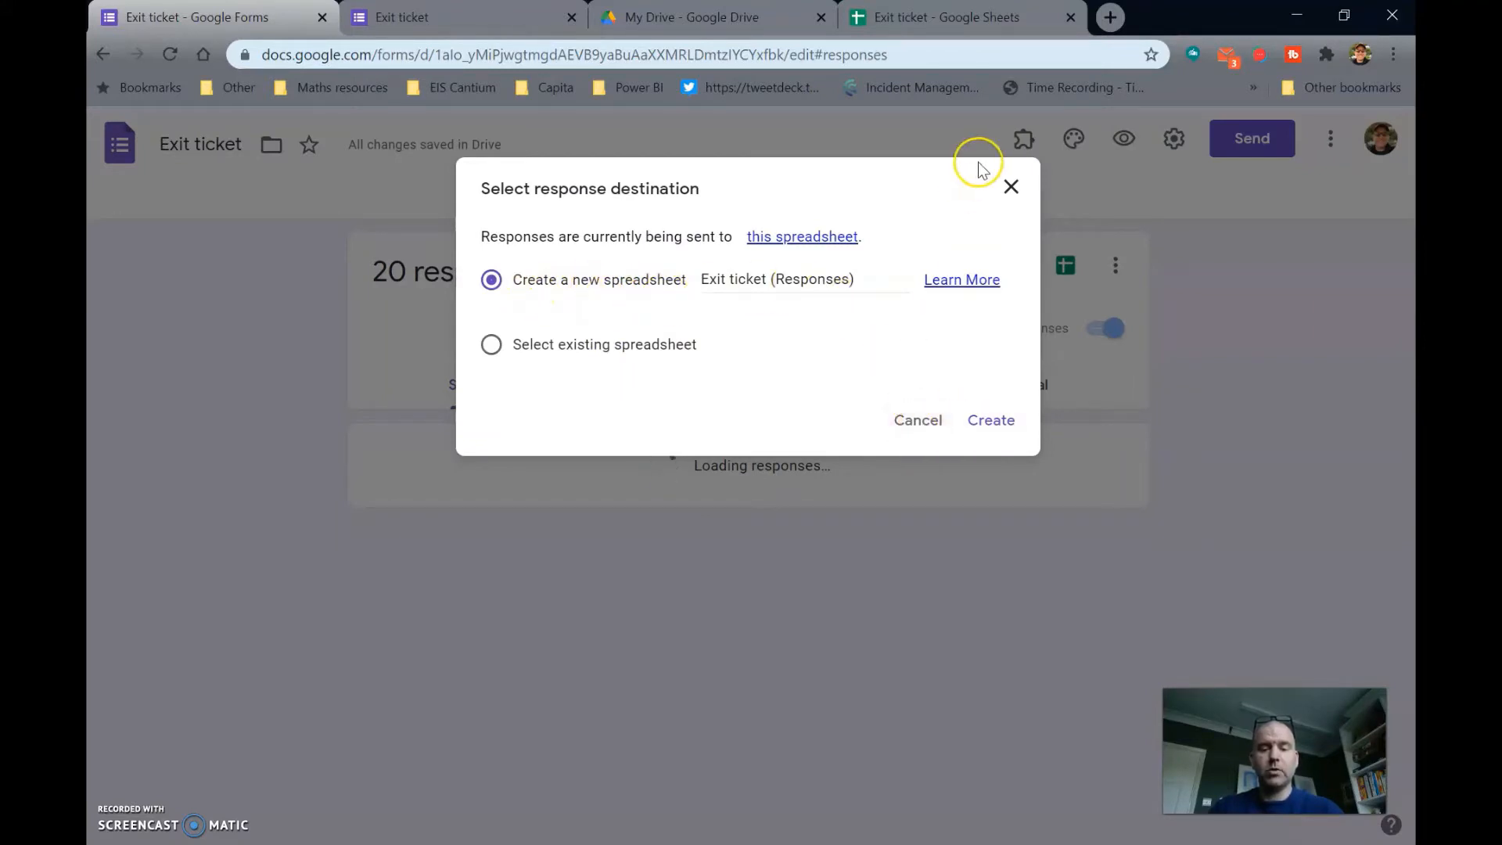
pyautogui.click(1010, 187)
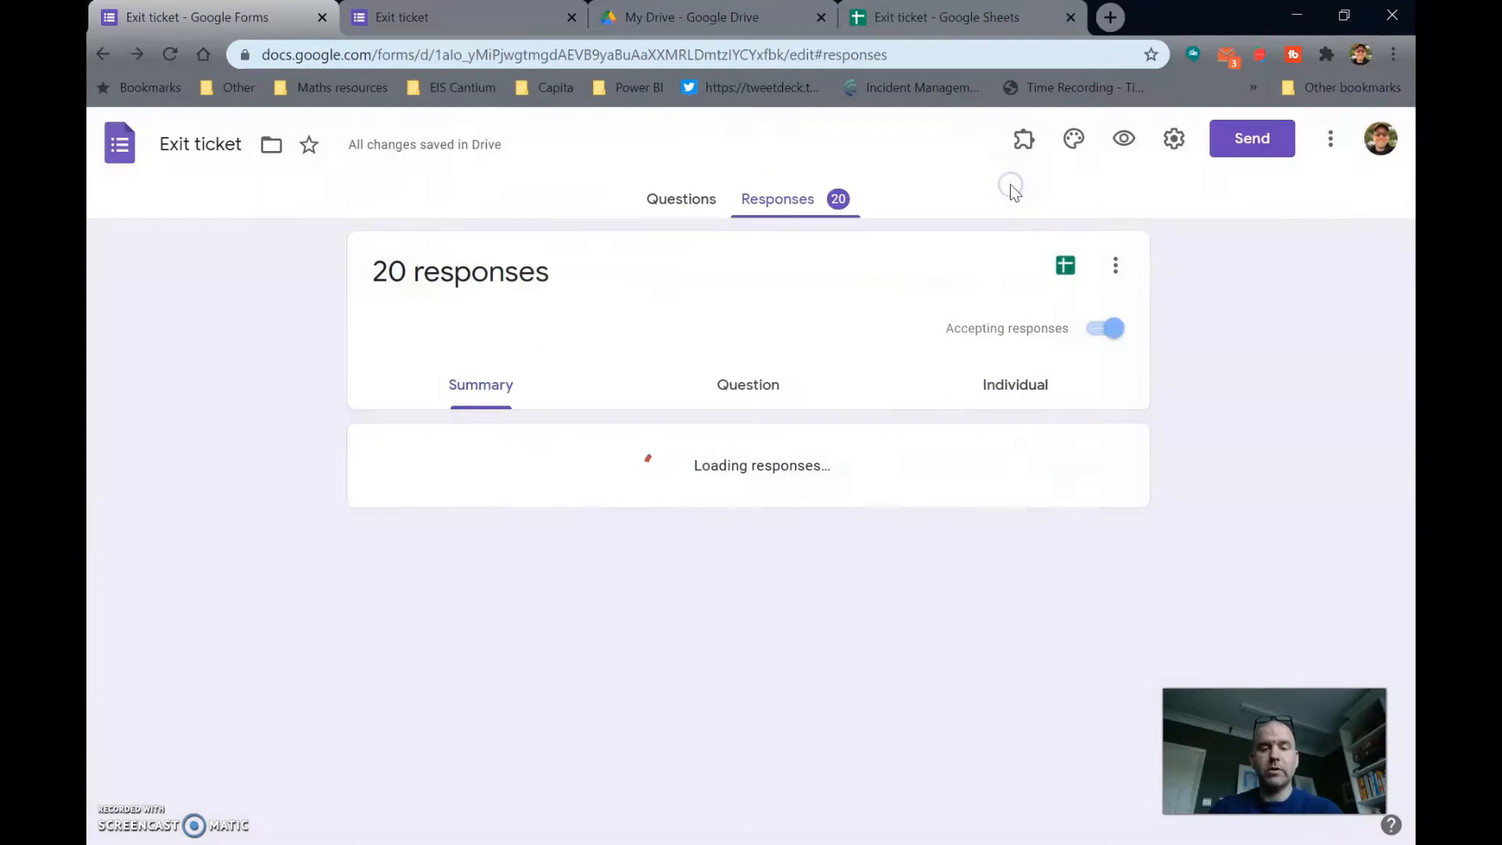
# Step: Switch to the Exit ticket spreadsheet in Google Sheets and review its sharing settings without changing them
pyautogui.click(919, 21)
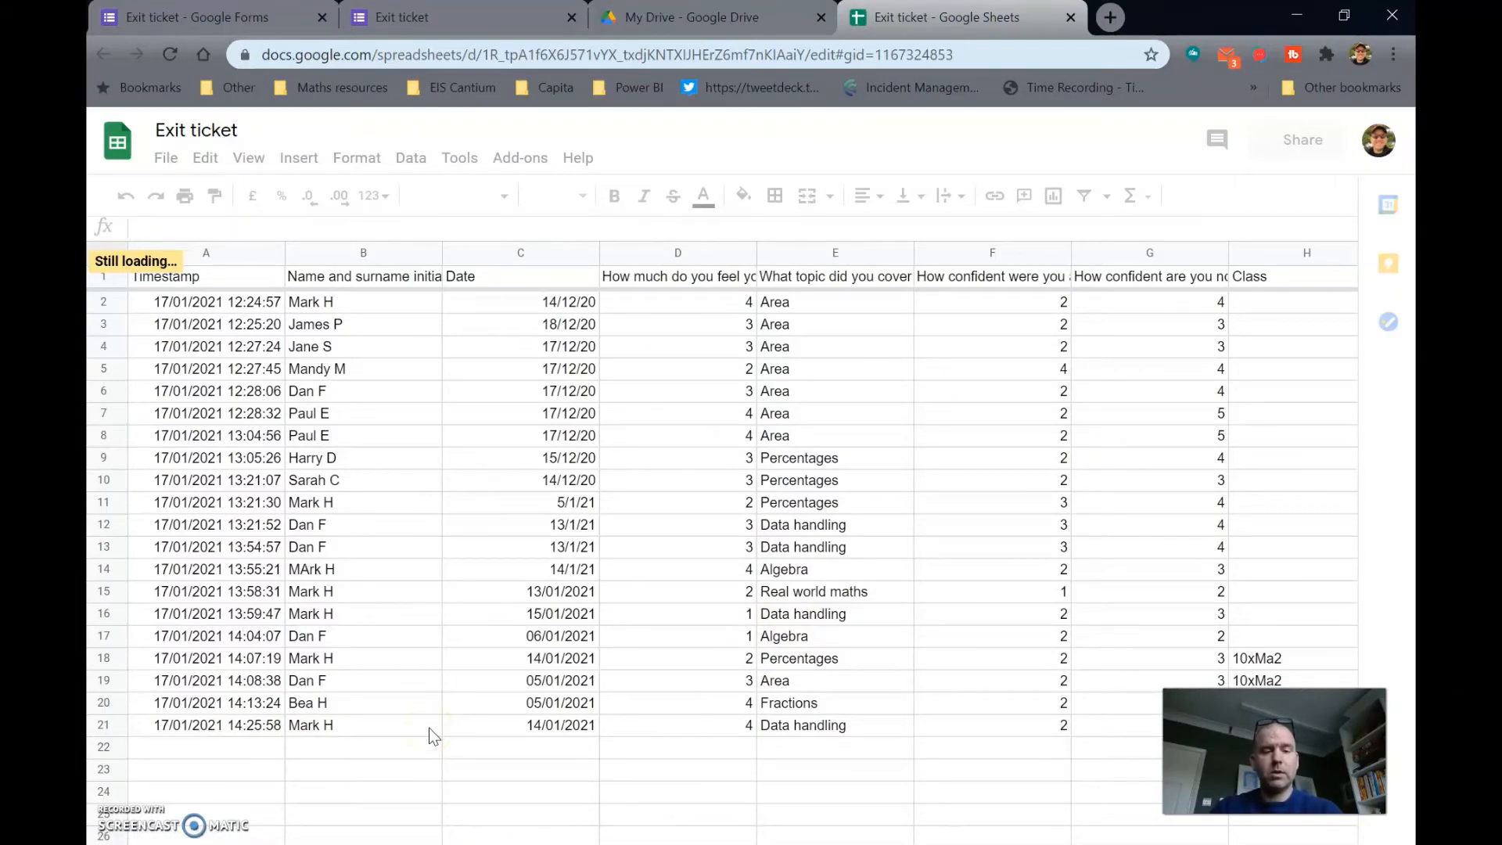
pyautogui.click(513, 717)
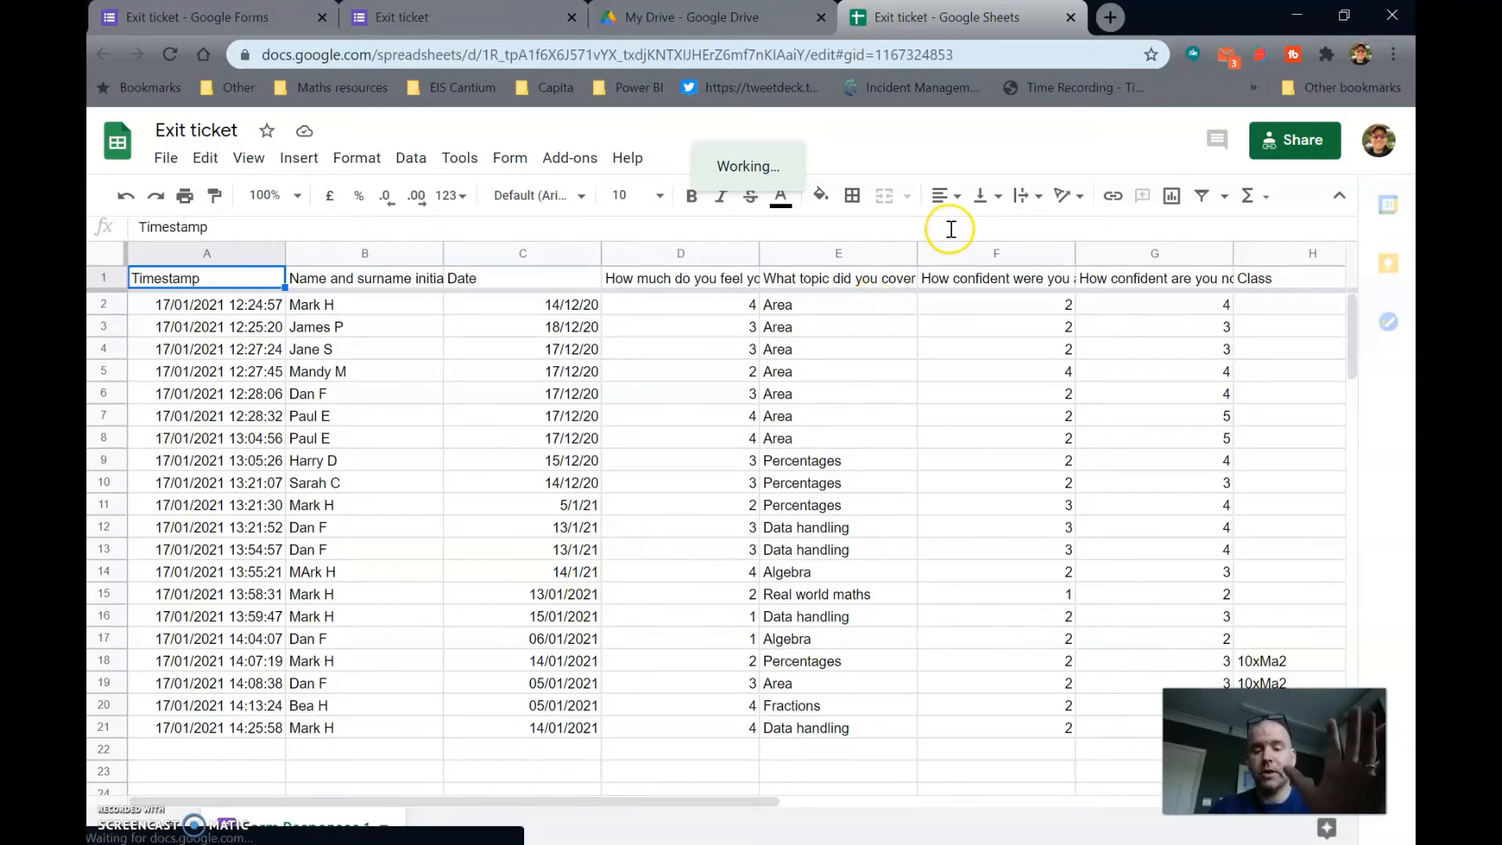
pyautogui.click(1296, 142)
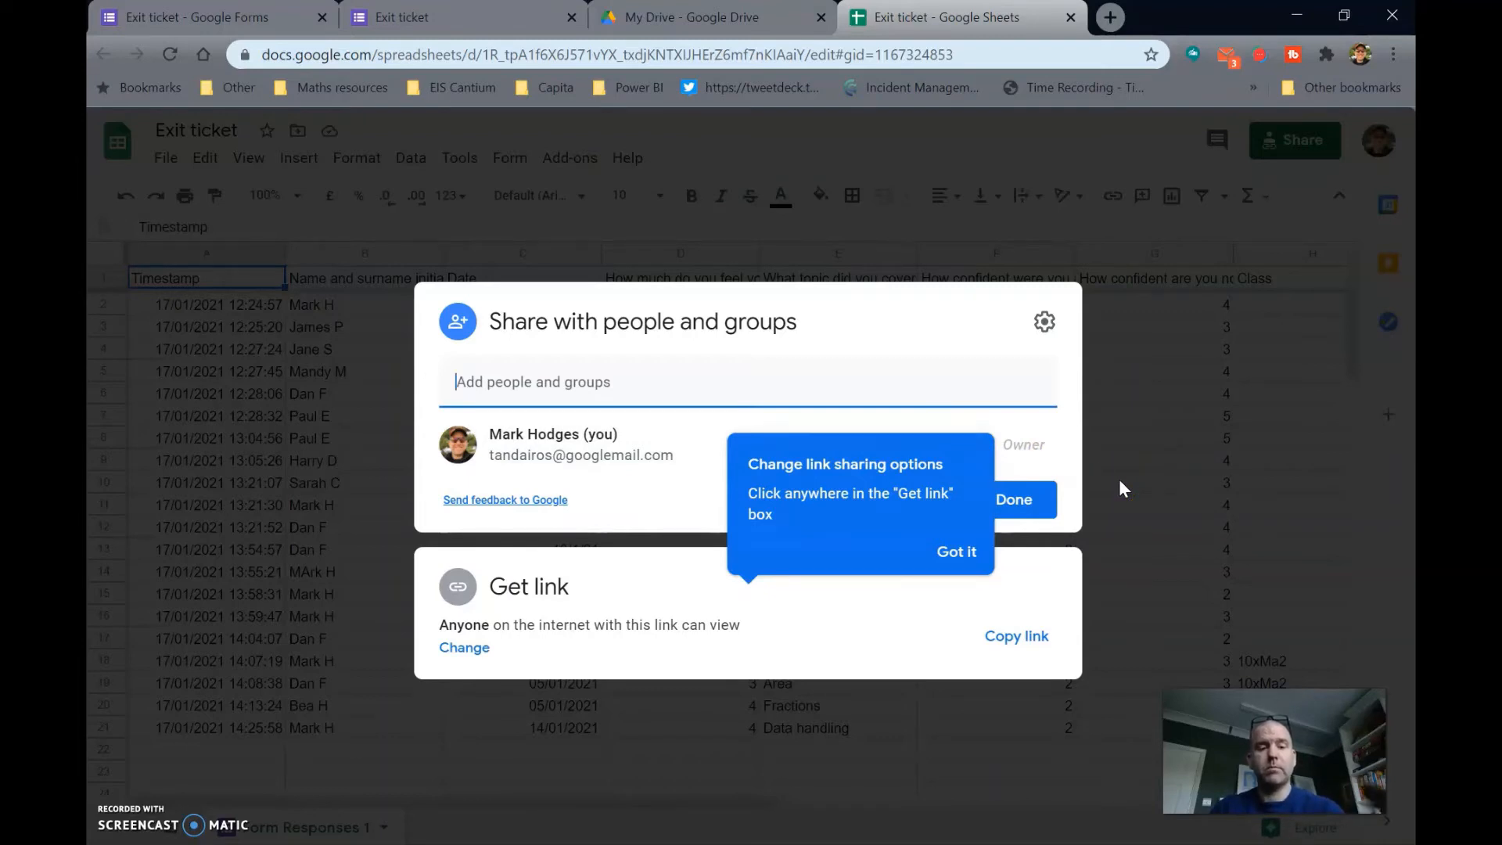
pyautogui.click(1119, 407)
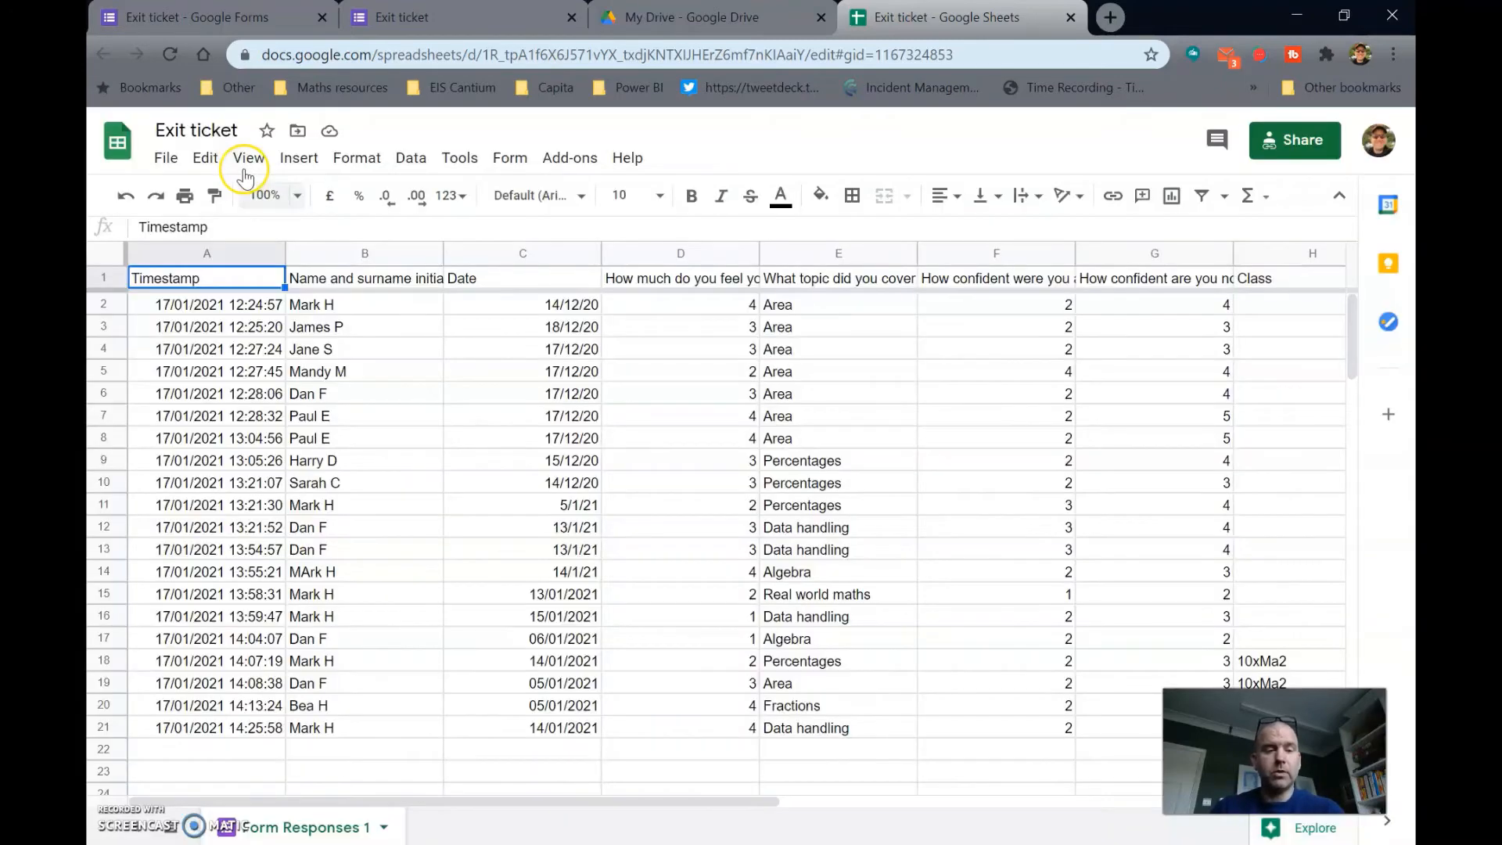
# Step: Open the spreadsheet's Publish to the web settings and select the published link for the entire document
pyautogui.click(165, 158)
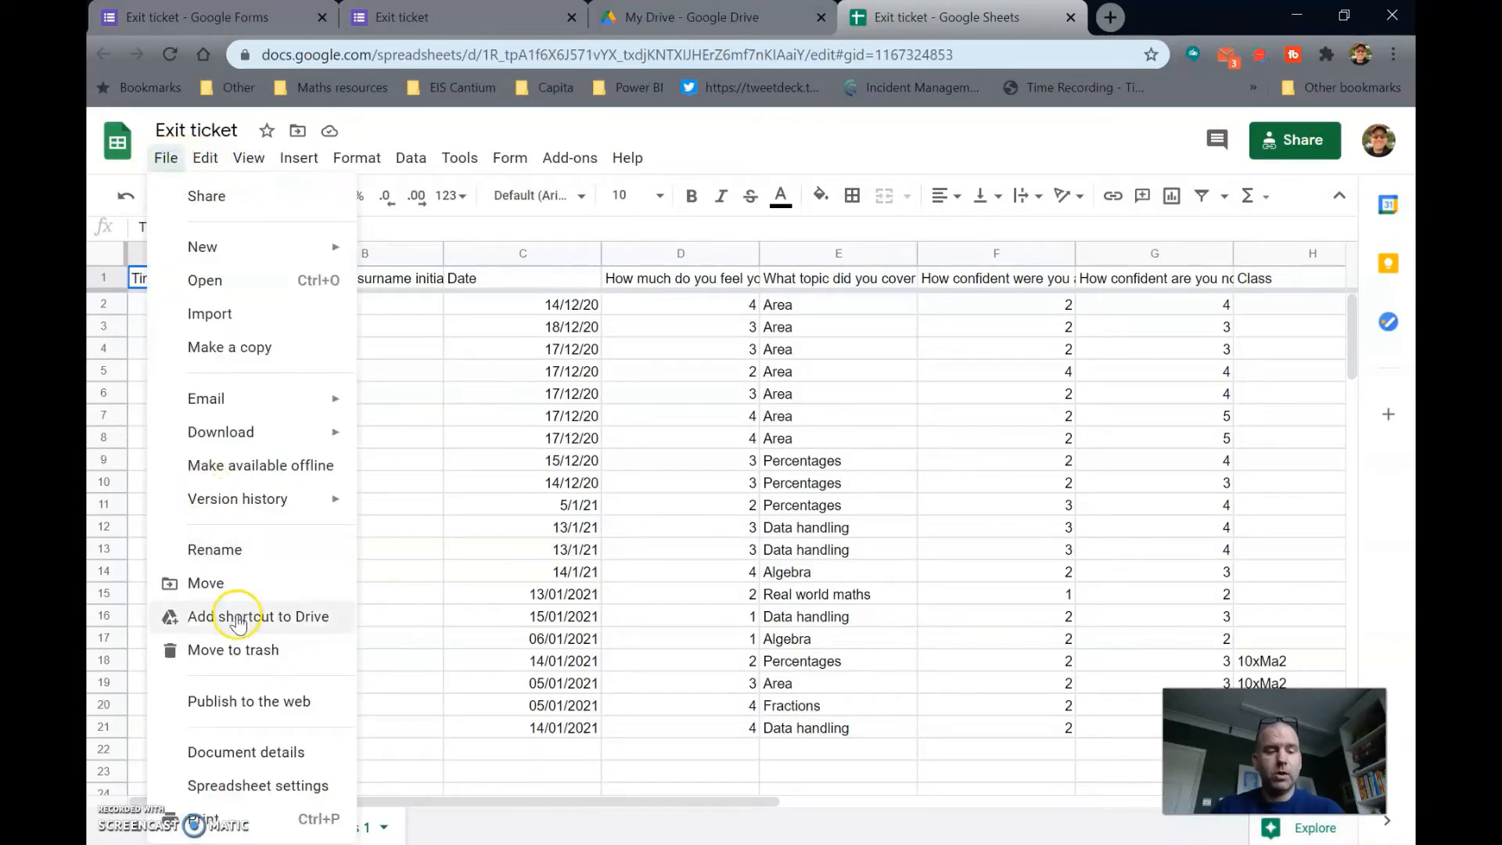
pyautogui.click(251, 702)
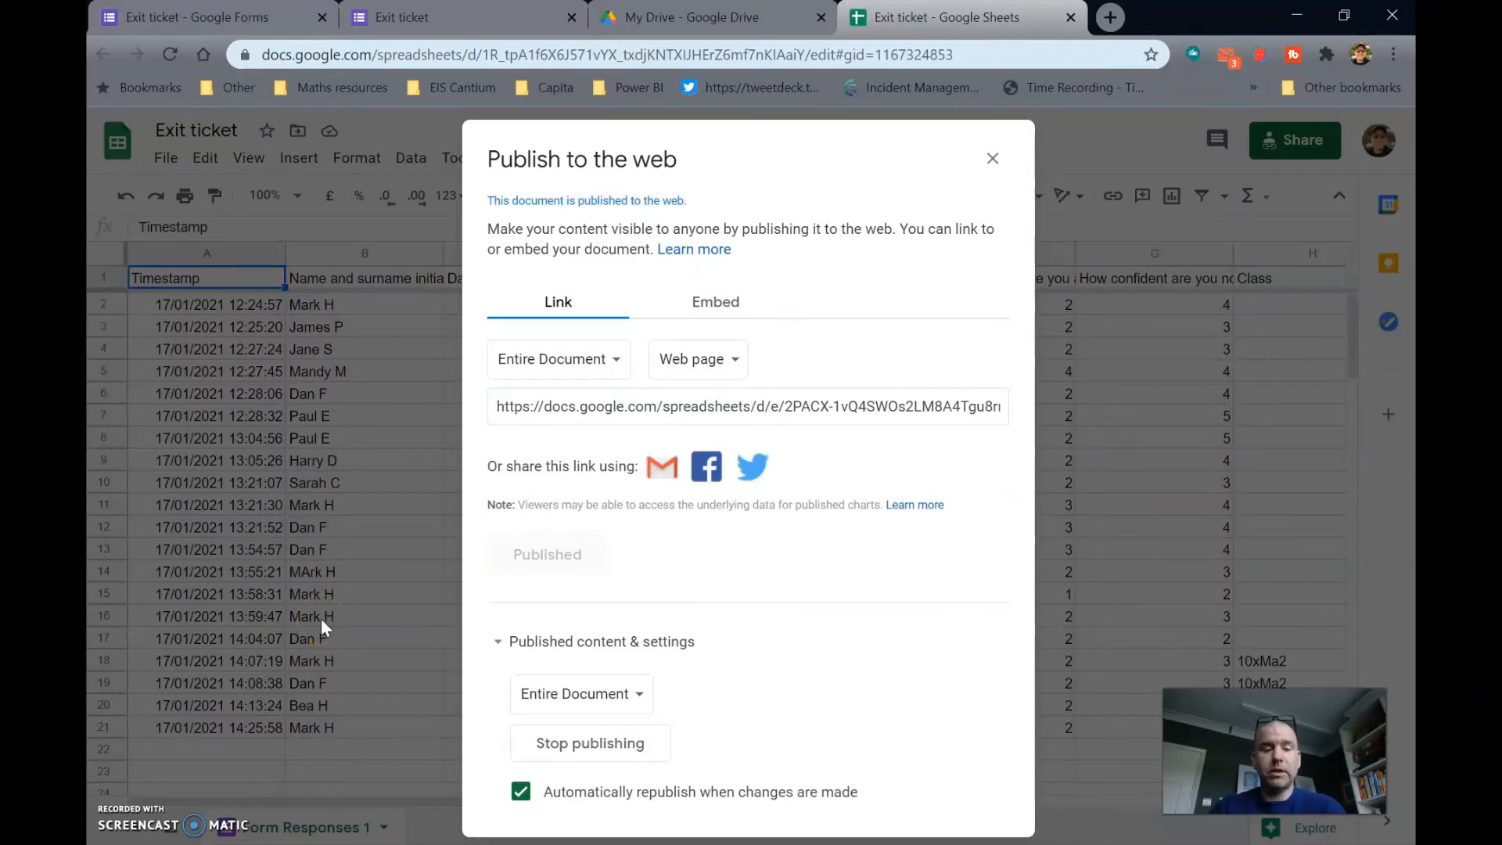
pyautogui.click(549, 410)
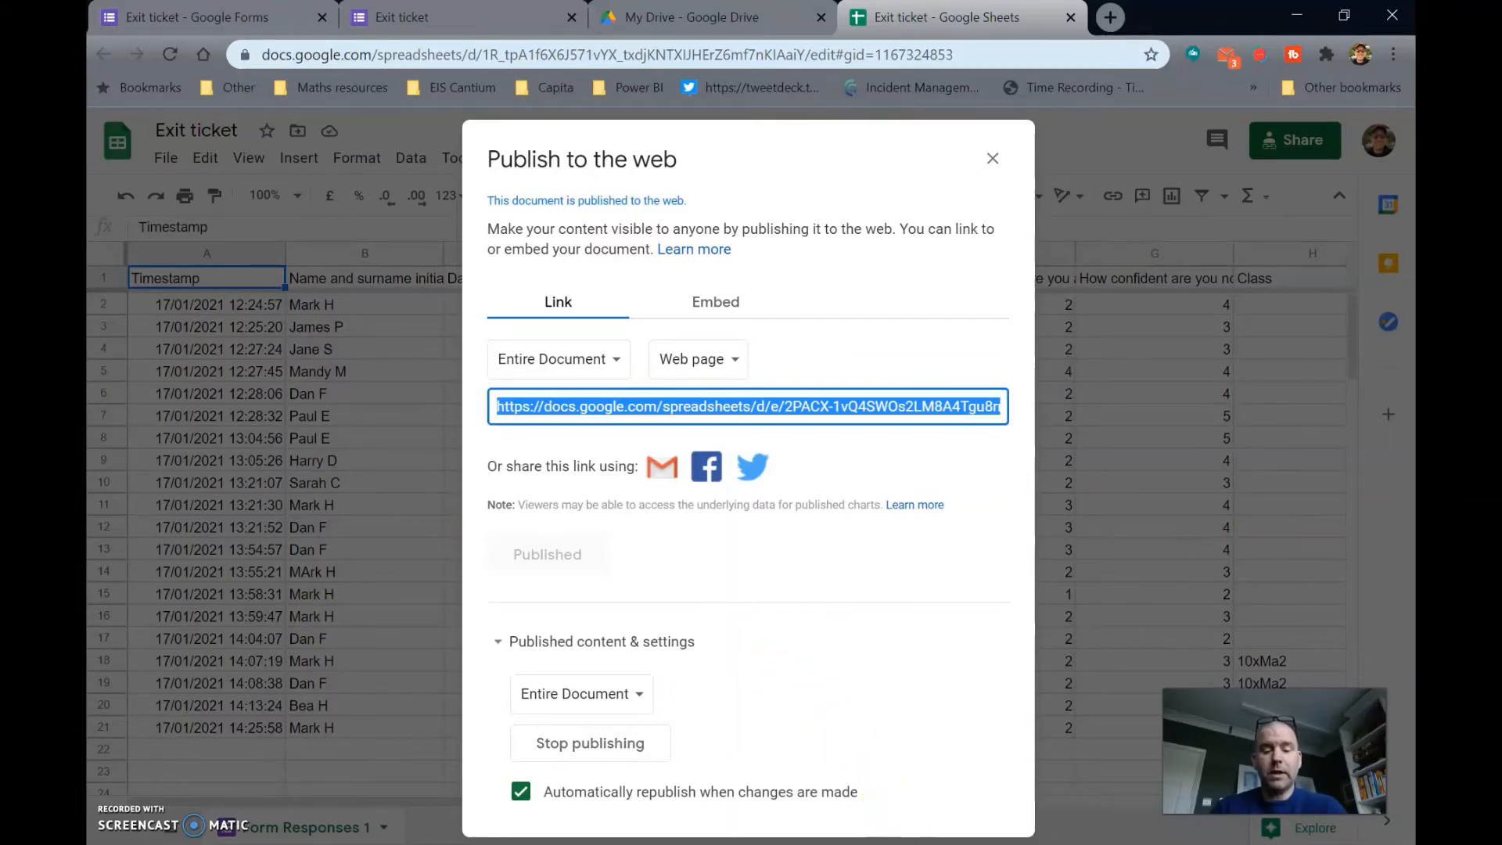
# Step: Switch to the Exit ticket report in Power BI Desktop and view the From Web data import dialog without importing anything
pyautogui.click(927, 843)
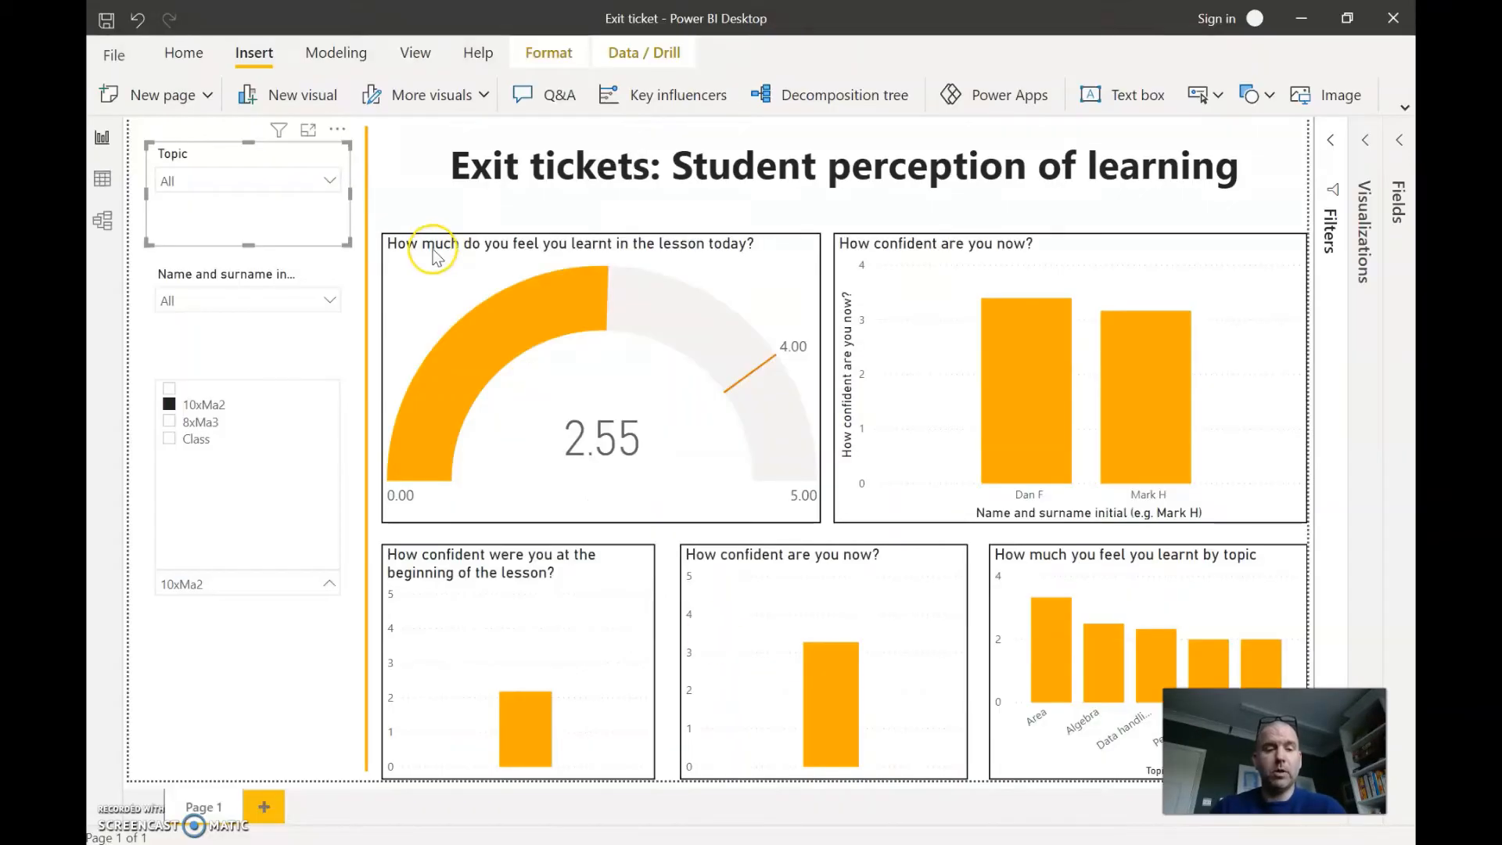
pyautogui.click(117, 55)
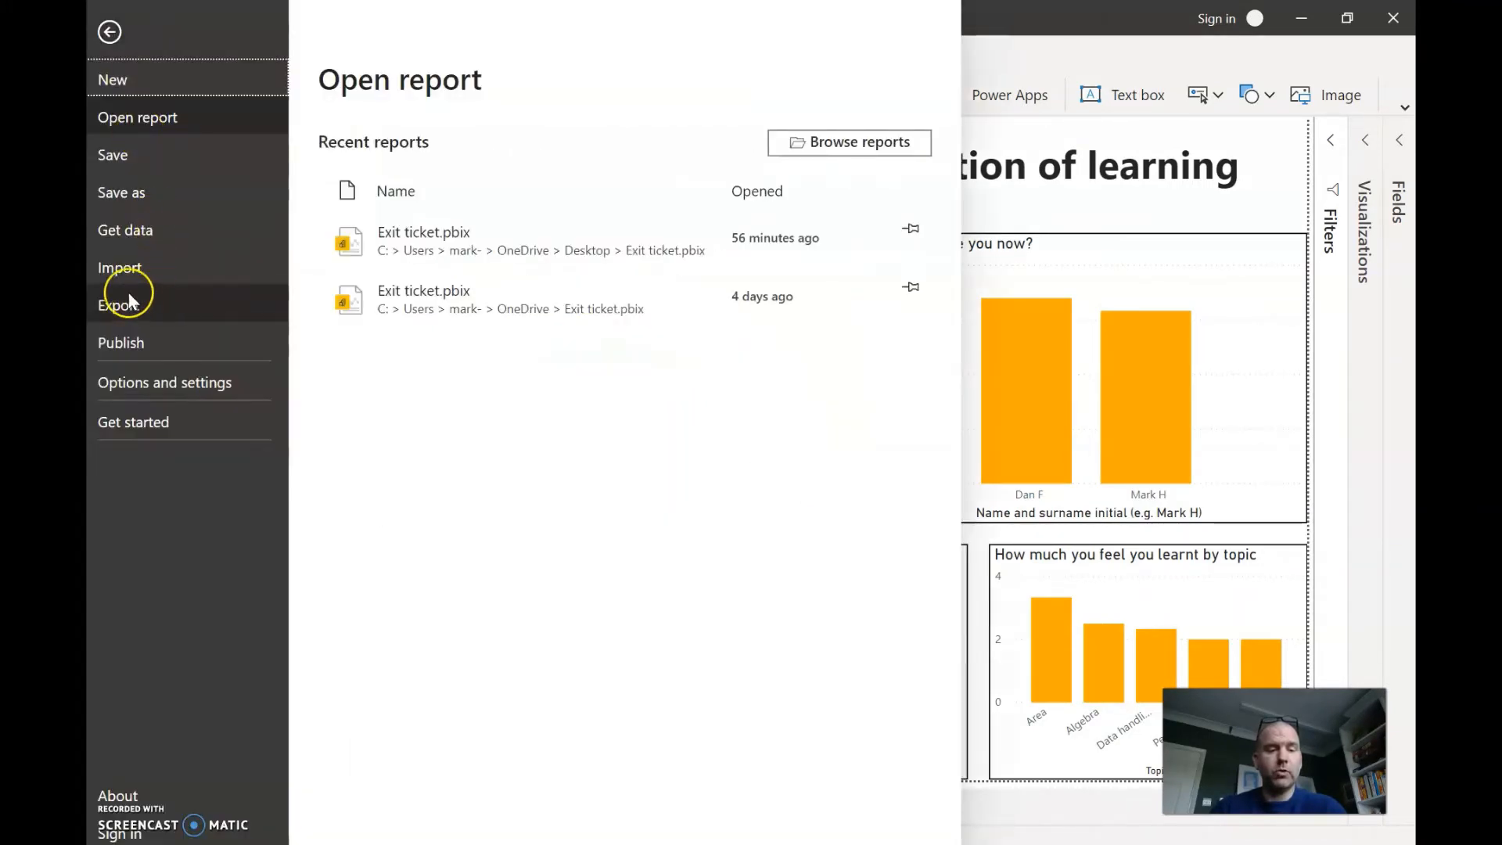
pyautogui.click(132, 230)
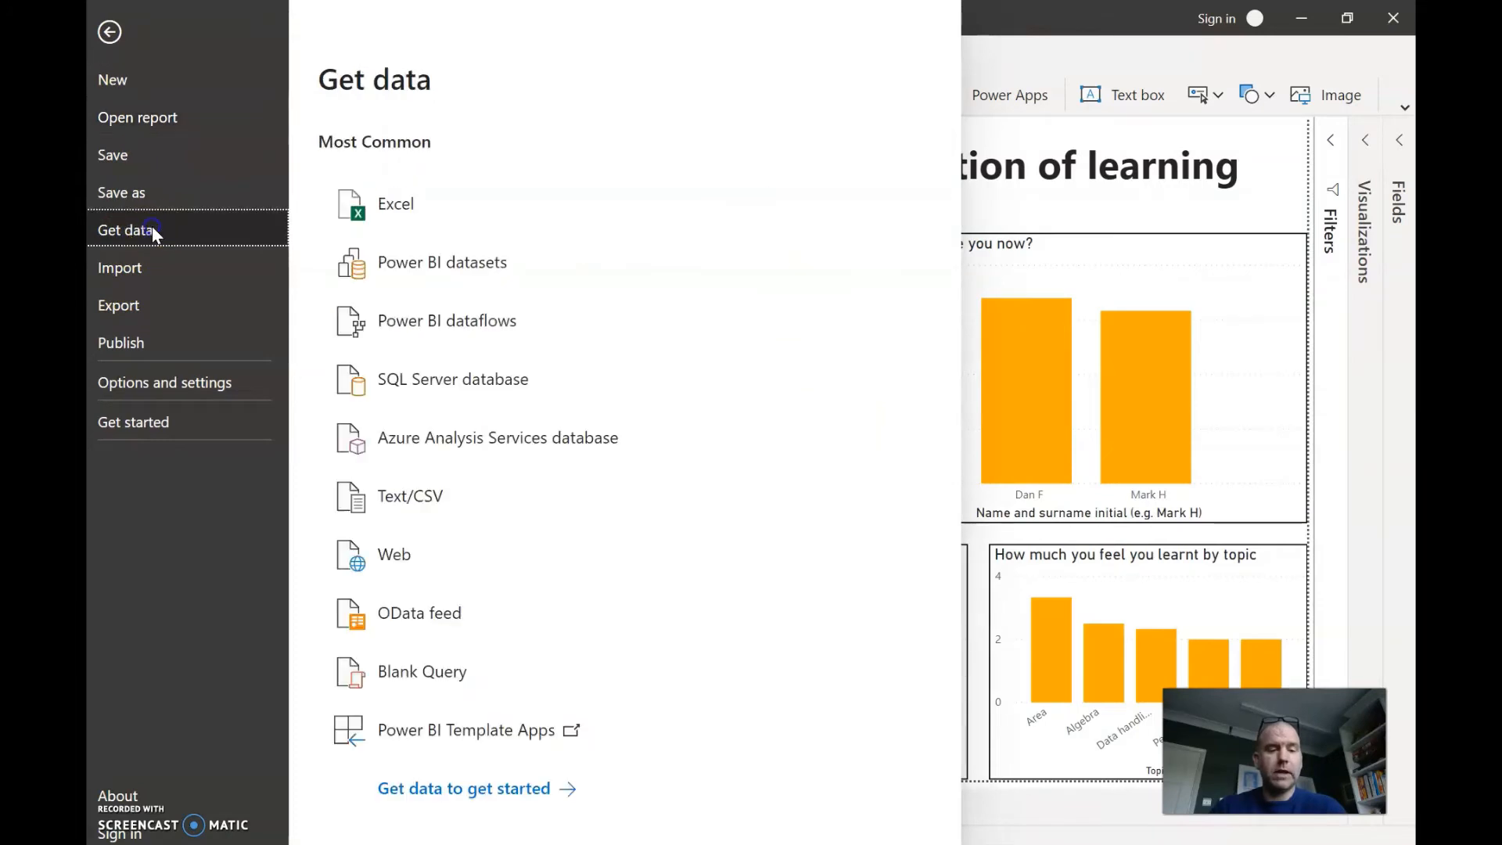
pyautogui.click(414, 552)
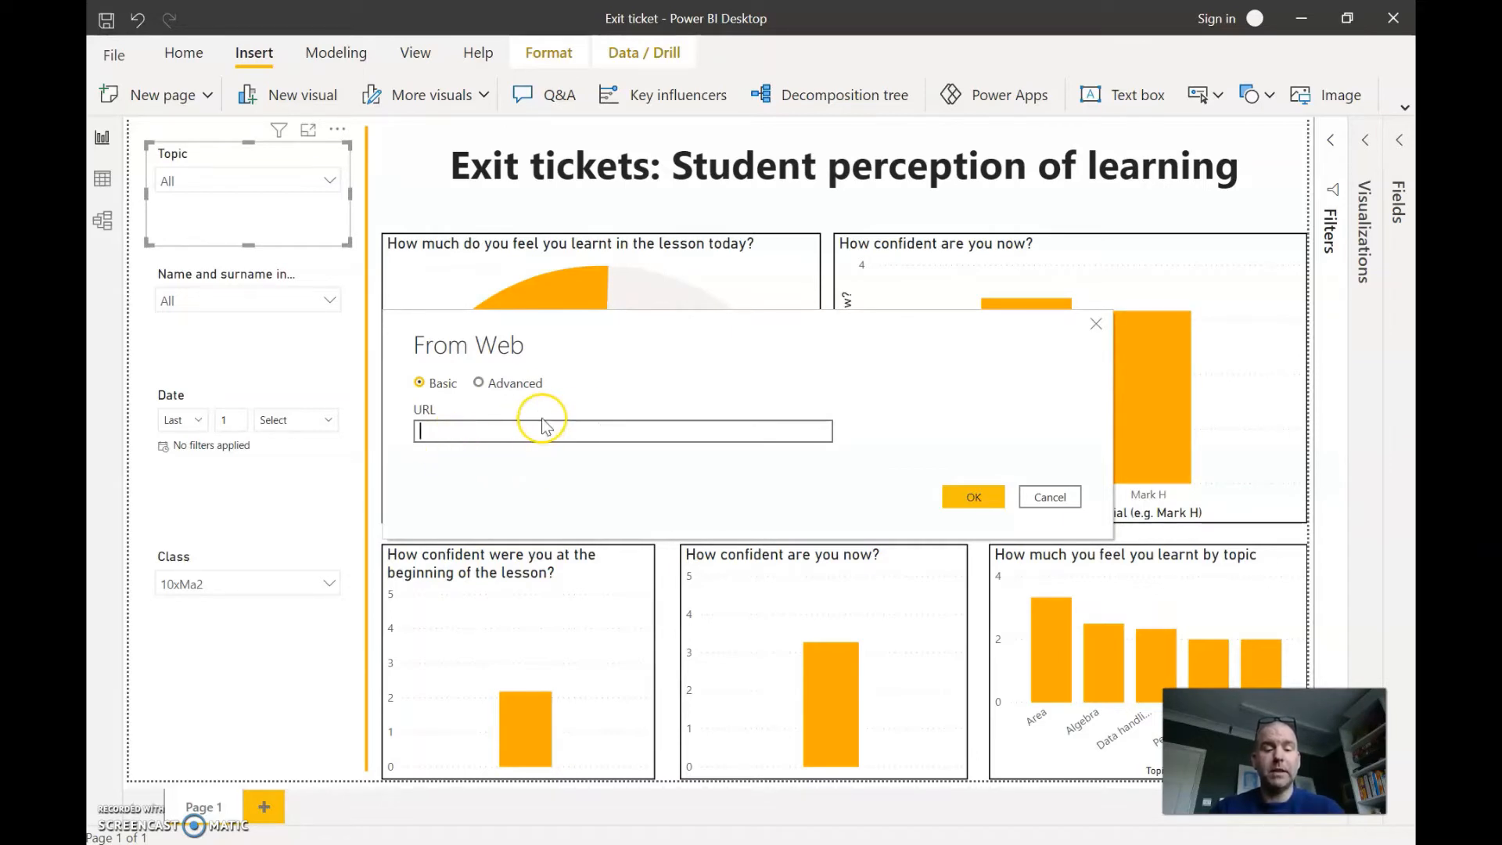
pyautogui.click(1048, 498)
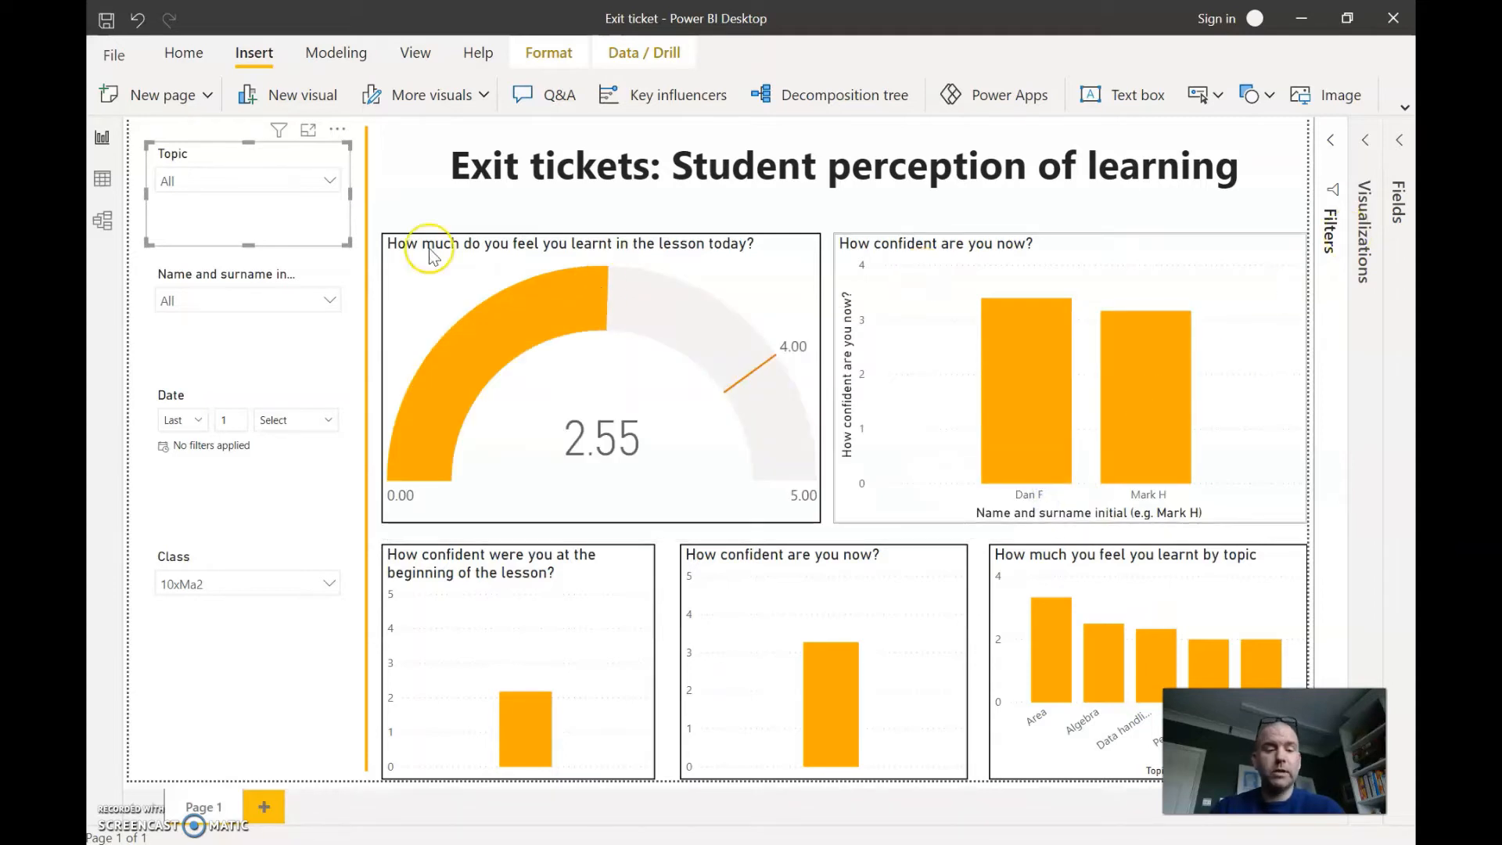
# Step: Examine the imported response rows in Table 1 (2) and return to the report
pyautogui.click(102, 182)
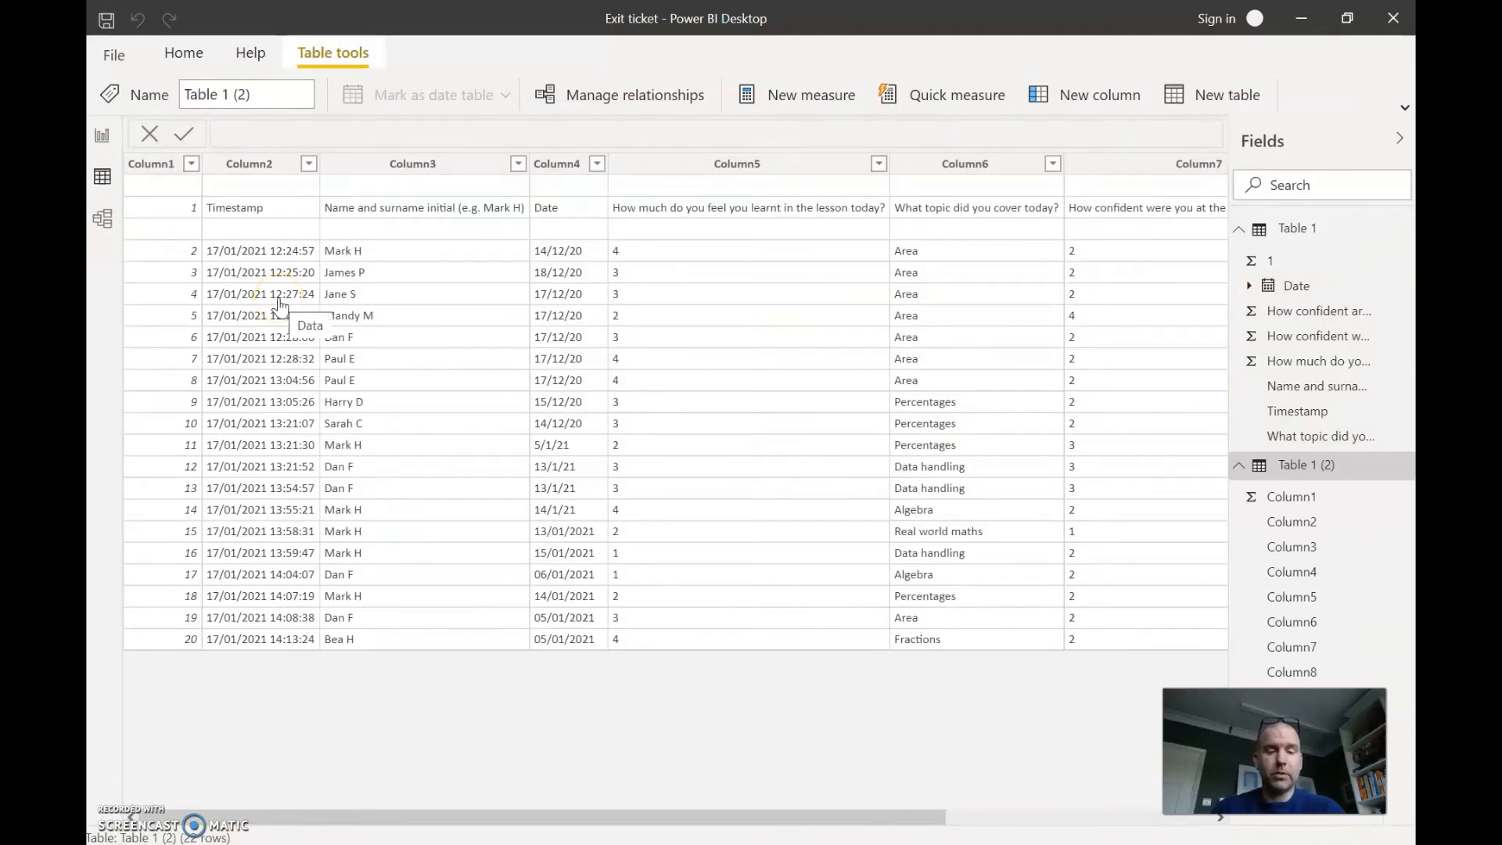
pyautogui.click(622, 339)
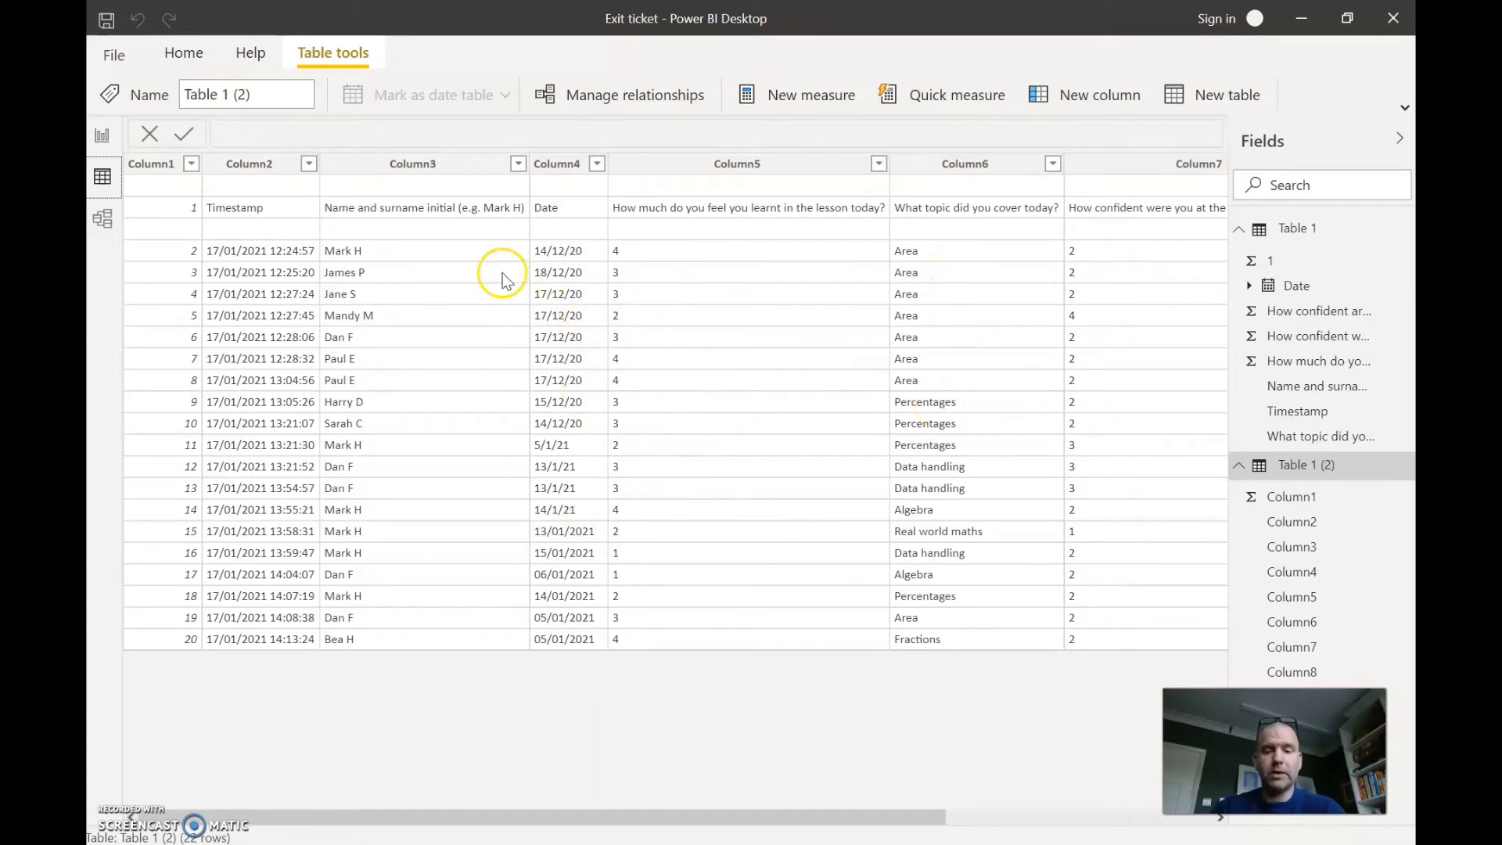
pyautogui.click(102, 139)
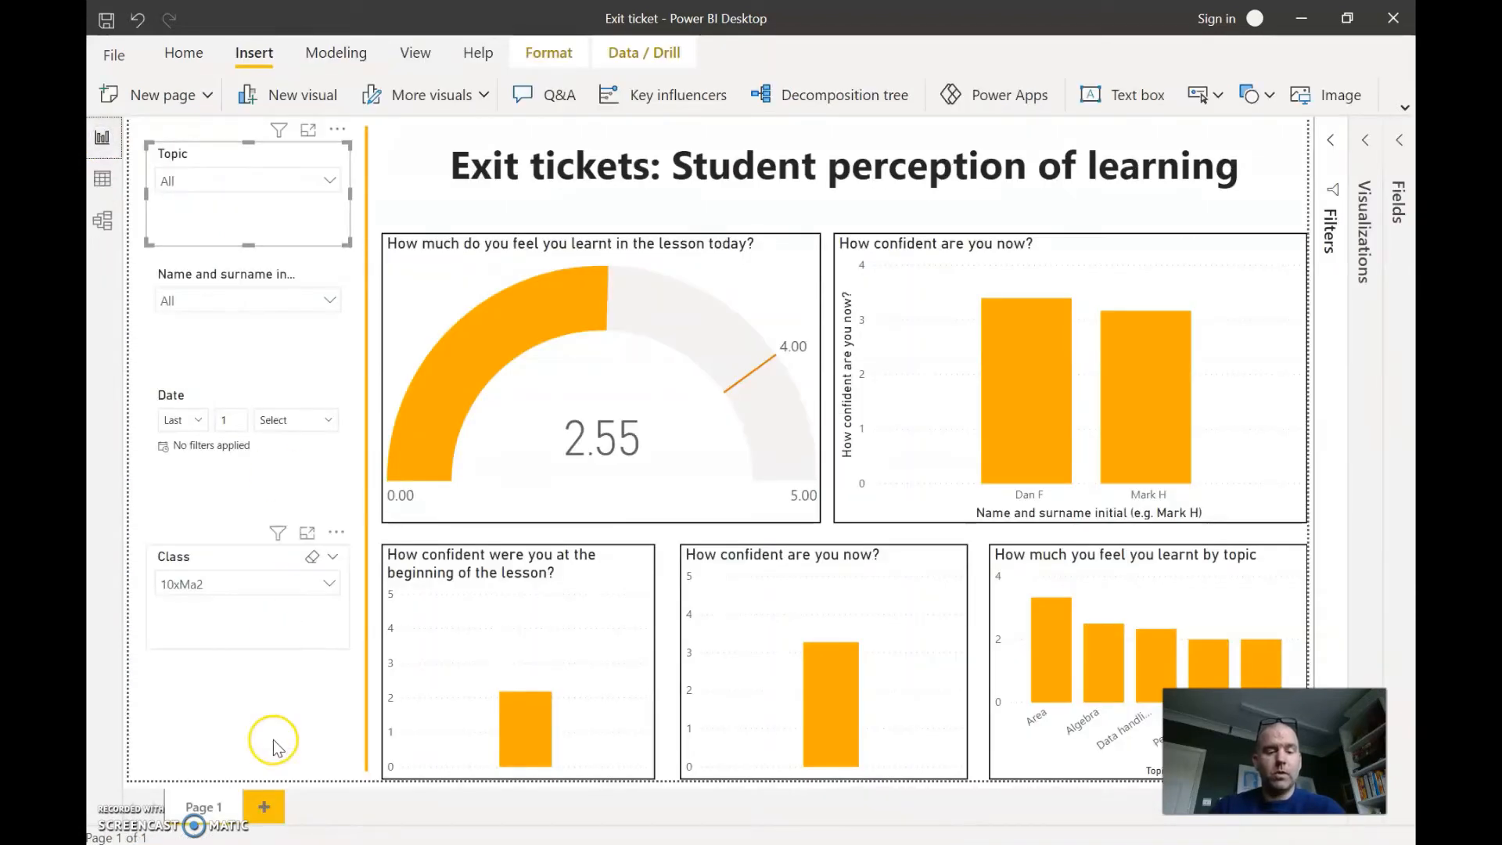
# Step: Add a new blank page to the report and insert an empty slicer on it
pyautogui.click(263, 807)
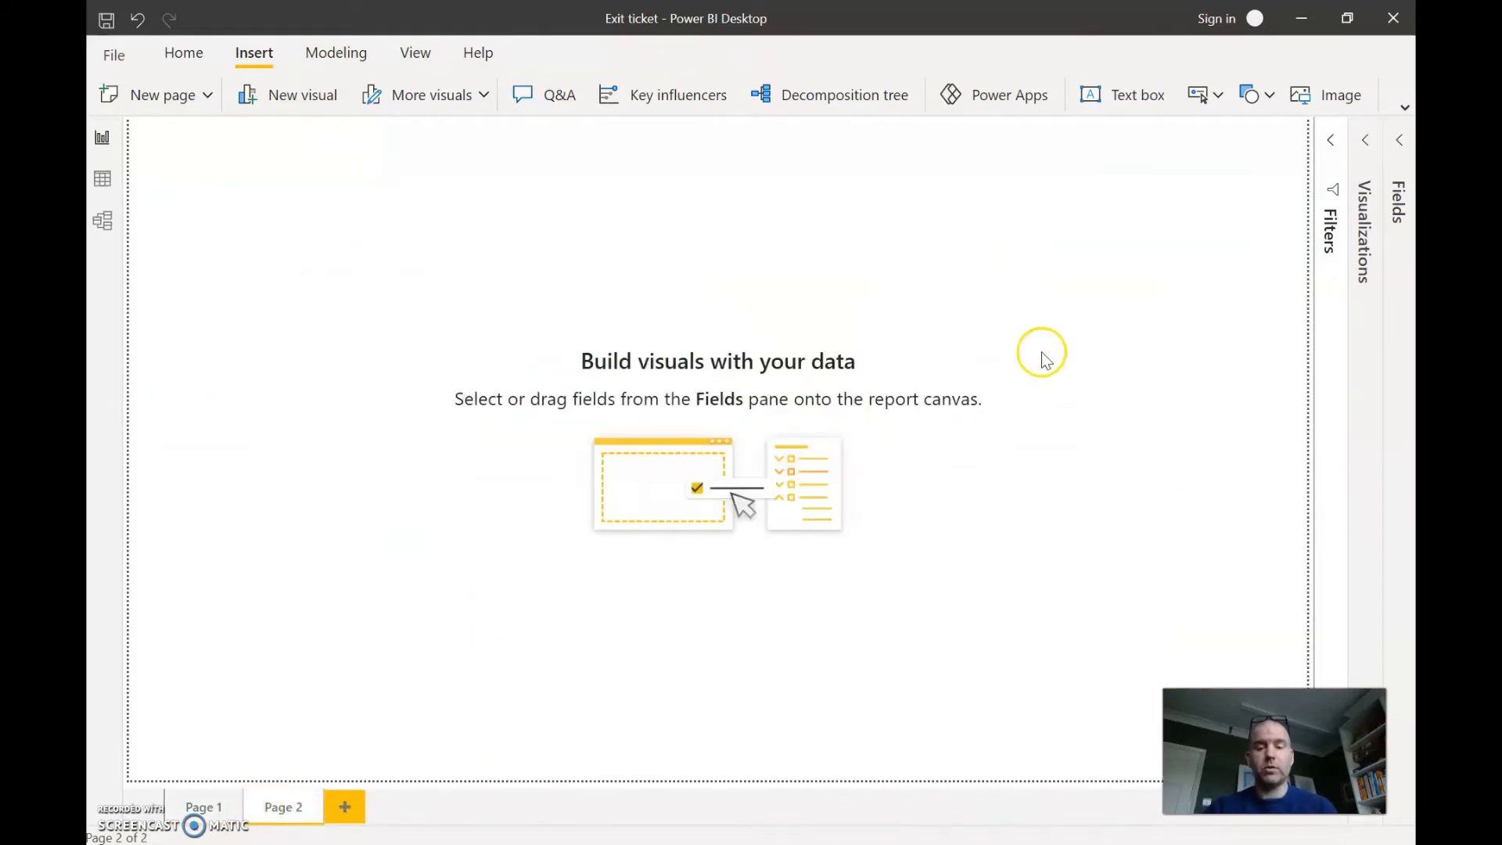
pyautogui.click(1328, 146)
pyautogui.click(1371, 147)
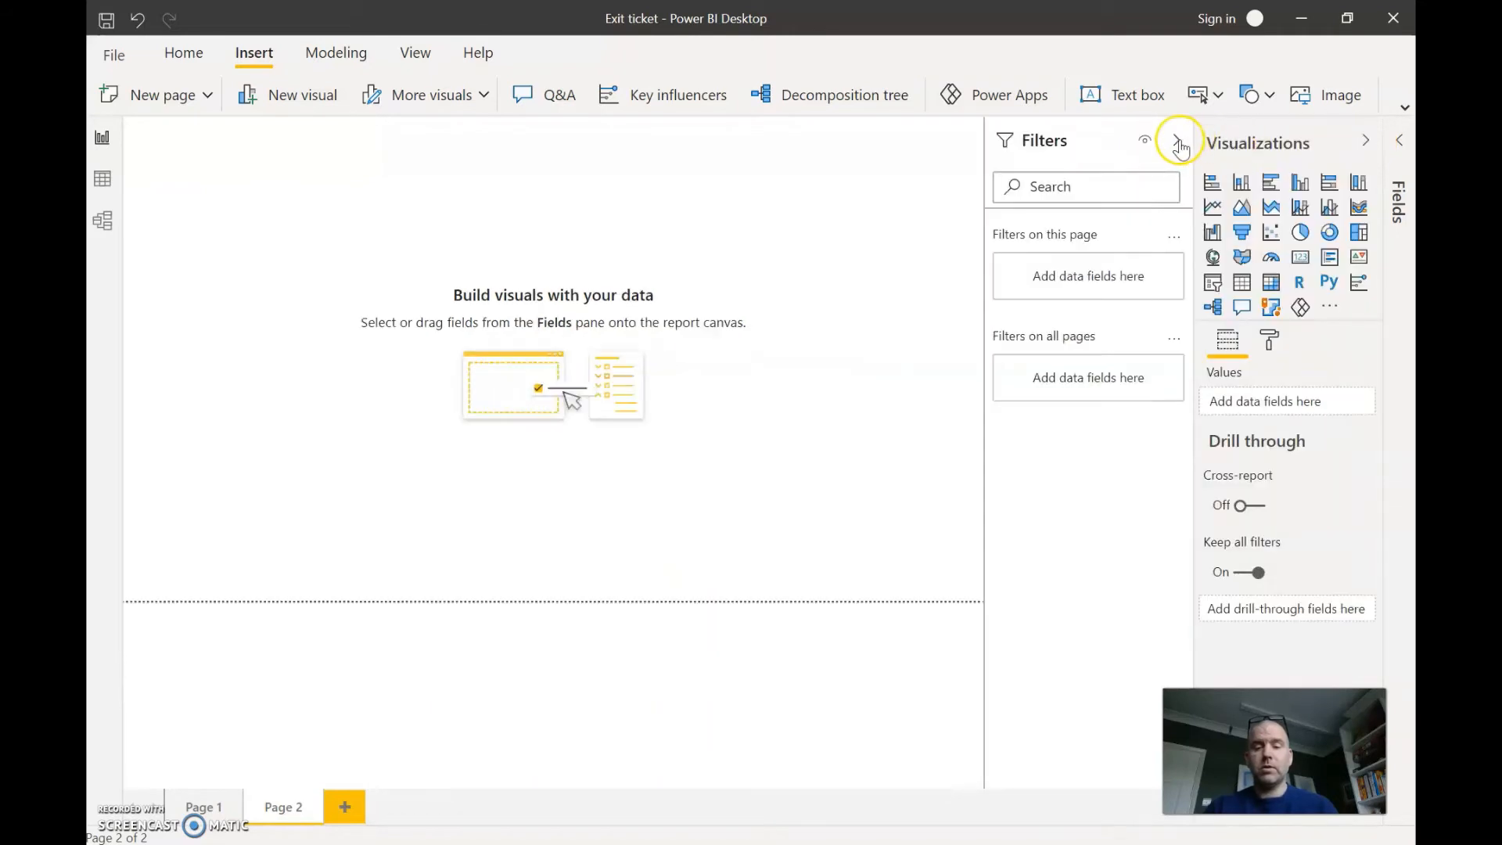
pyautogui.click(1173, 142)
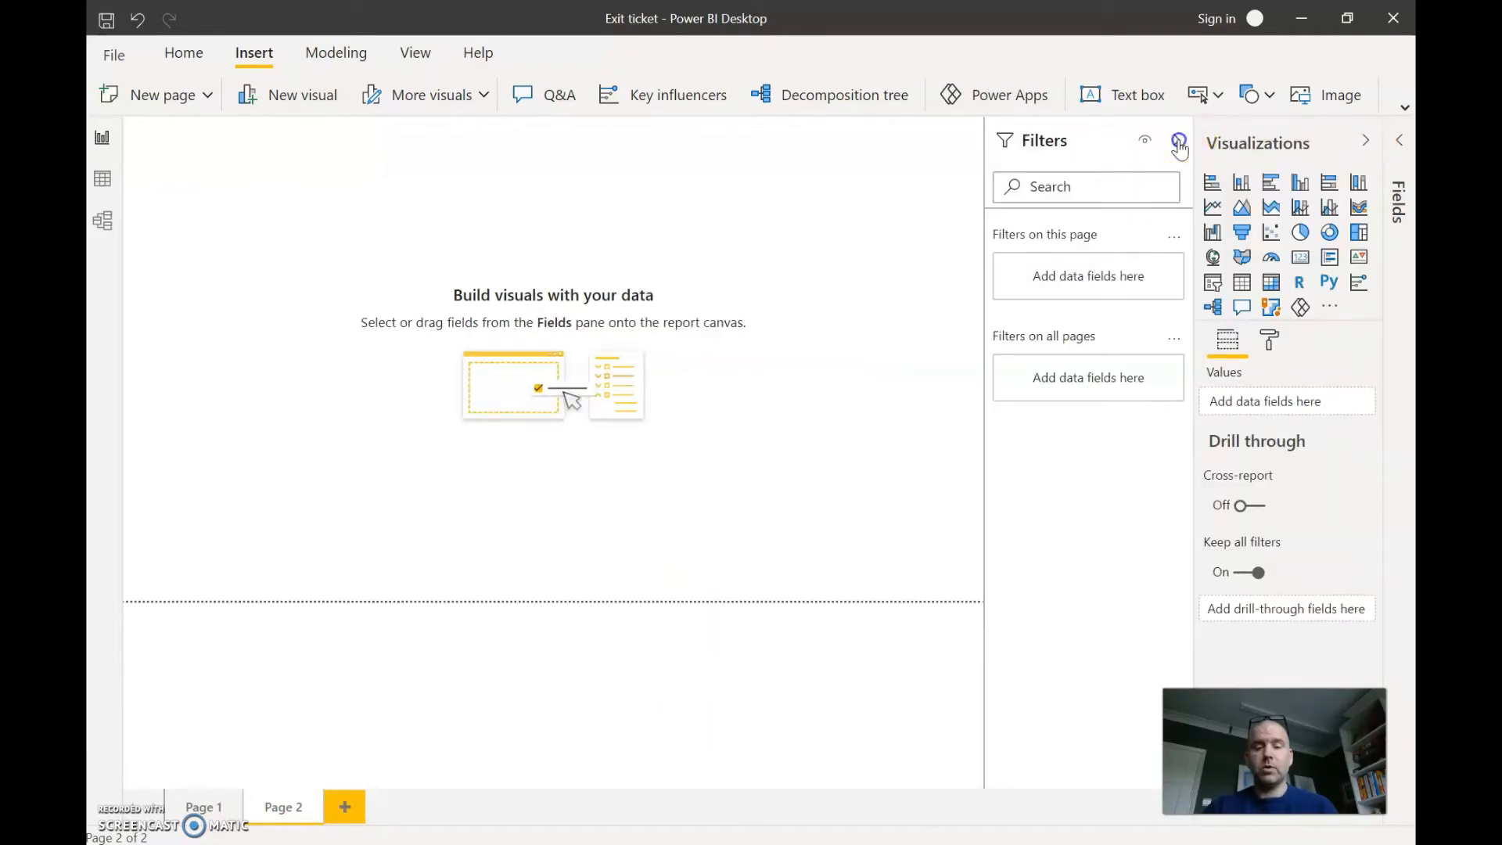
pyautogui.click(1213, 286)
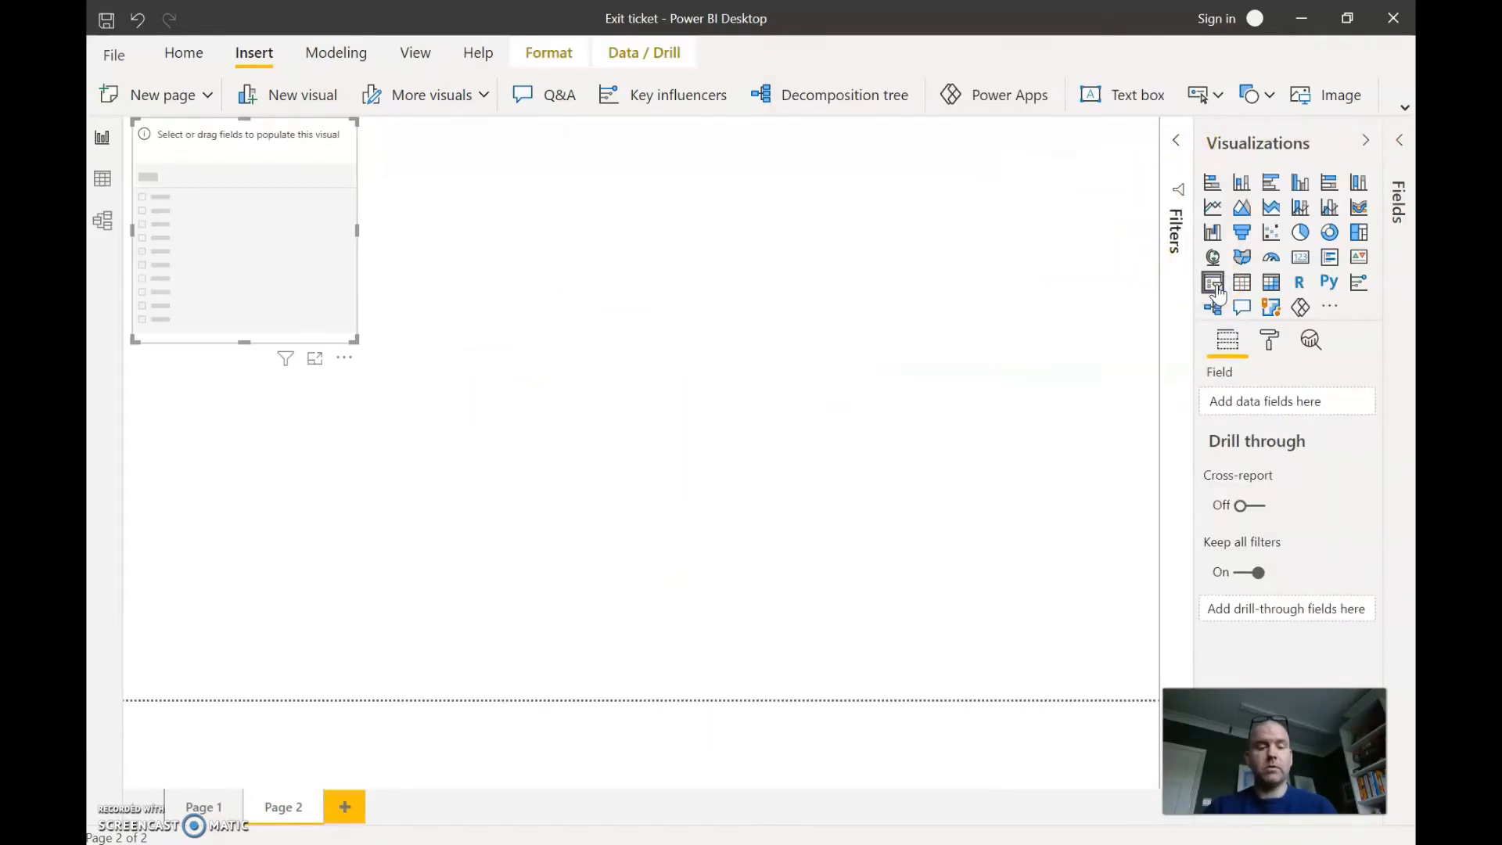
# Step: Populate the slicer with the "What topic did you cover today?" field from Table 1
pyautogui.click(1400, 138)
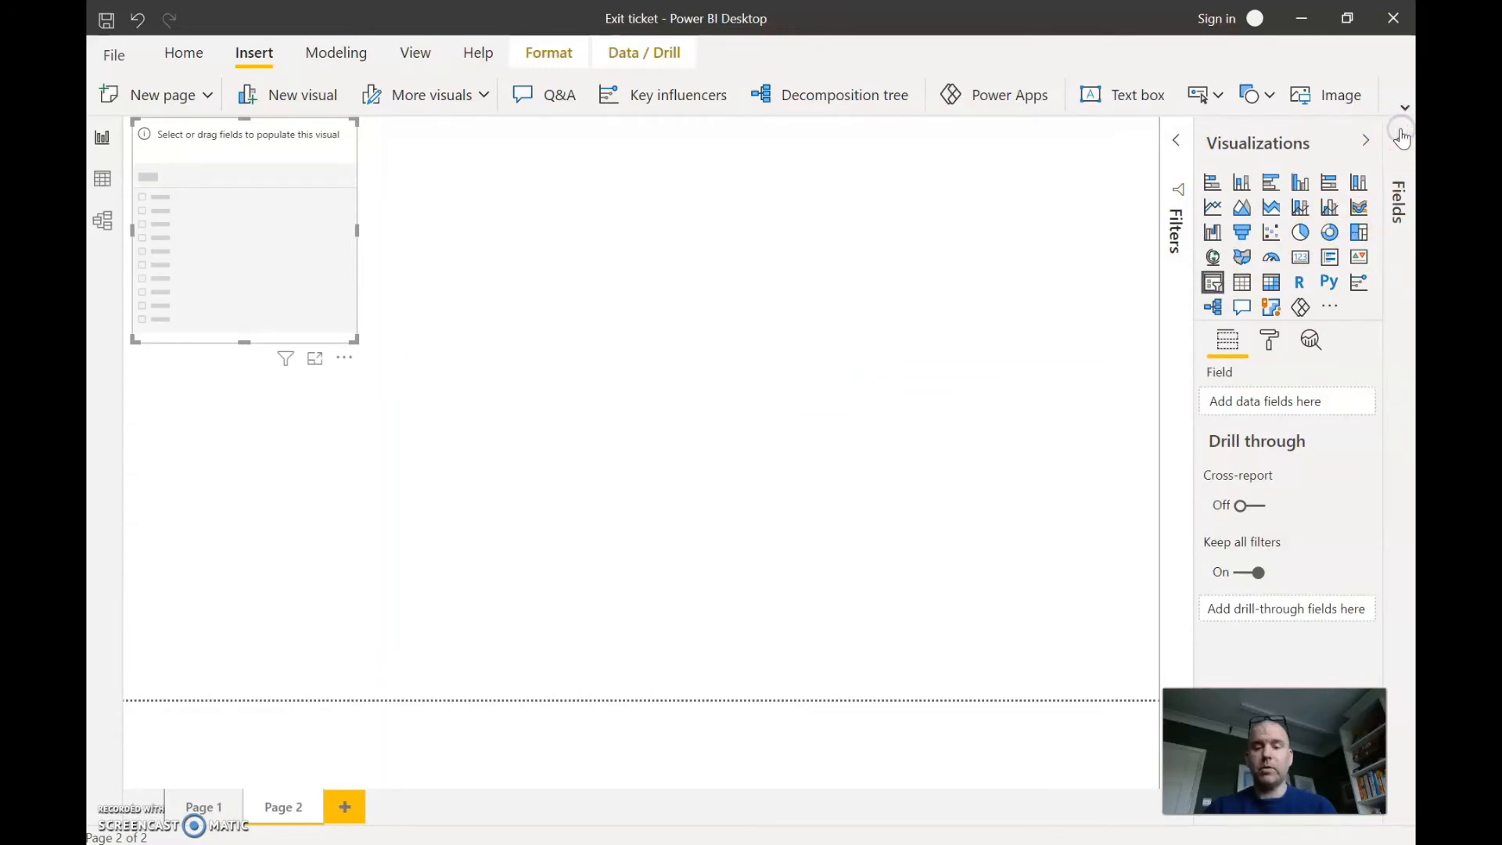
pyautogui.click(1252, 193)
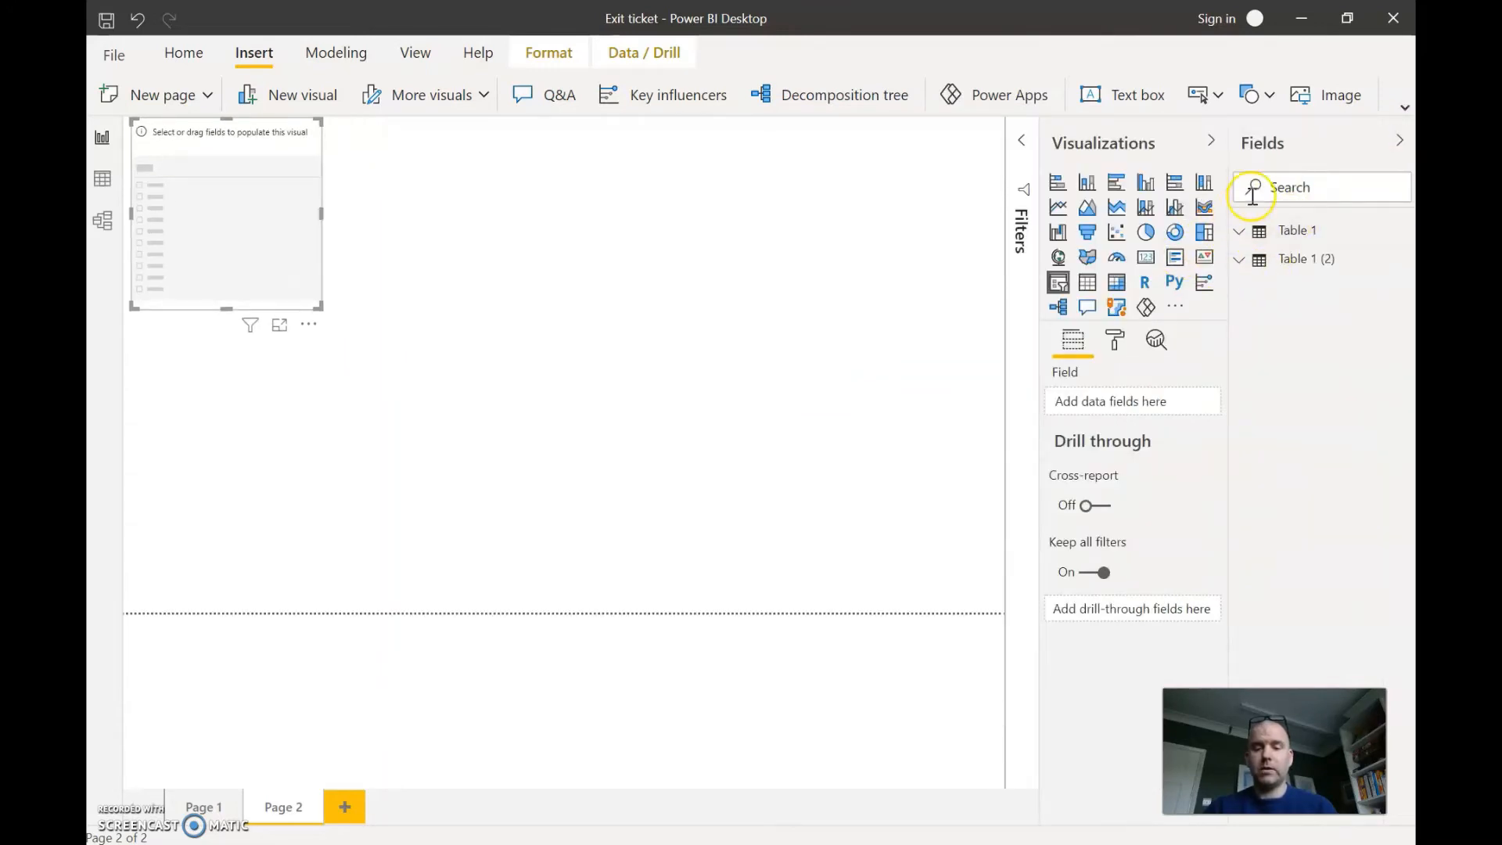
pyautogui.click(1242, 230)
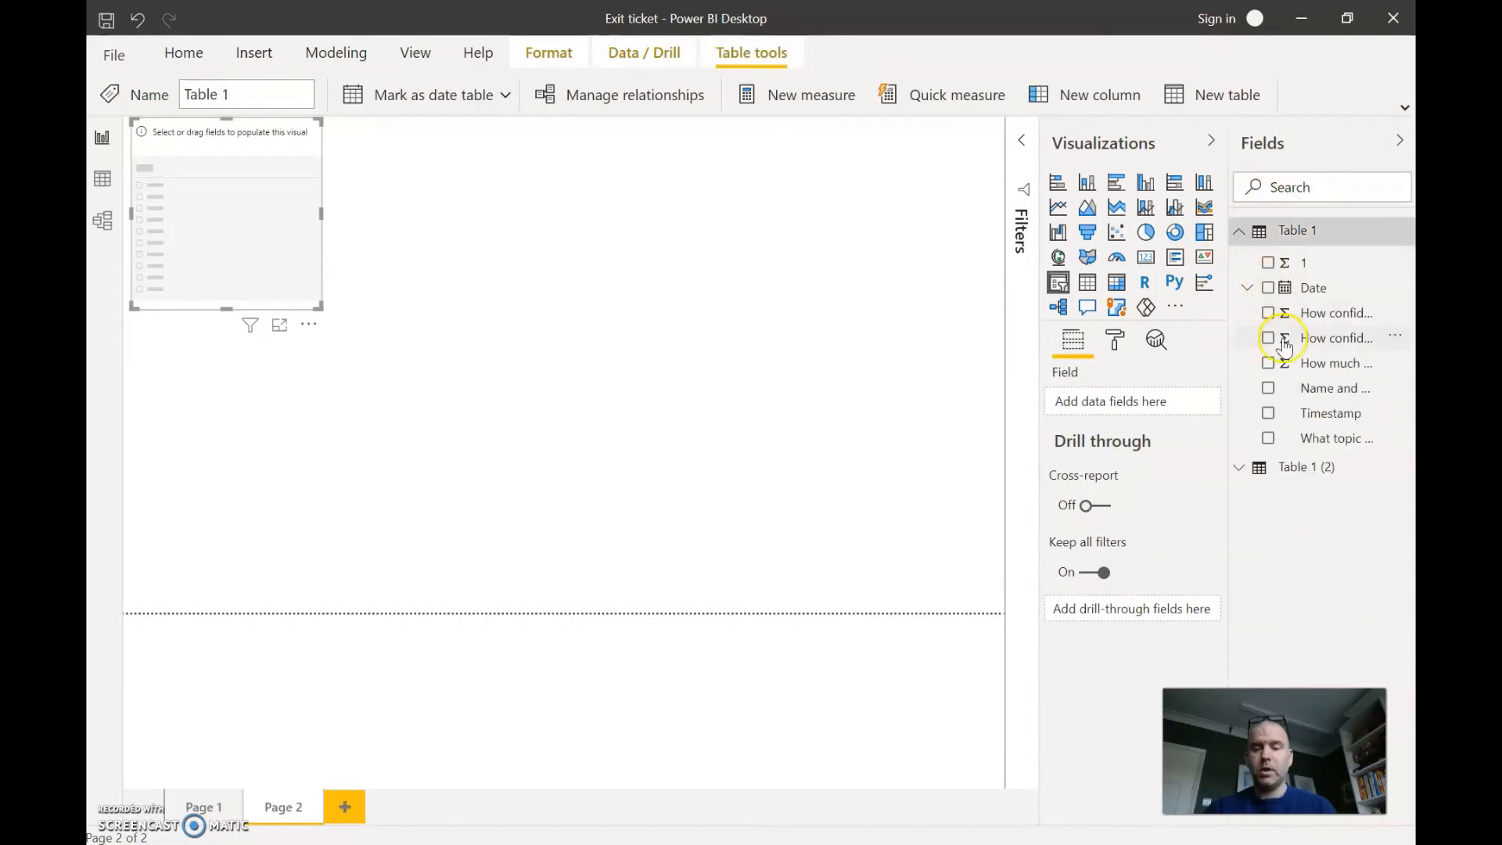
pyautogui.click(1267, 439)
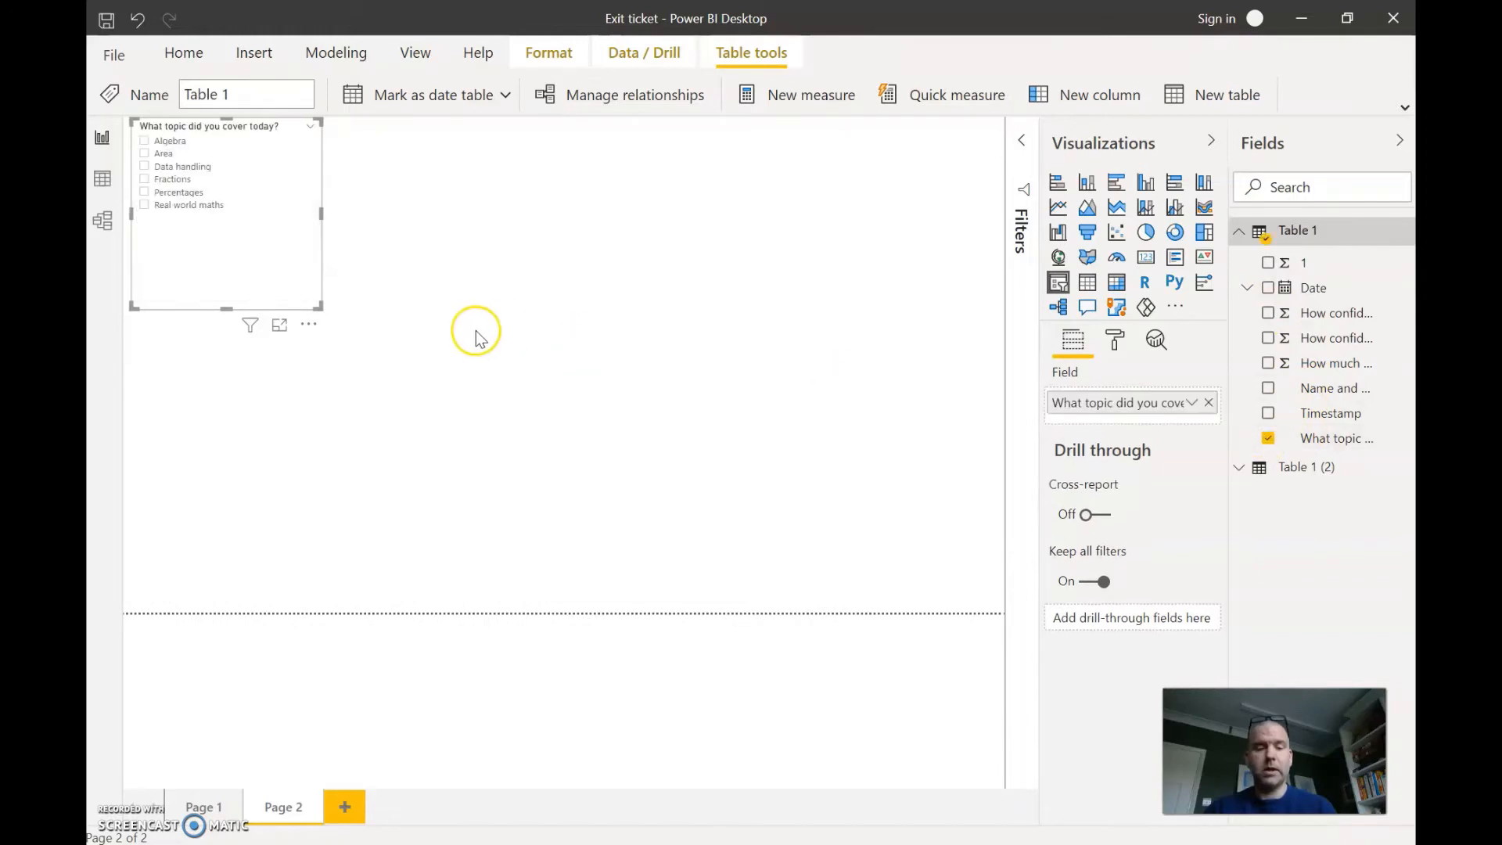
# Step: Shorten the topic slicer to fit its options, keep it in List style and deselect it
pyautogui.click(318, 307)
pyautogui.moveTo(330, 275); pyautogui.dragTo(322, 239)
pyautogui.click(311, 126)
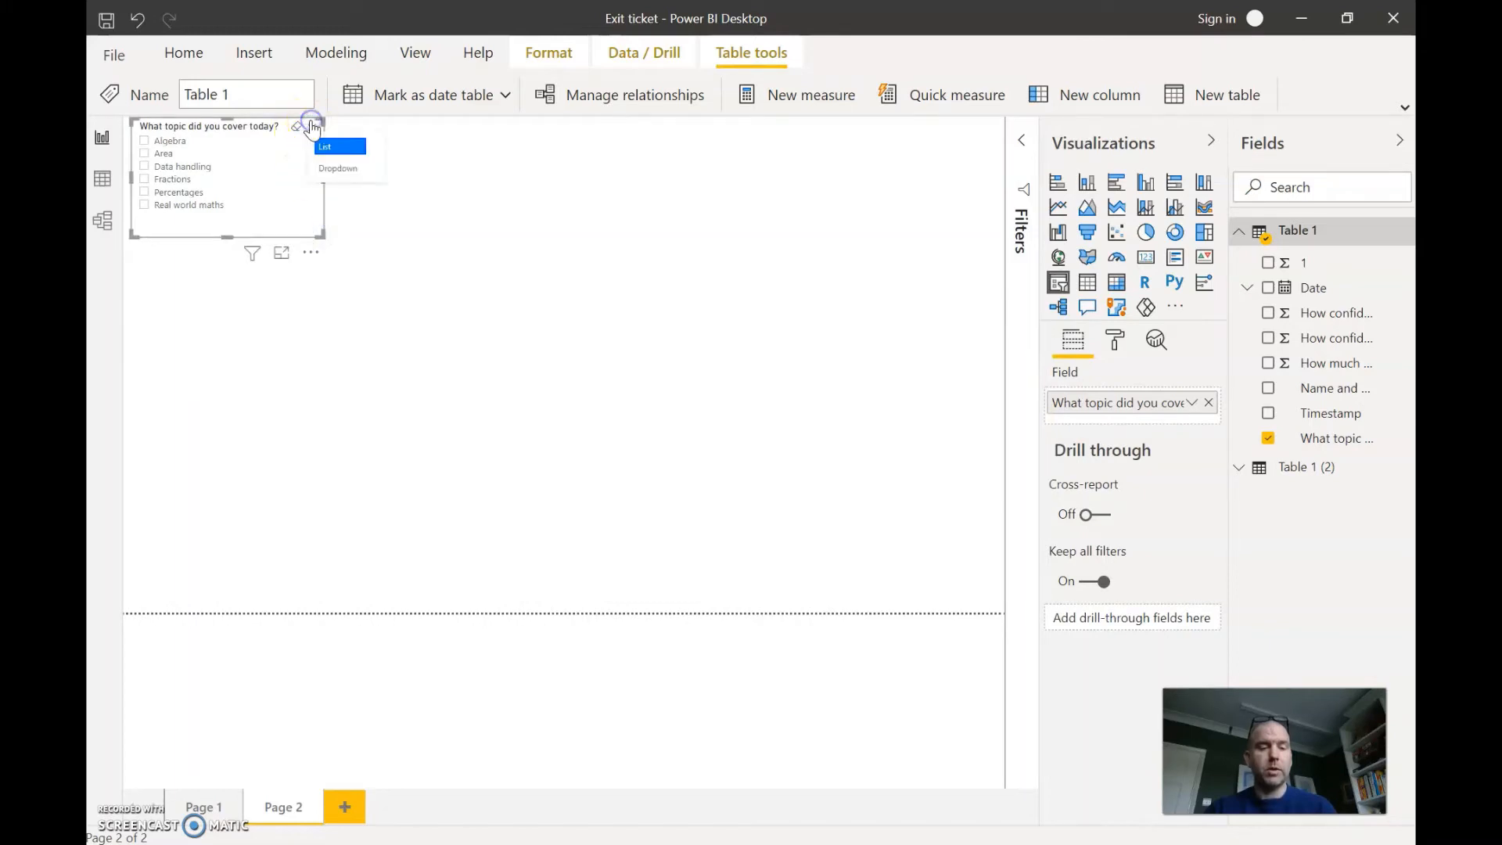
pyautogui.click(311, 126)
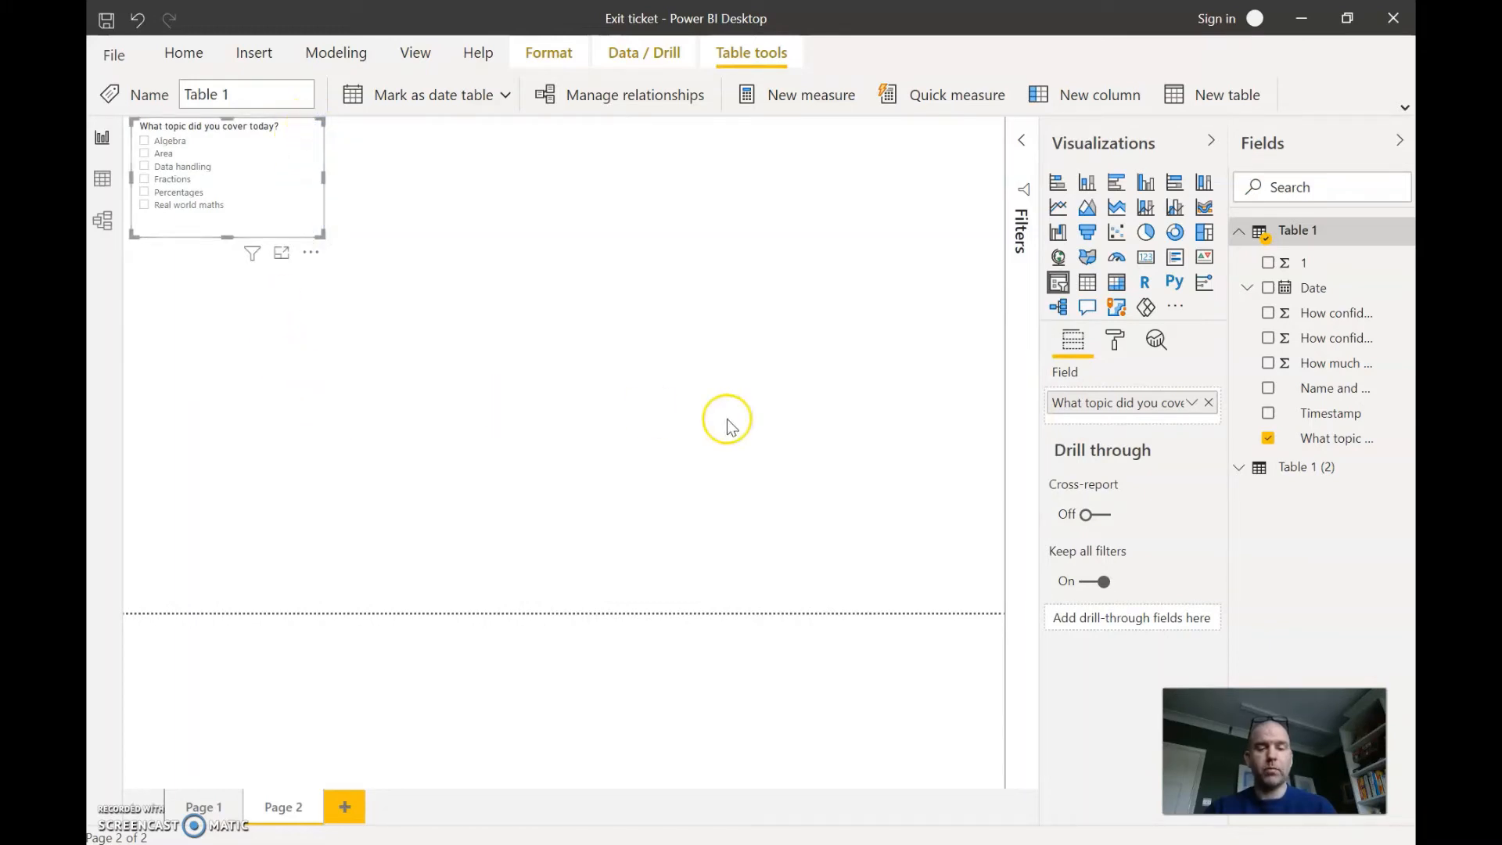
pyautogui.click(329, 396)
pyautogui.click(592, 446)
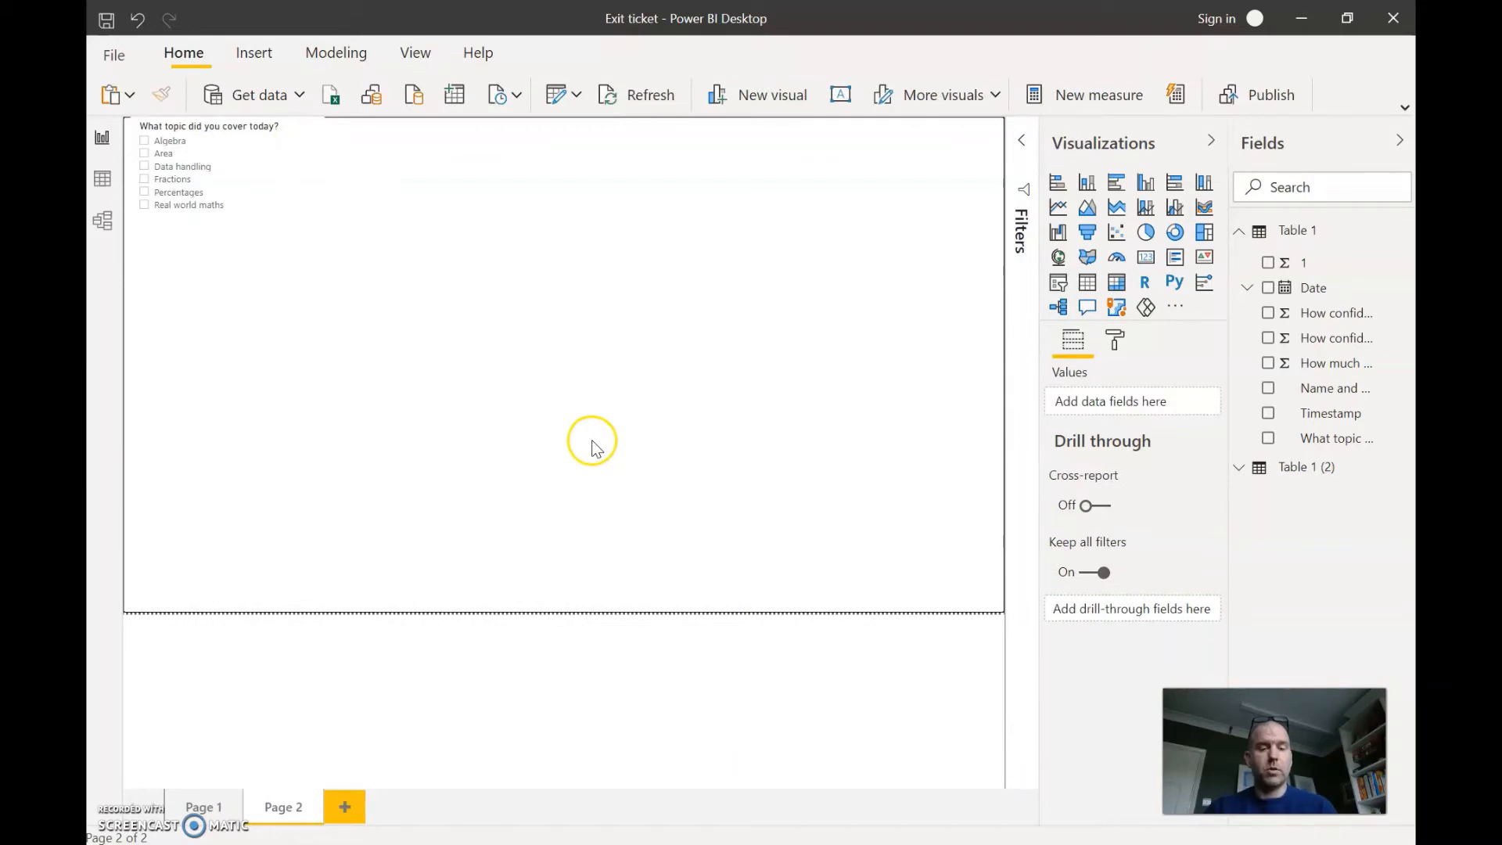
# Step: Add a Date slicer below the topic slicer, using the Date field from Table 1
pyautogui.click(1058, 282)
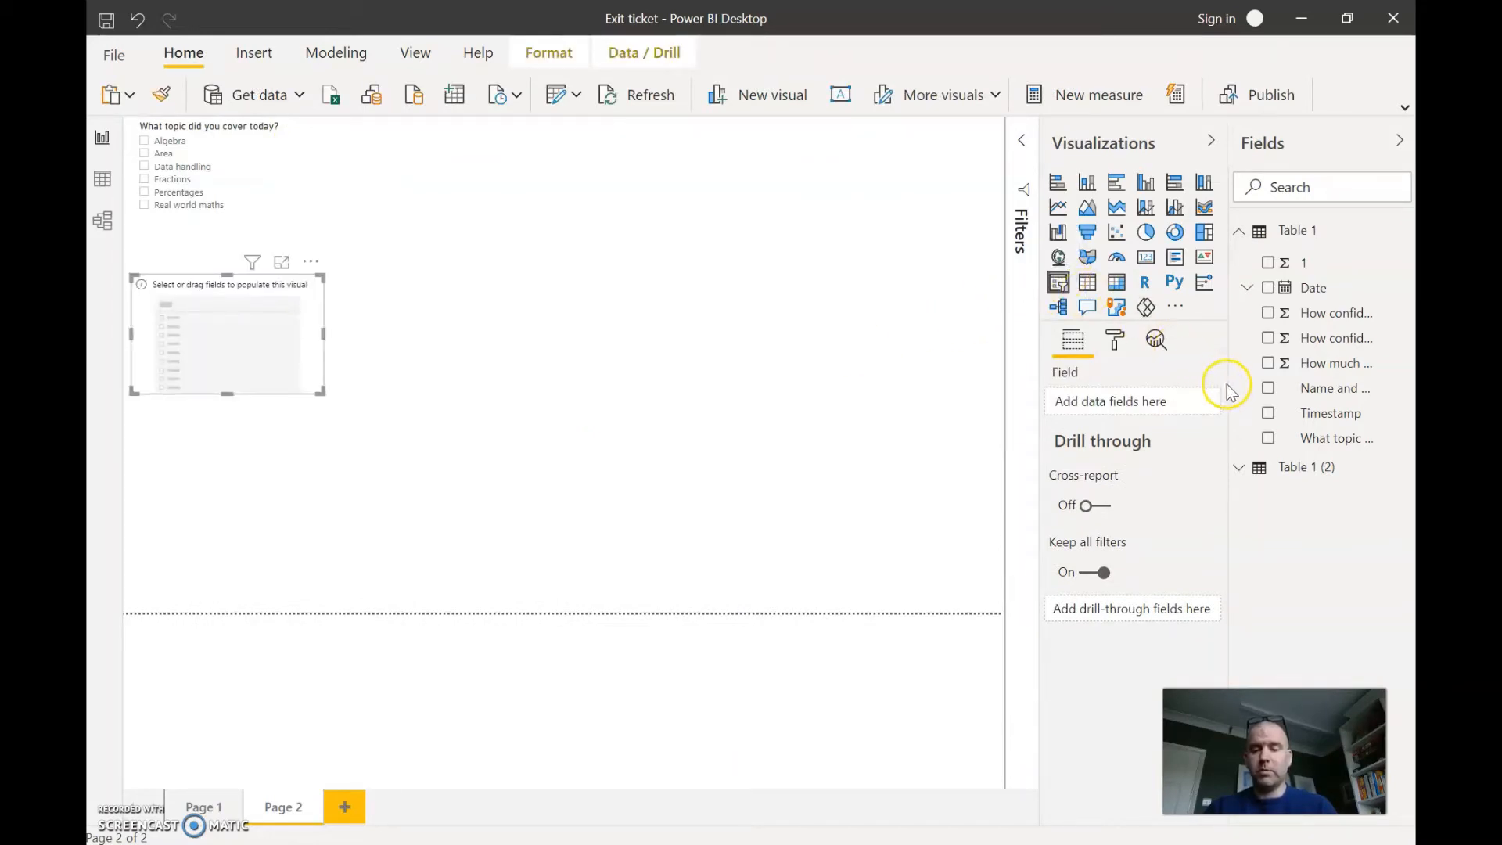
pyautogui.click(1266, 291)
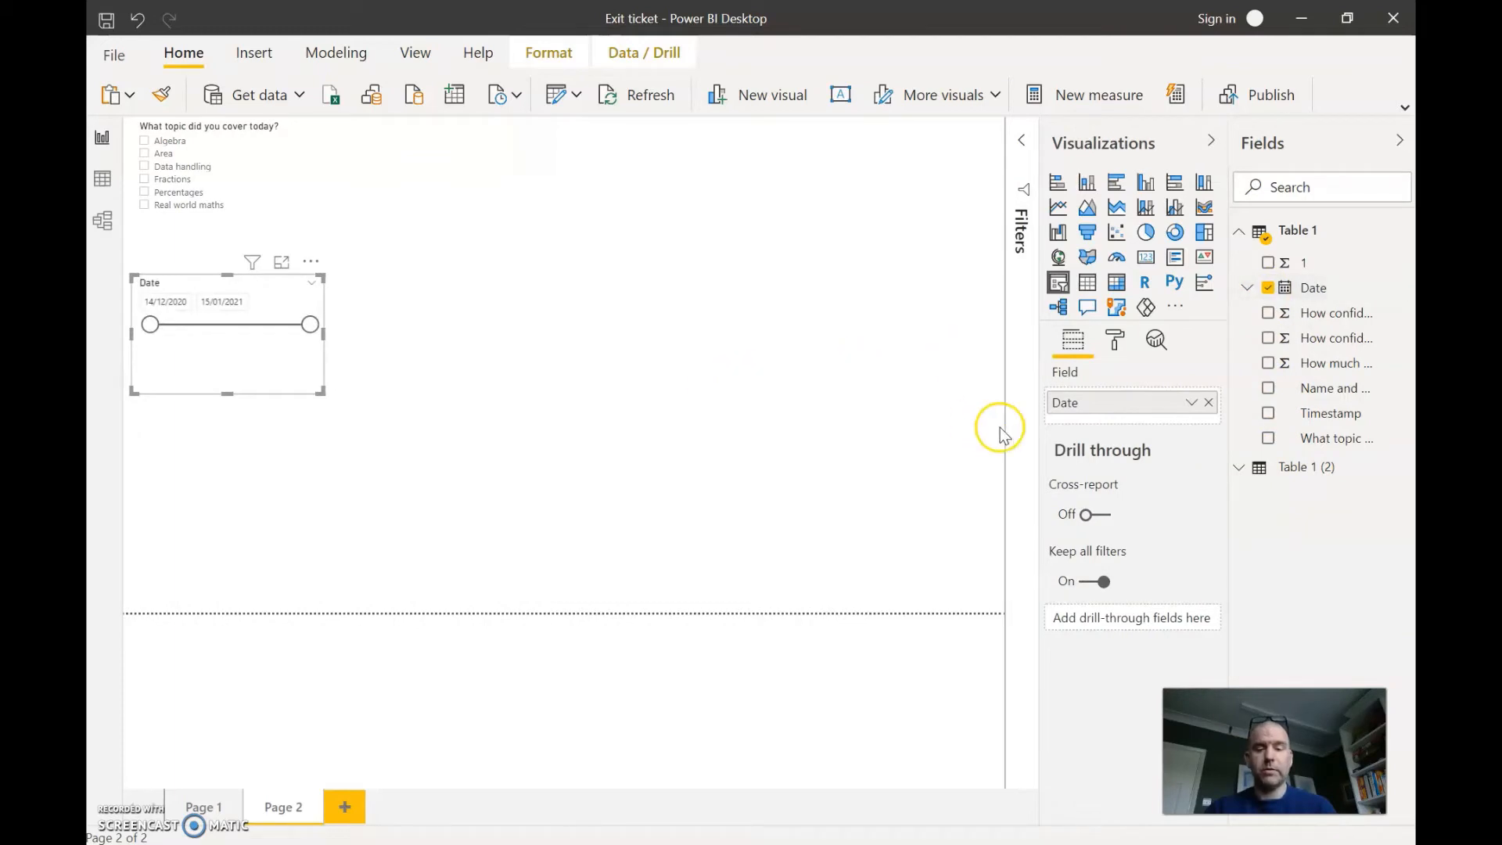
pyautogui.click(260, 462)
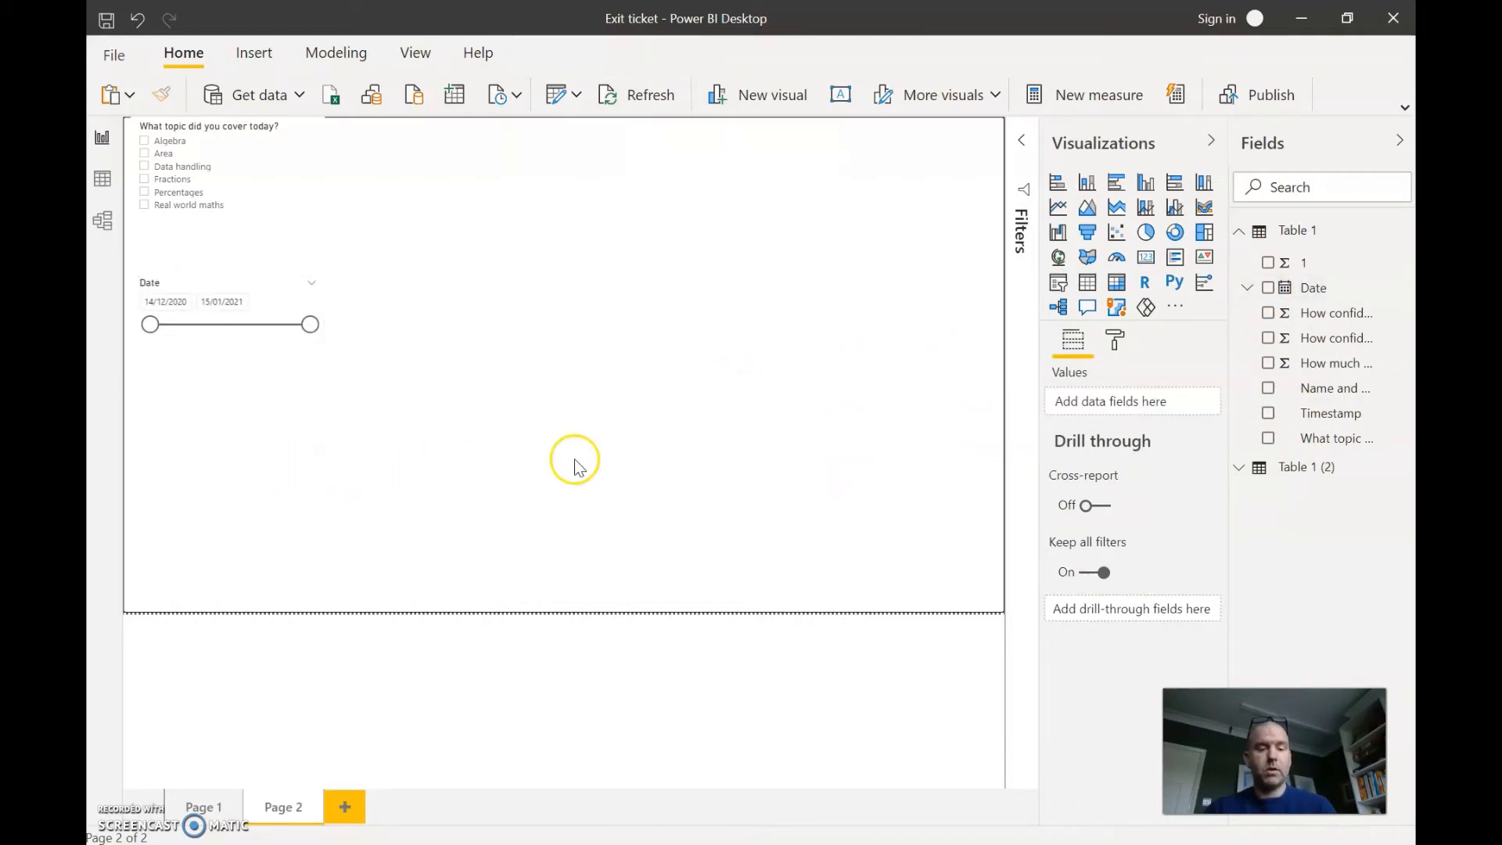
# Step: Add a third slicer below the Date slicer, using the name and surname initial field from Table 1
pyautogui.click(1059, 283)
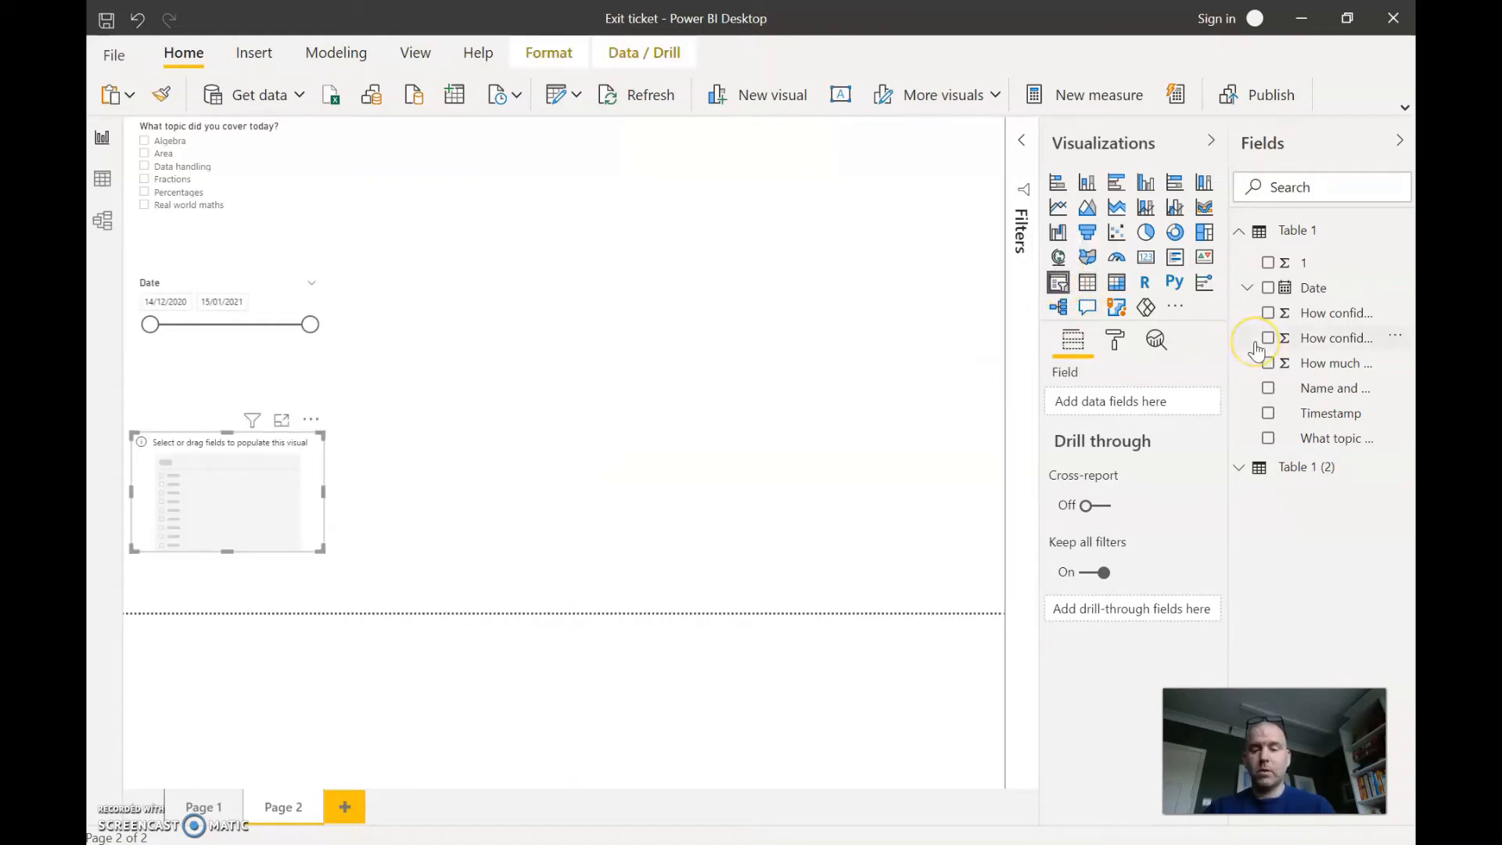
pyautogui.click(1267, 389)
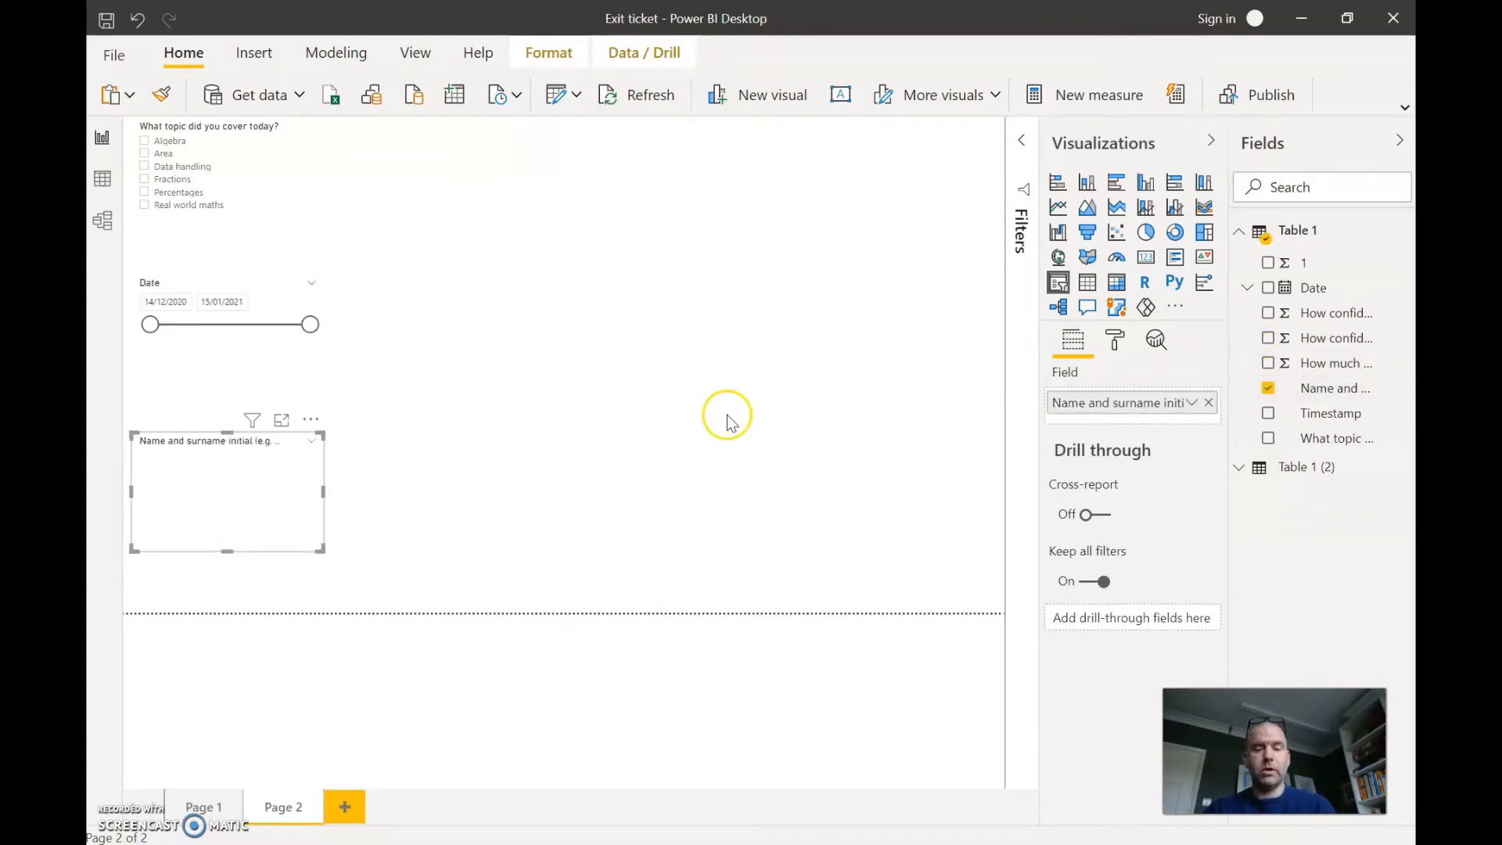
pyautogui.click(514, 458)
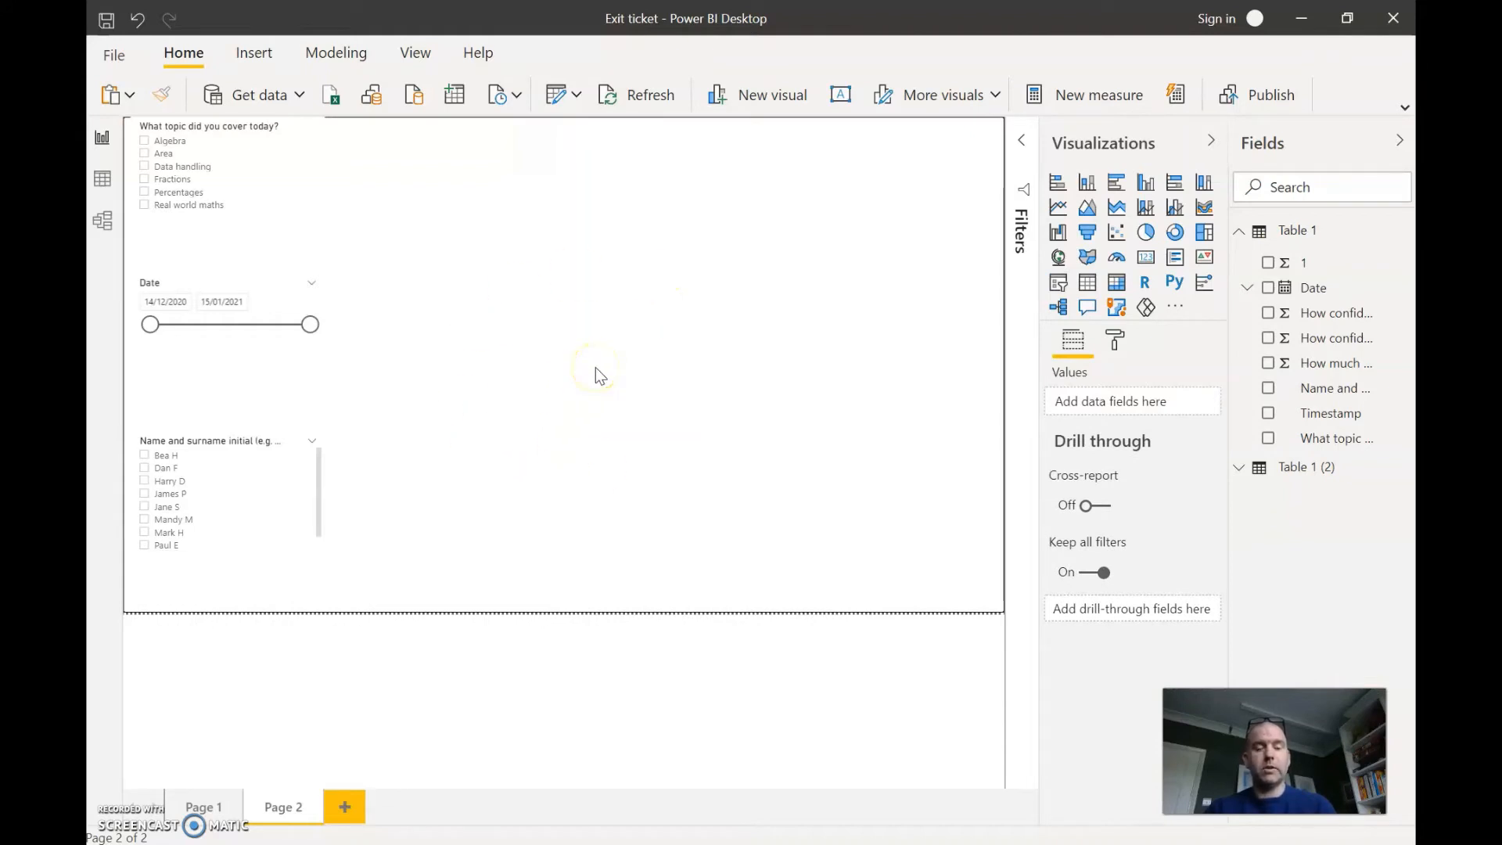
pyautogui.click(564, 391)
pyautogui.click(390, 462)
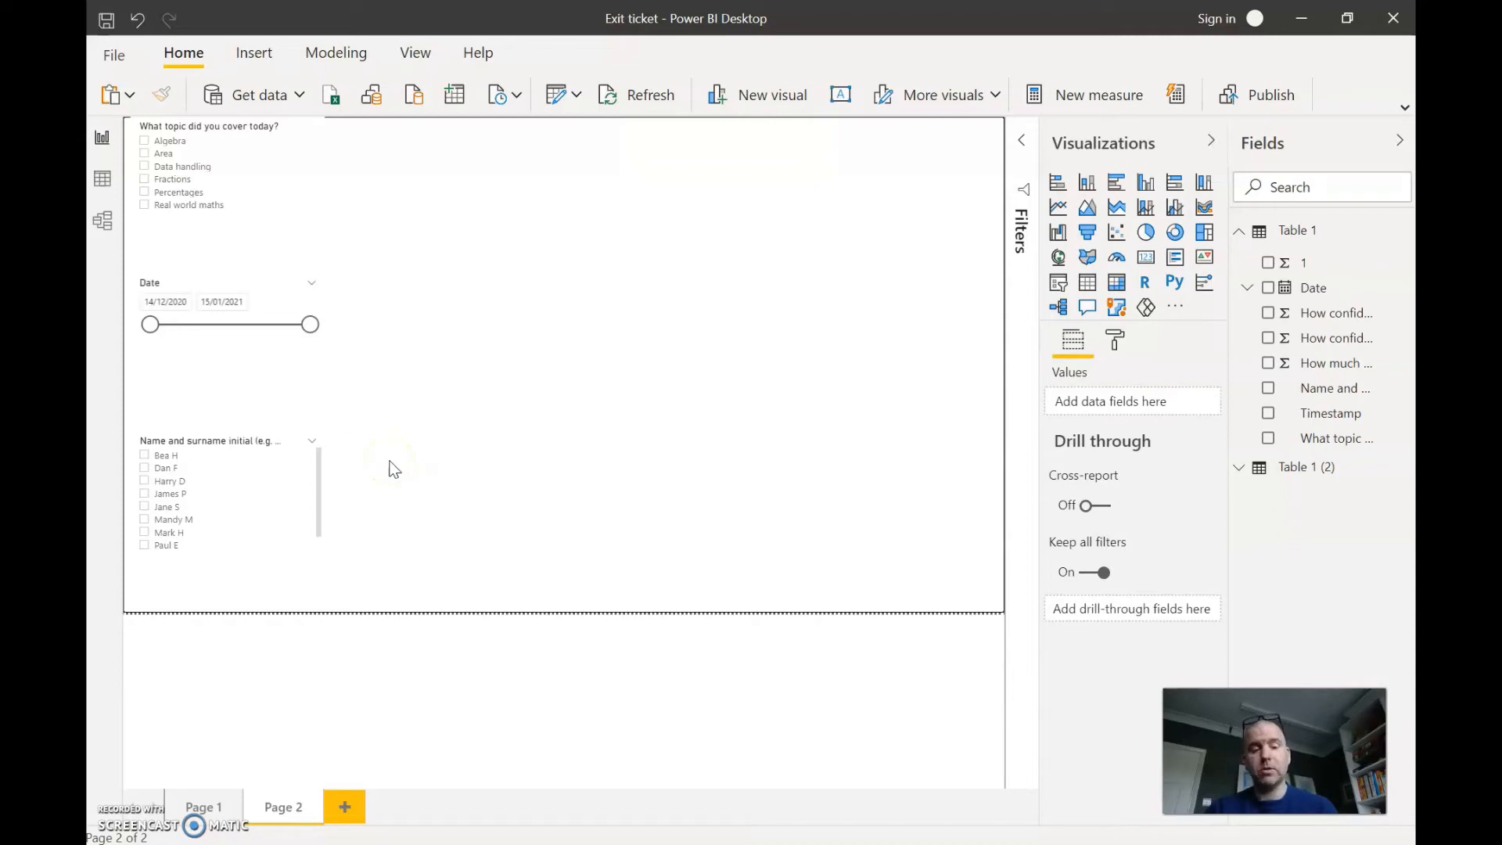
pyautogui.click(481, 445)
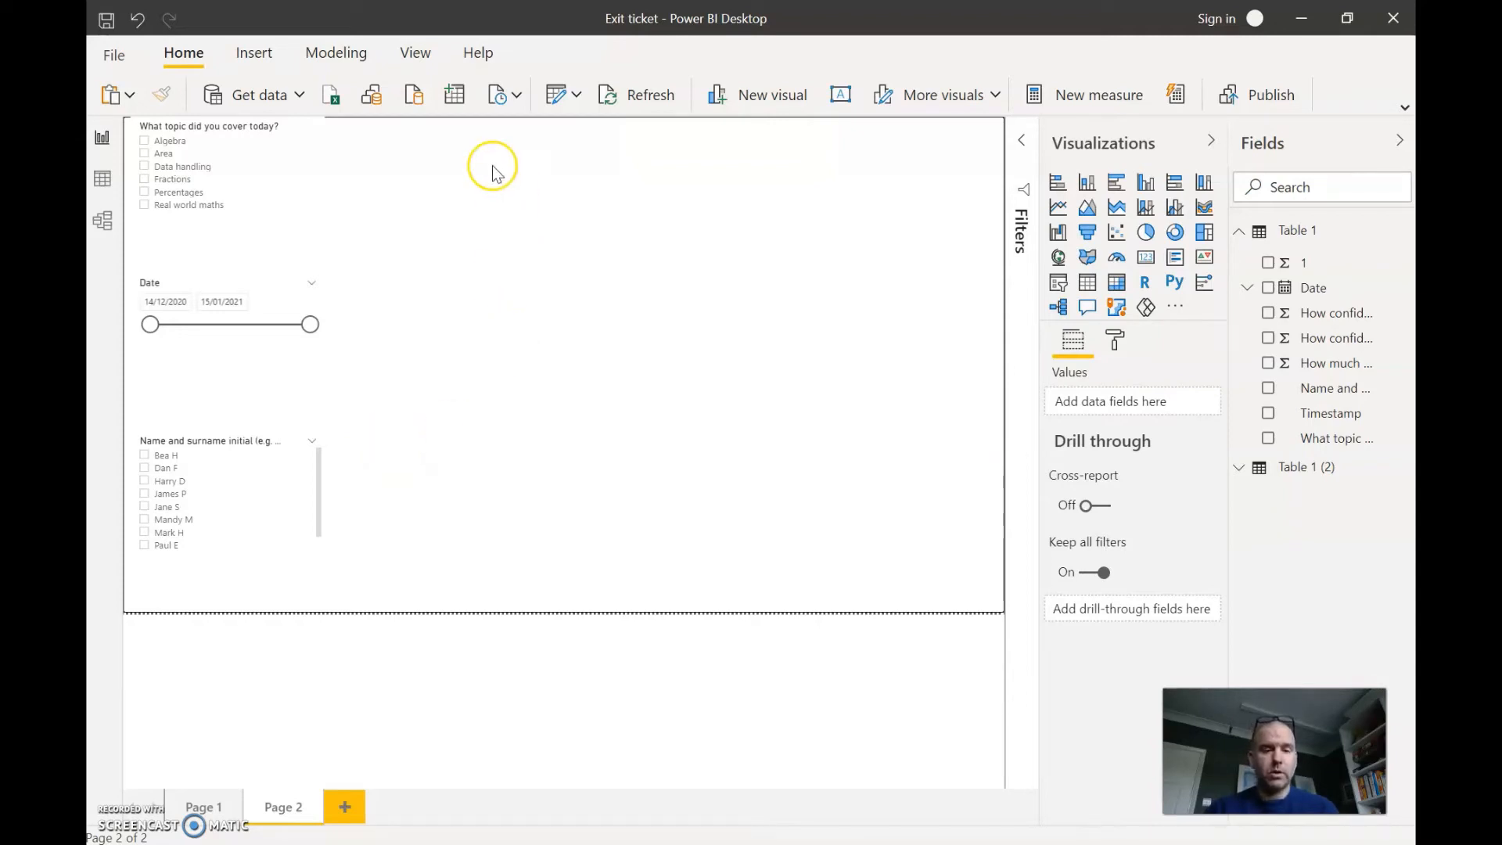
# Step: Insert a line shape beside the slicers and resize it into a narrow vertical divider spanning the full page height
pyautogui.click(253, 56)
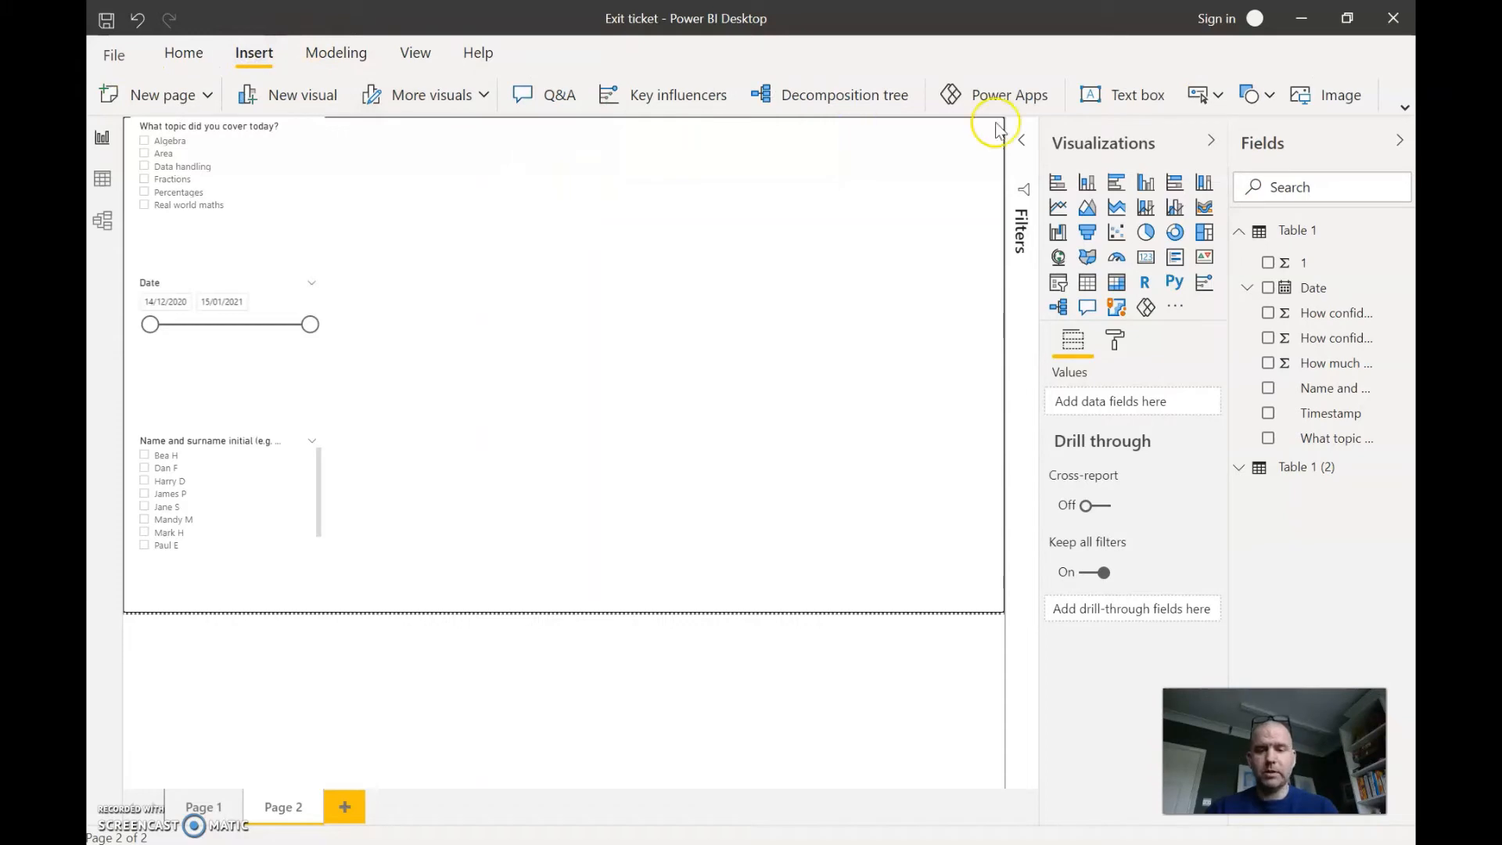
pyautogui.click(1249, 98)
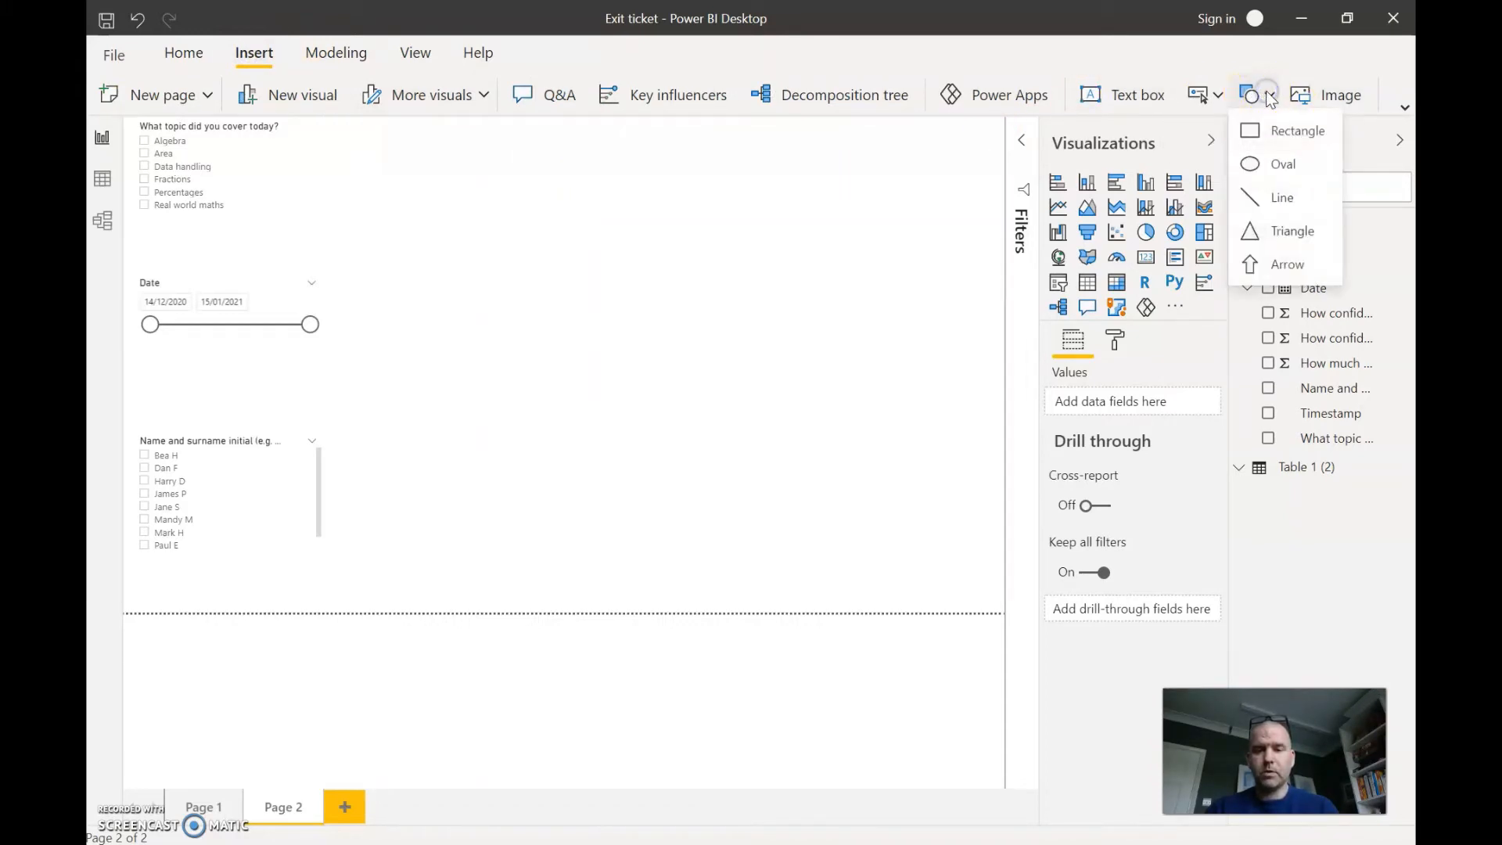
pyautogui.click(1259, 205)
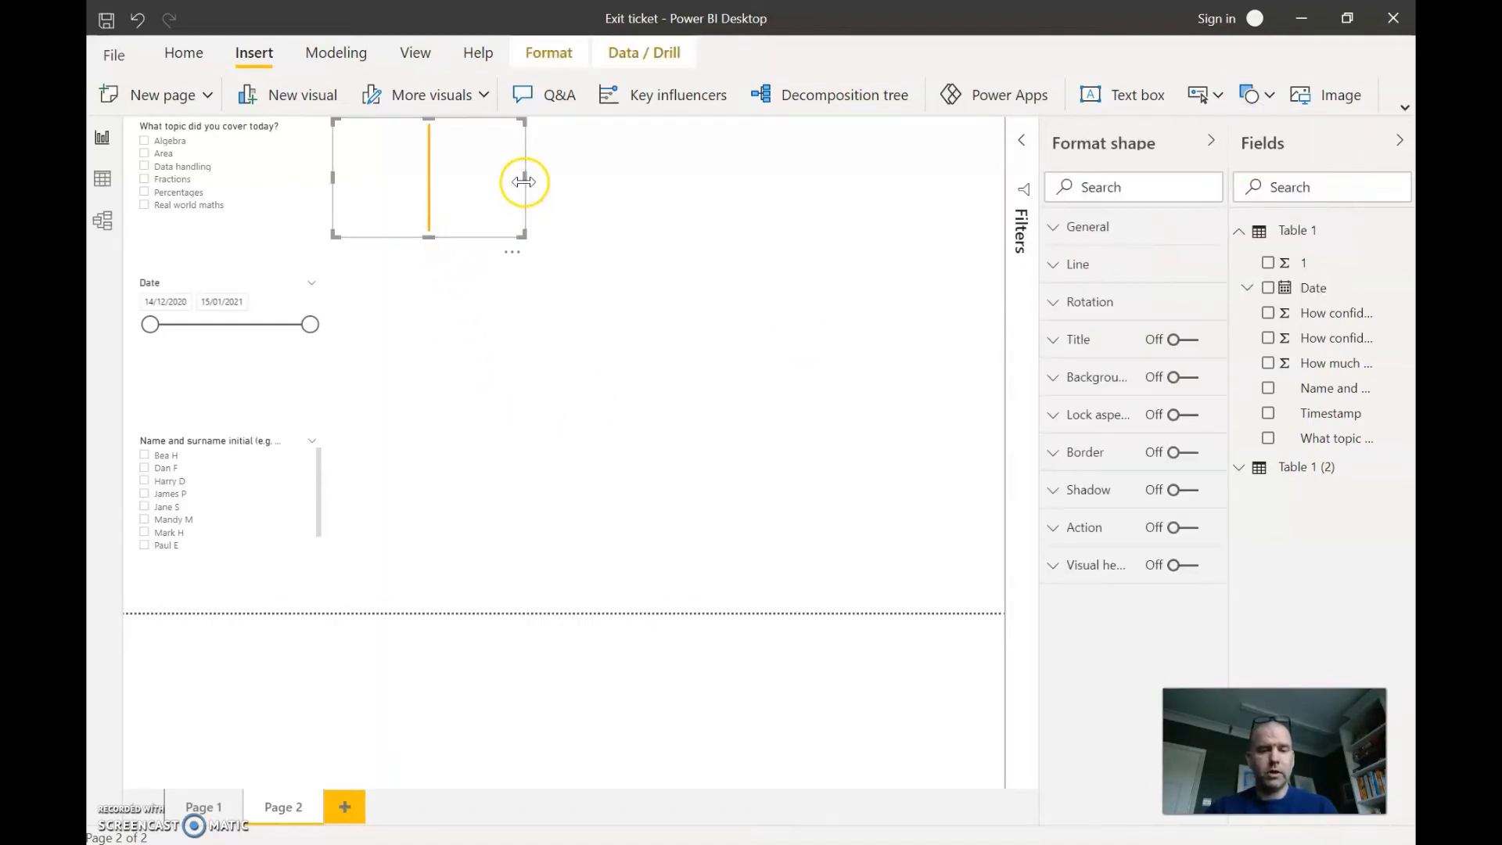
pyautogui.moveTo(525, 176); pyautogui.dragTo(371, 632)
pyautogui.click(354, 248)
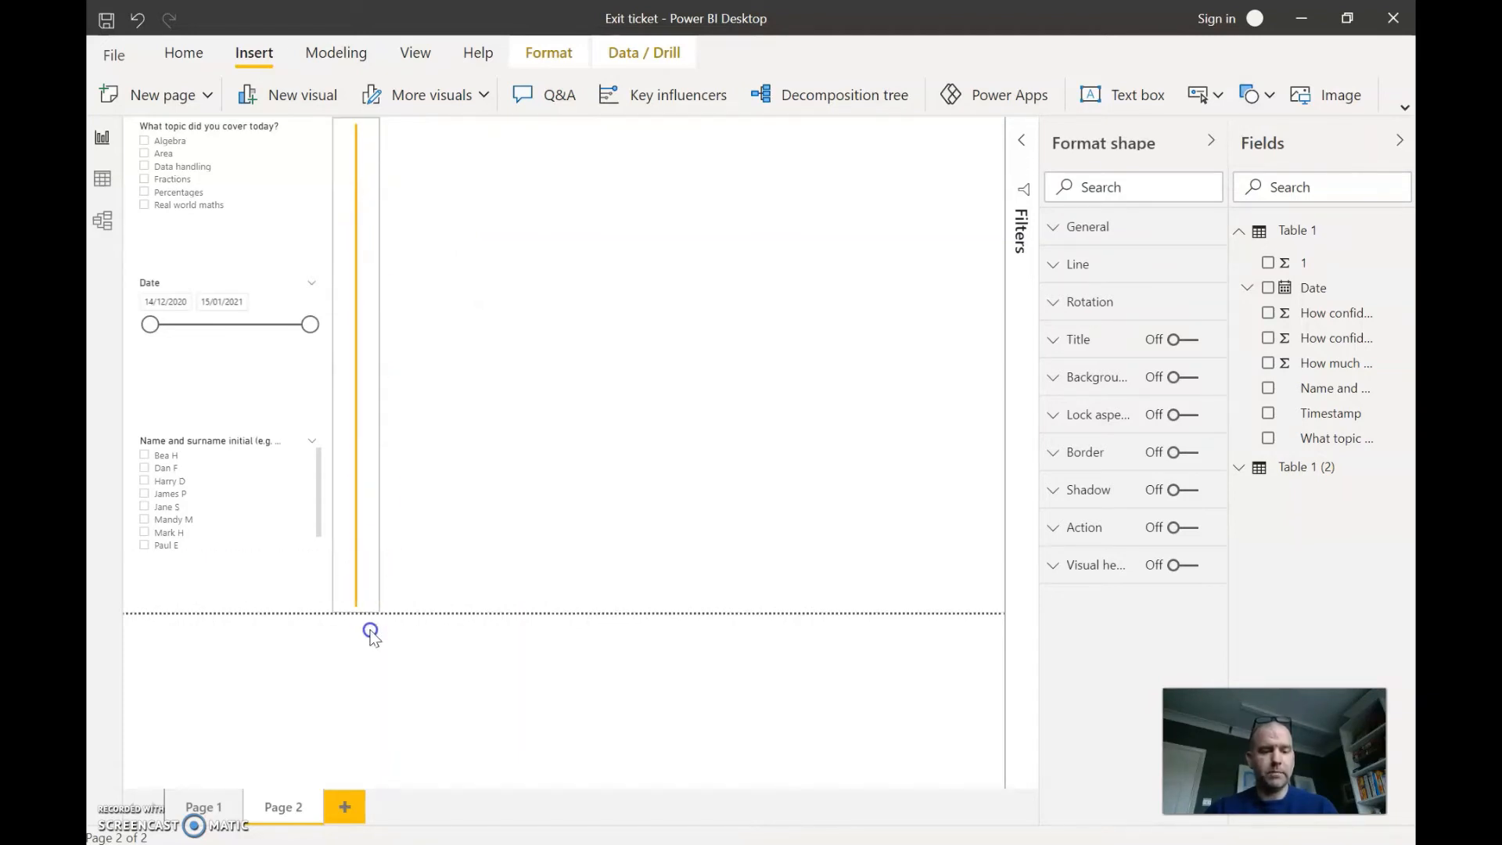
pyautogui.click(468, 332)
pyautogui.click(767, 297)
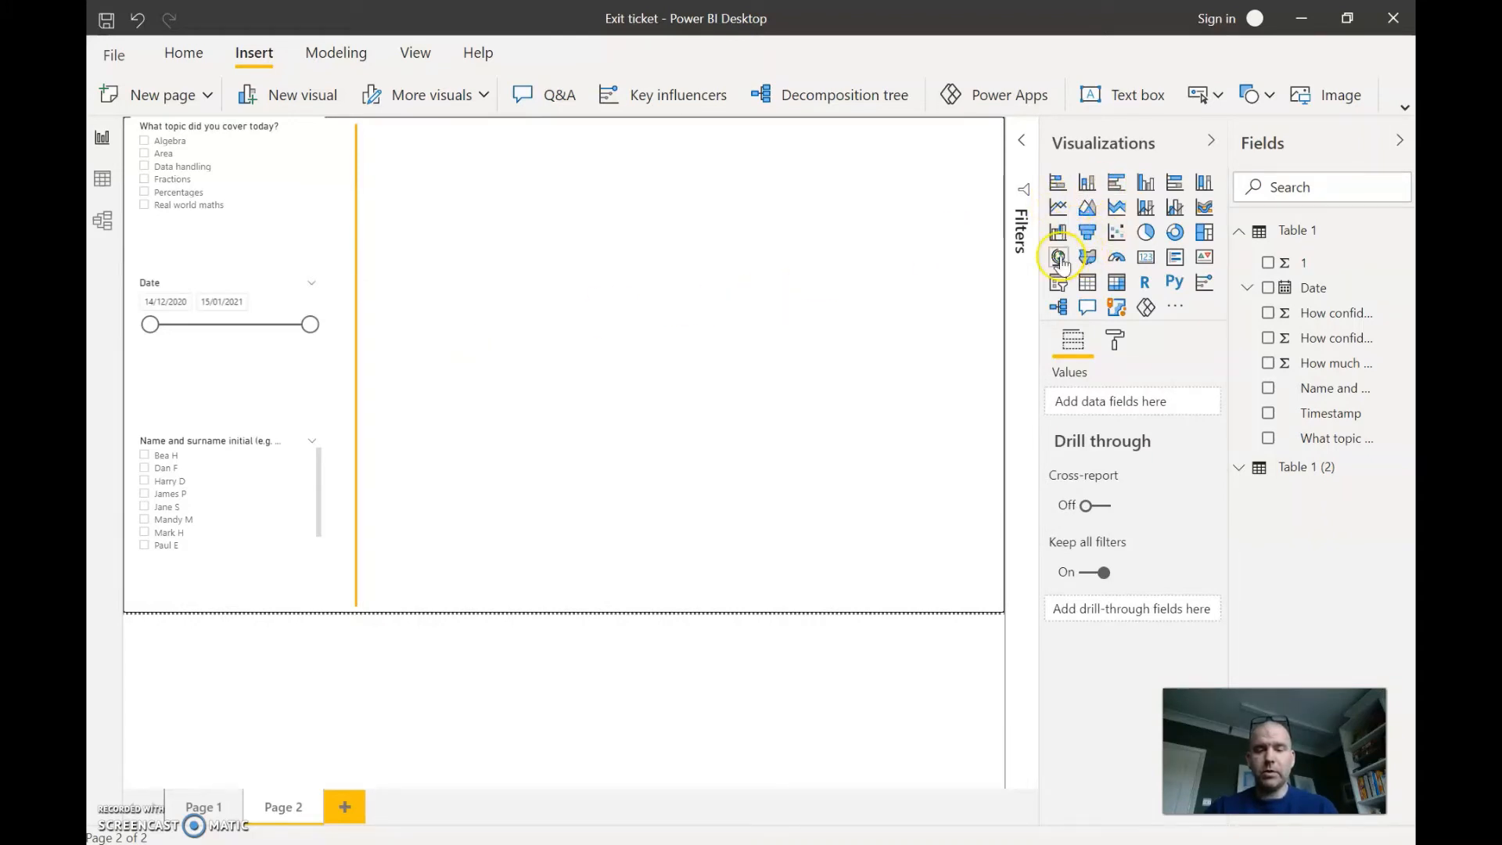
# Step: Insert a stacked column chart beside the divider showing the average of "How much do you feel you learnt in the lesson today?" by topic covered
pyautogui.click(1091, 190)
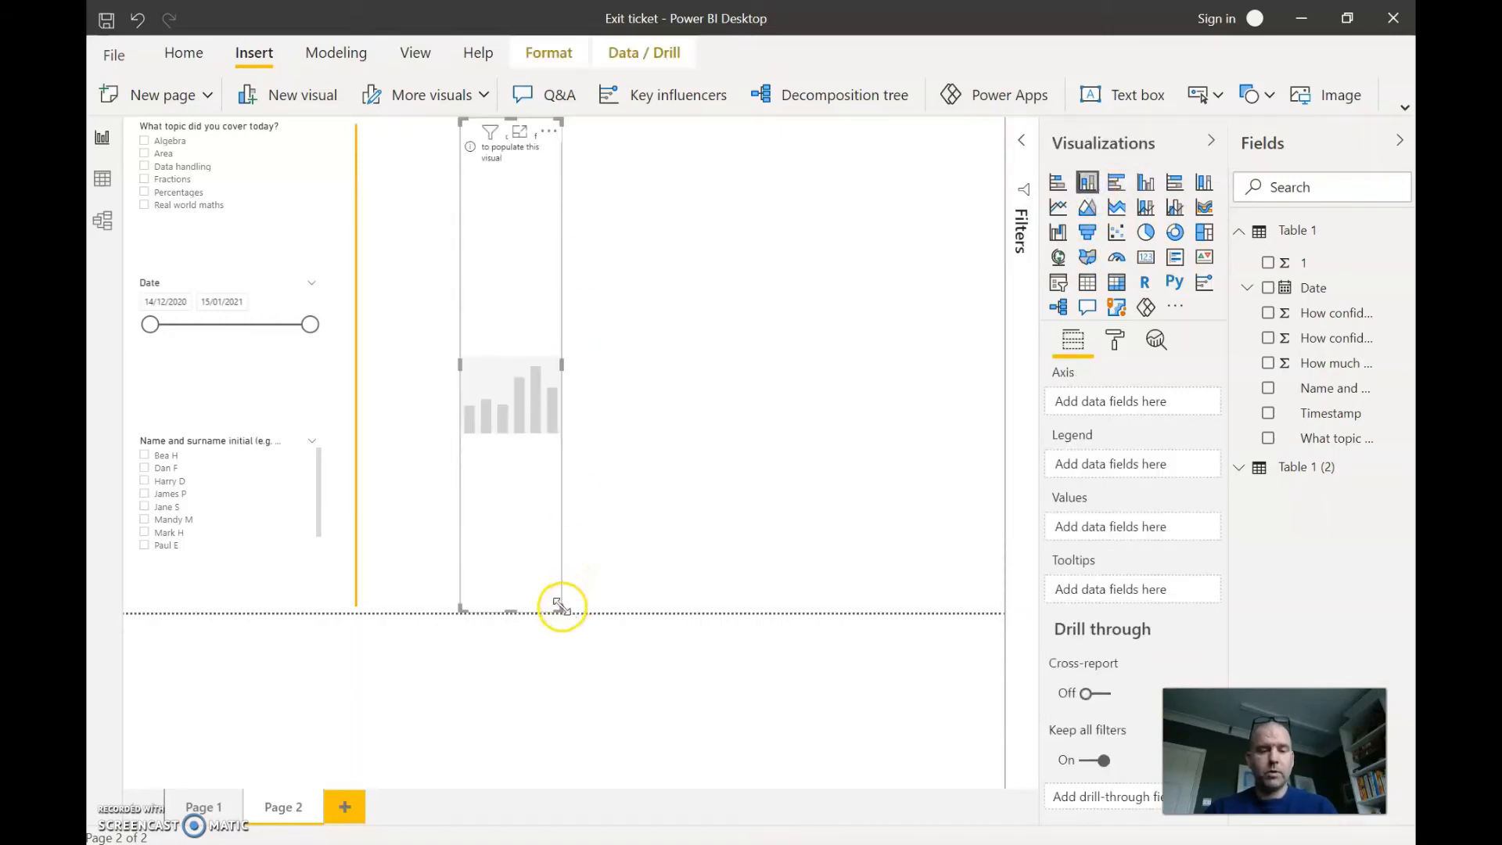
pyautogui.moveTo(562, 607); pyautogui.dragTo(790, 352)
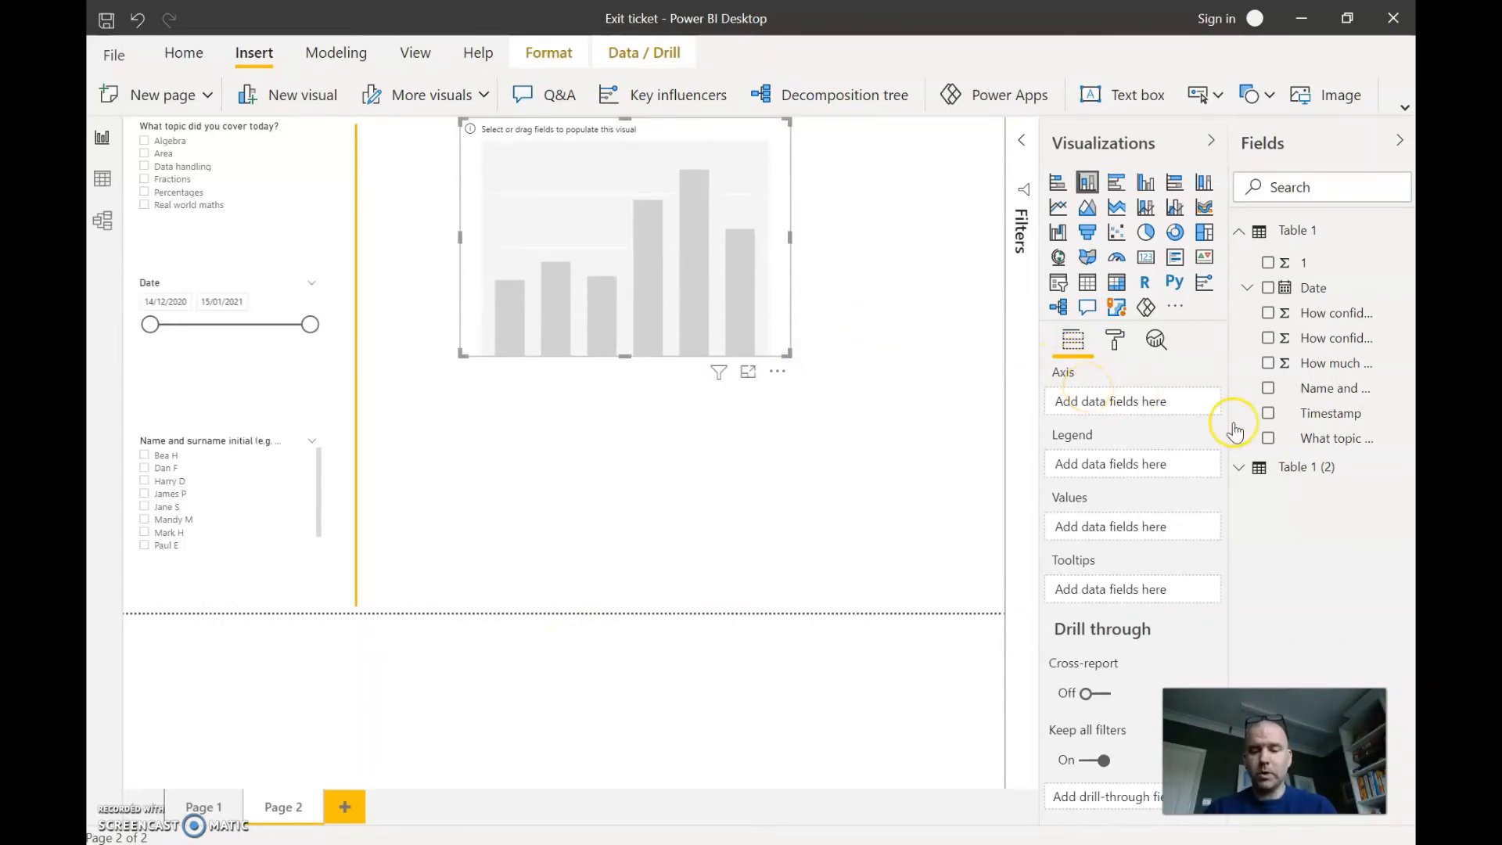
pyautogui.moveTo(1265, 445); pyautogui.dragTo(1116, 405)
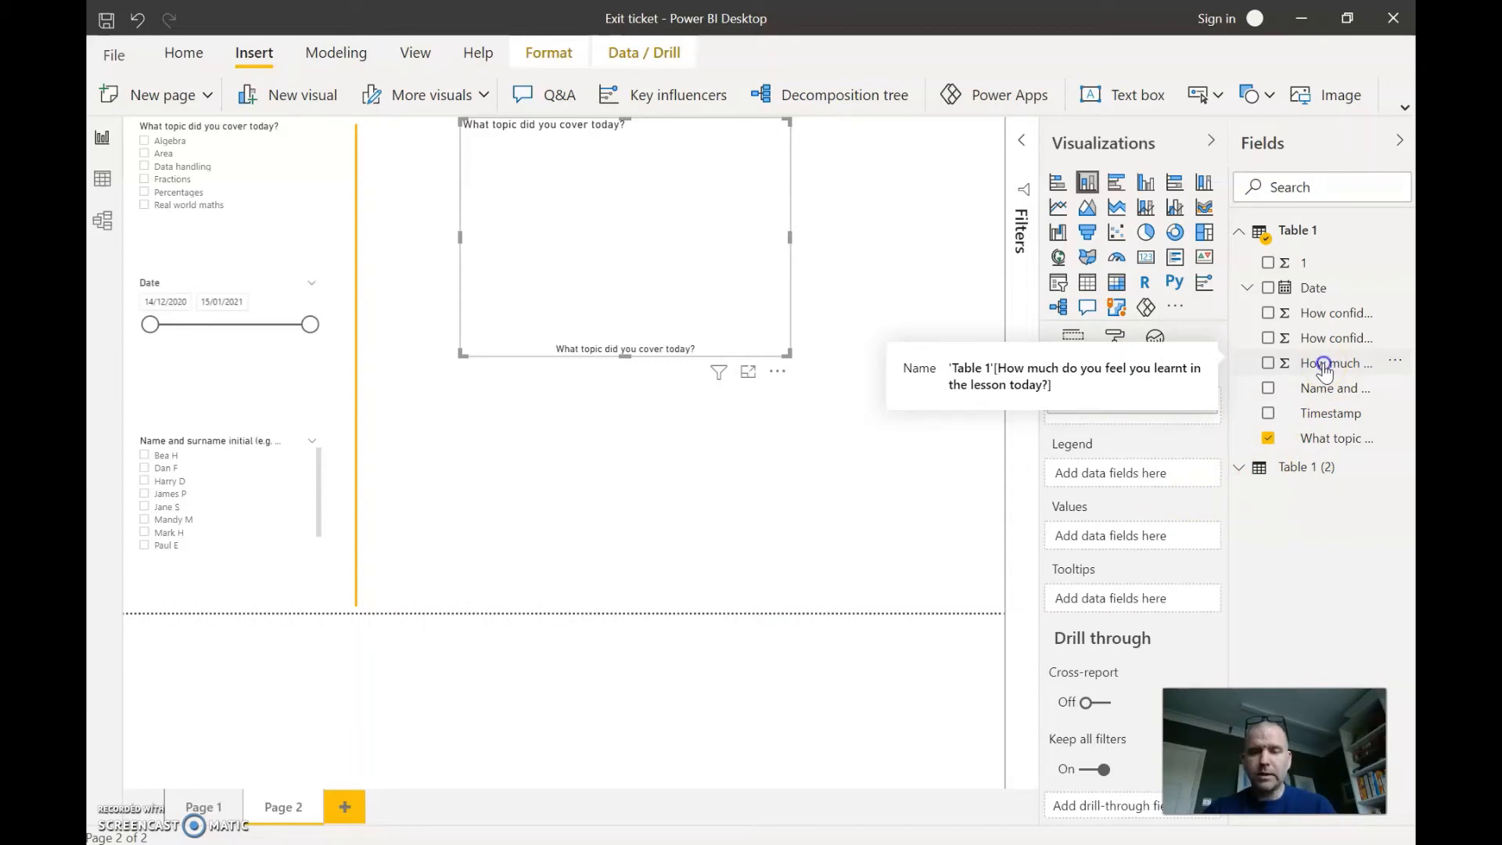
pyautogui.moveTo(1323, 369); pyautogui.dragTo(1133, 545)
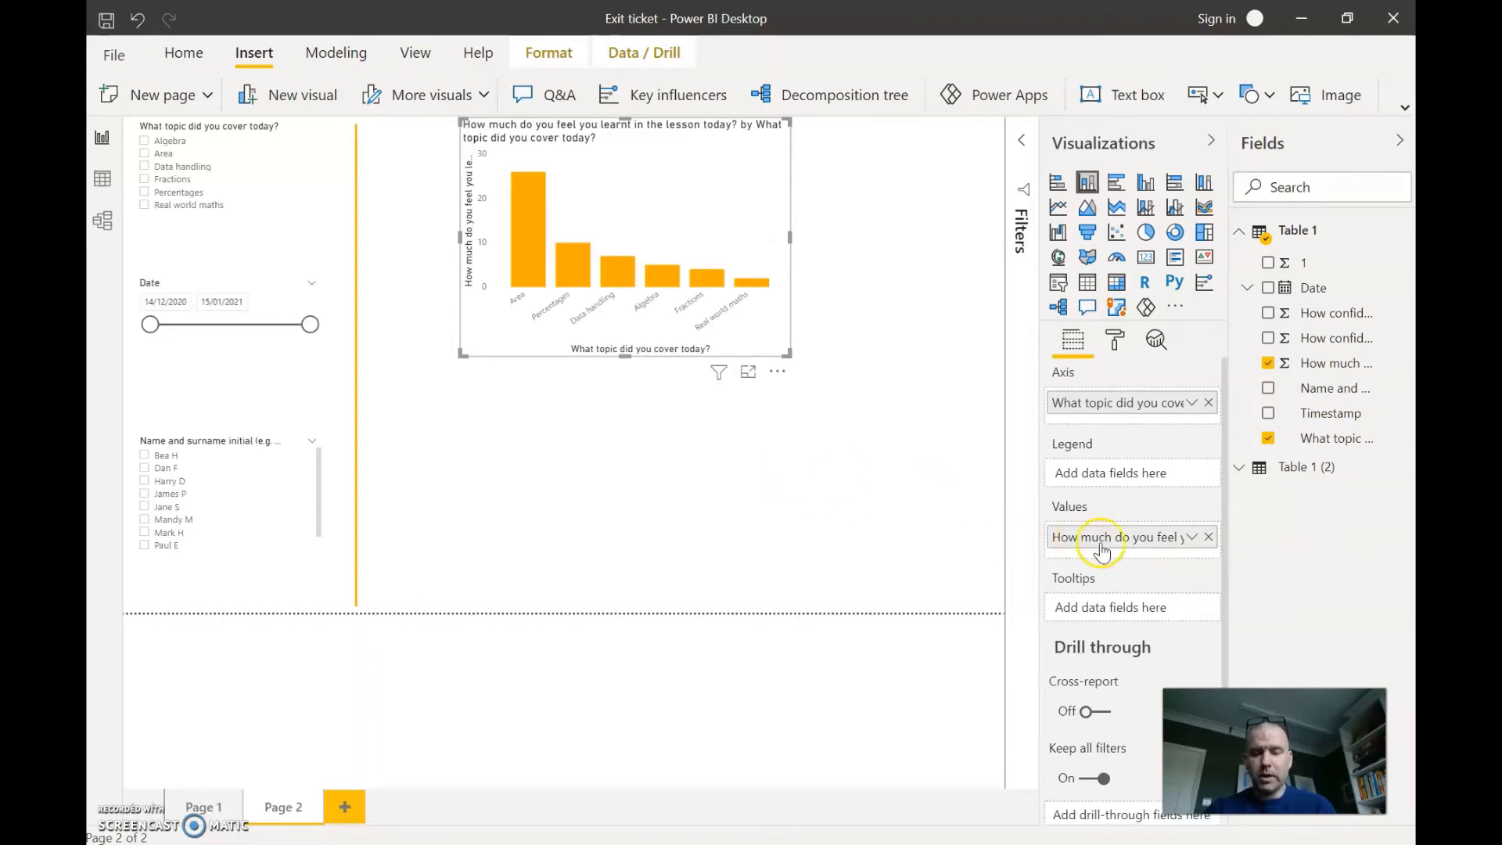
pyautogui.click(1191, 537)
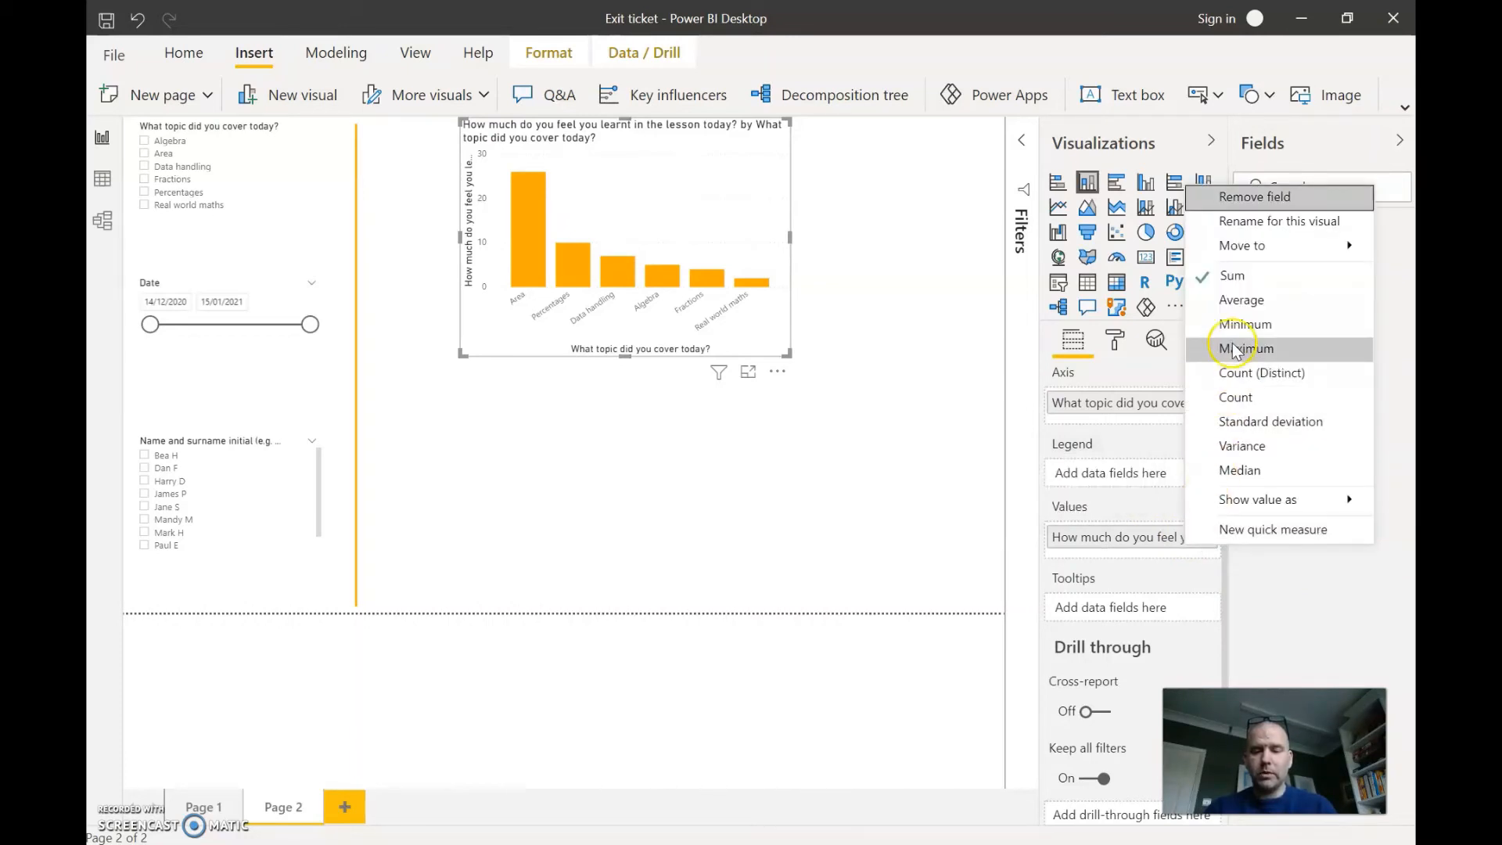
pyautogui.click(1237, 308)
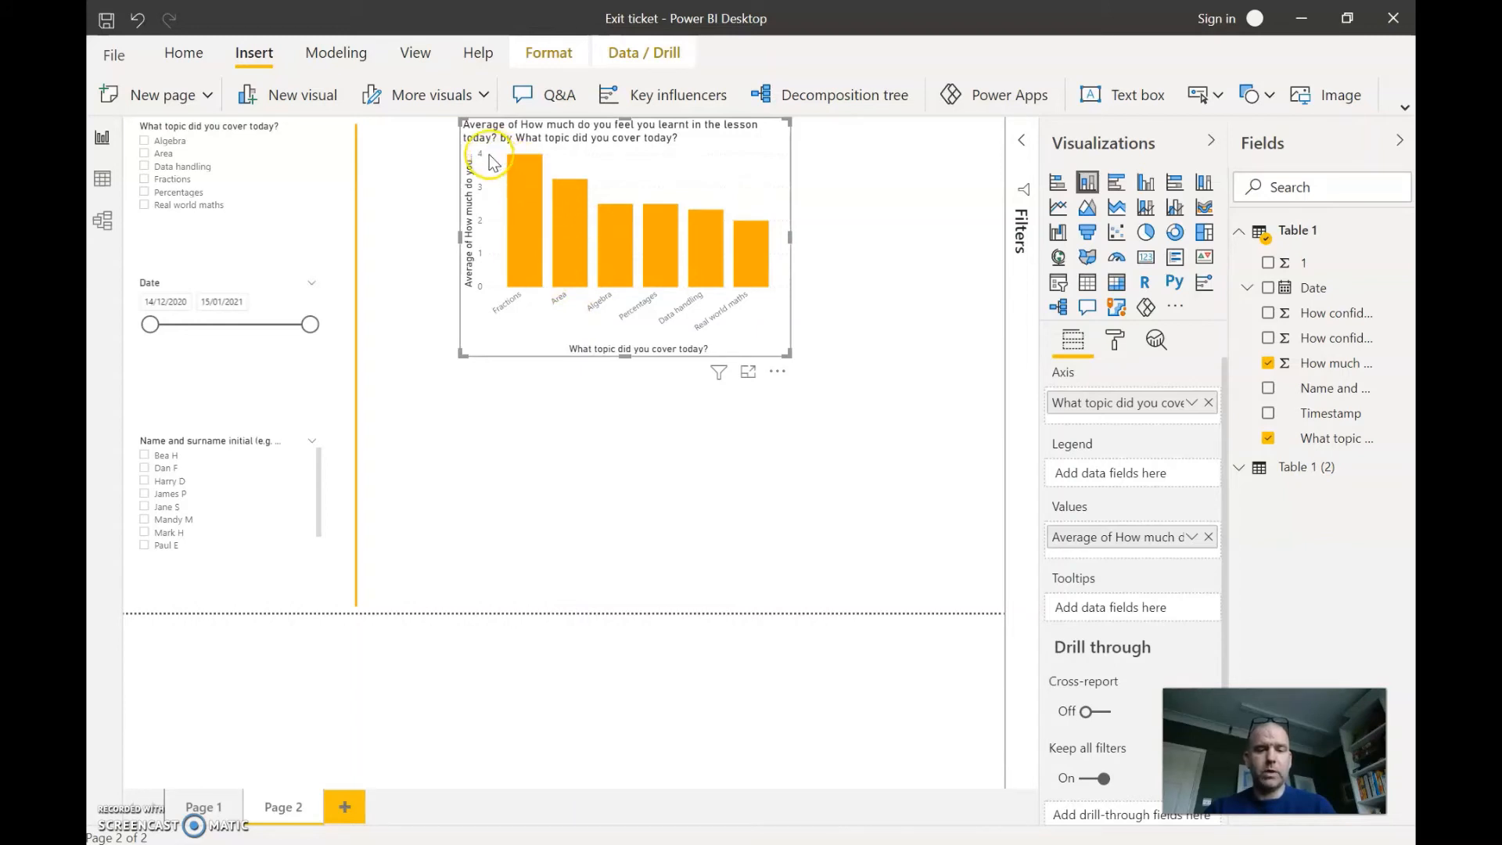
# Step: Set the column chart's Y axis to start at 0 and end at 5, and deselect the chart
pyautogui.click(1114, 344)
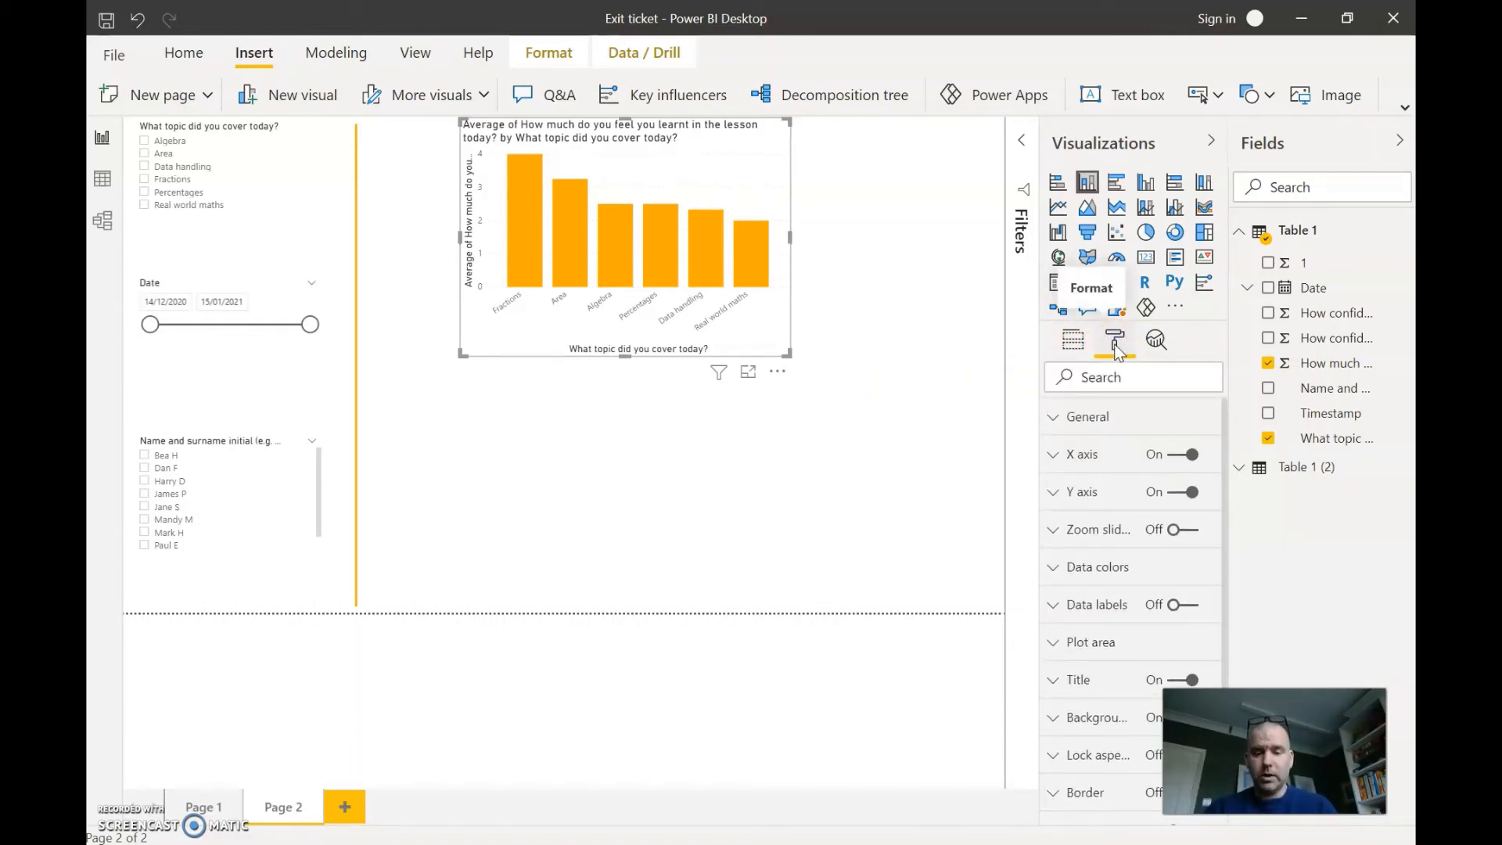
pyautogui.click(1050, 422)
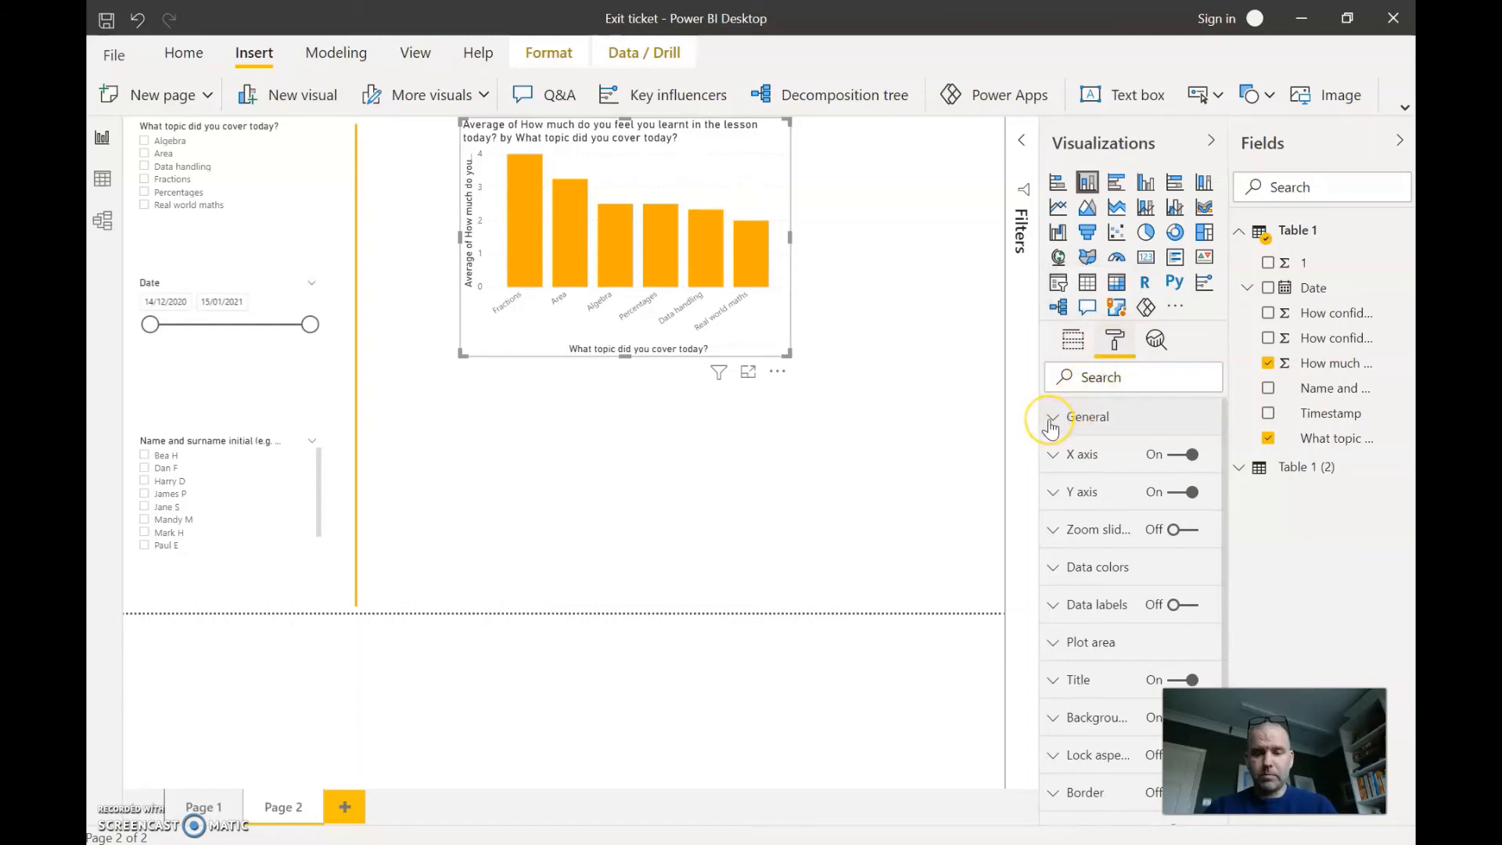
pyautogui.click(1054, 492)
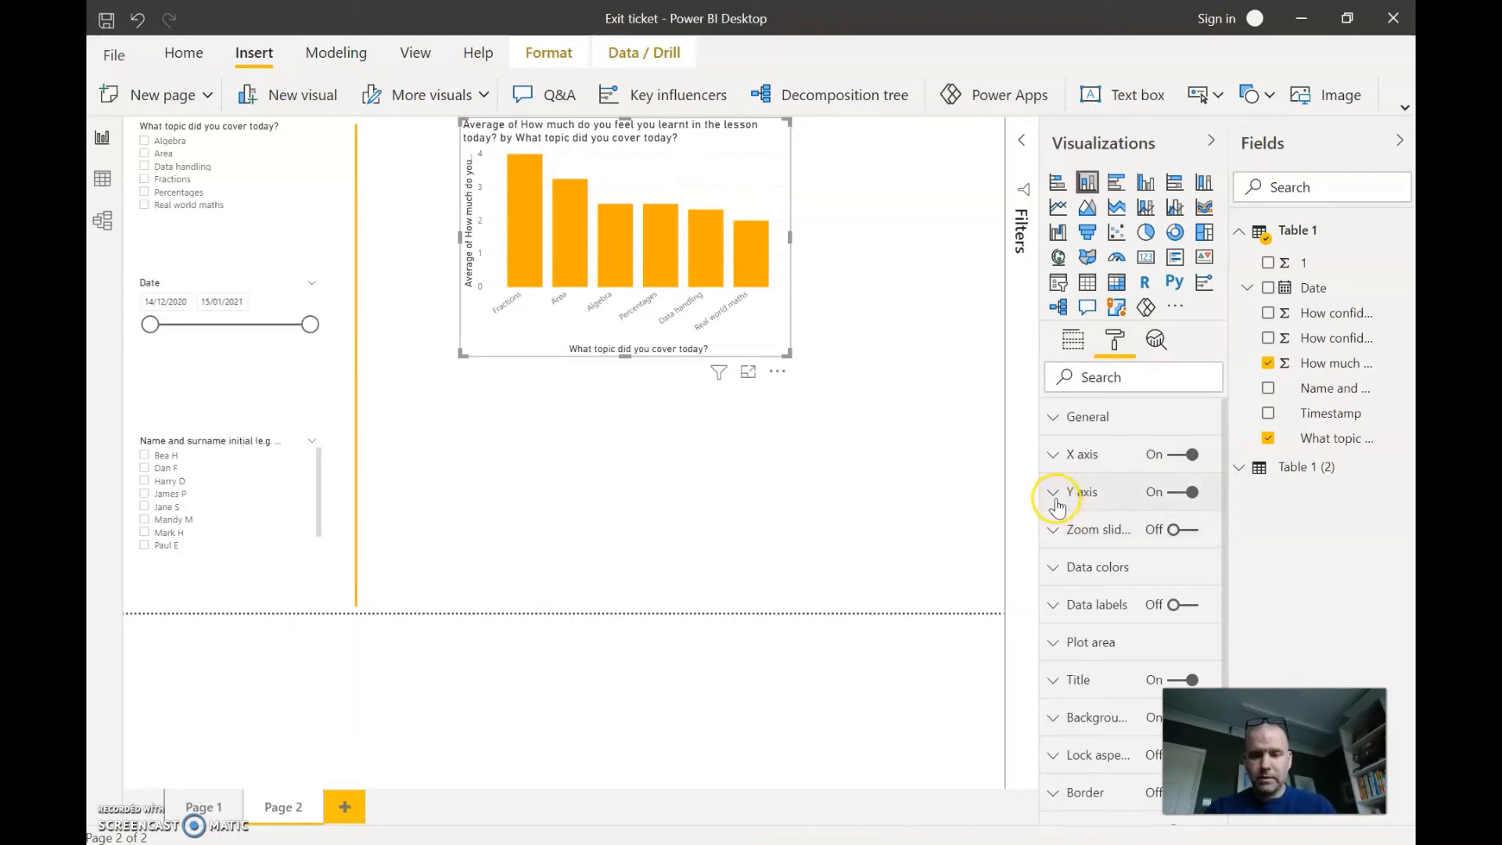
pyautogui.click(1052, 493)
pyautogui.click(1052, 494)
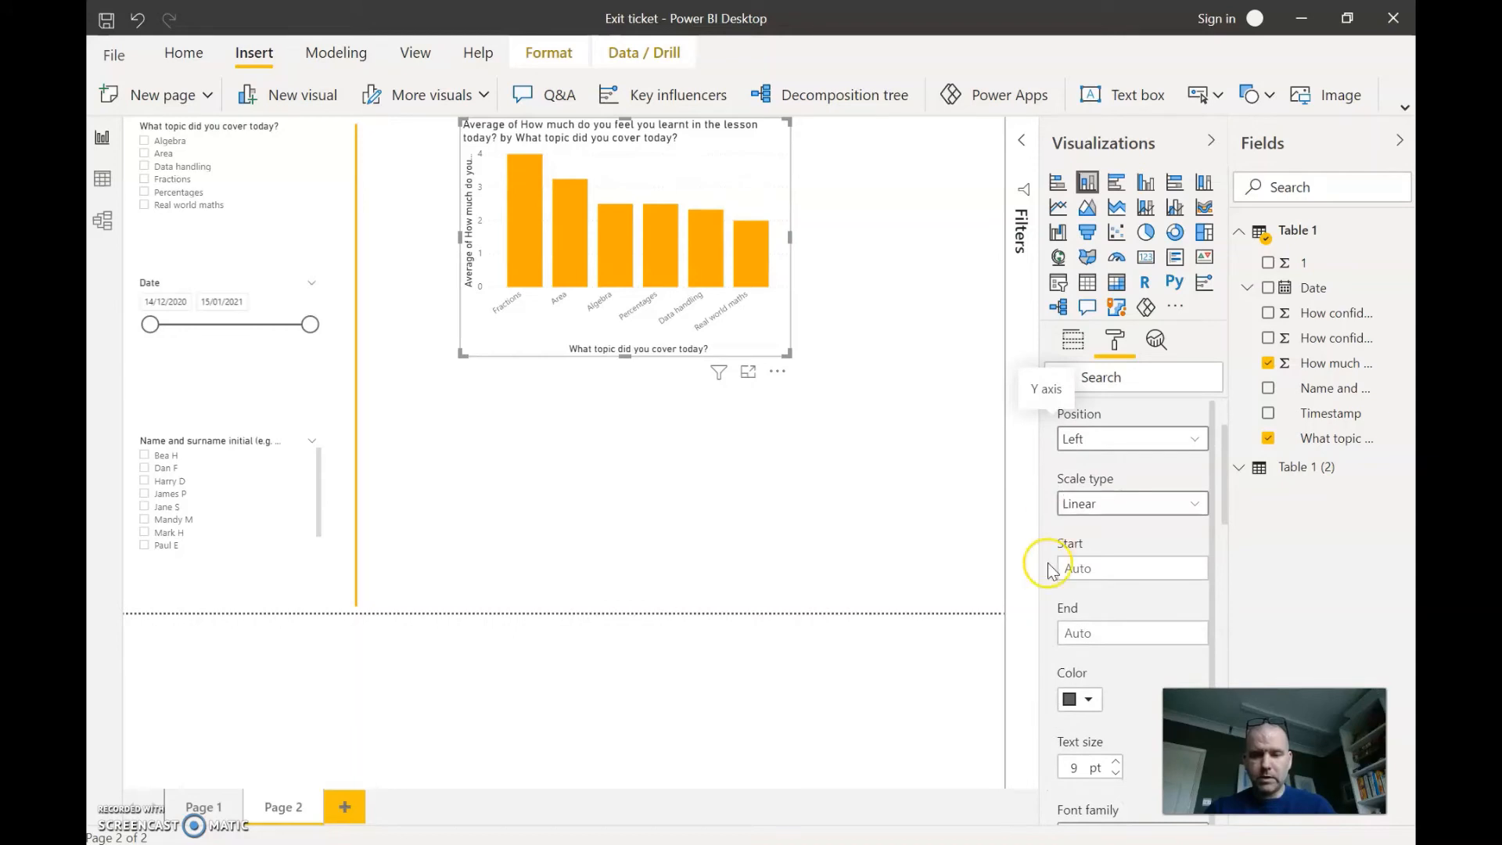
pyautogui.click(1084, 568)
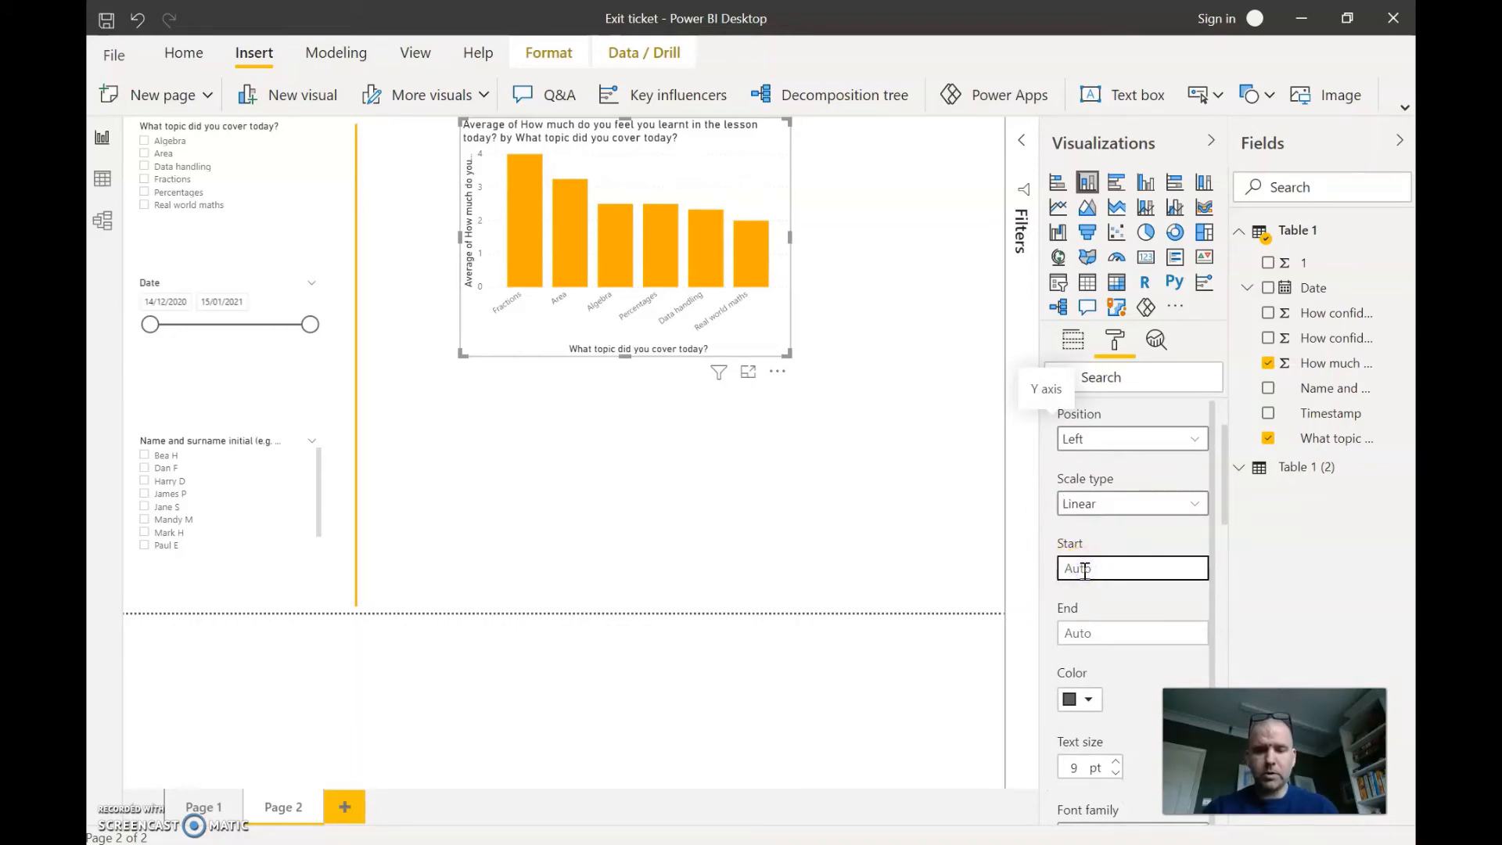
pyautogui.click(1084, 633)
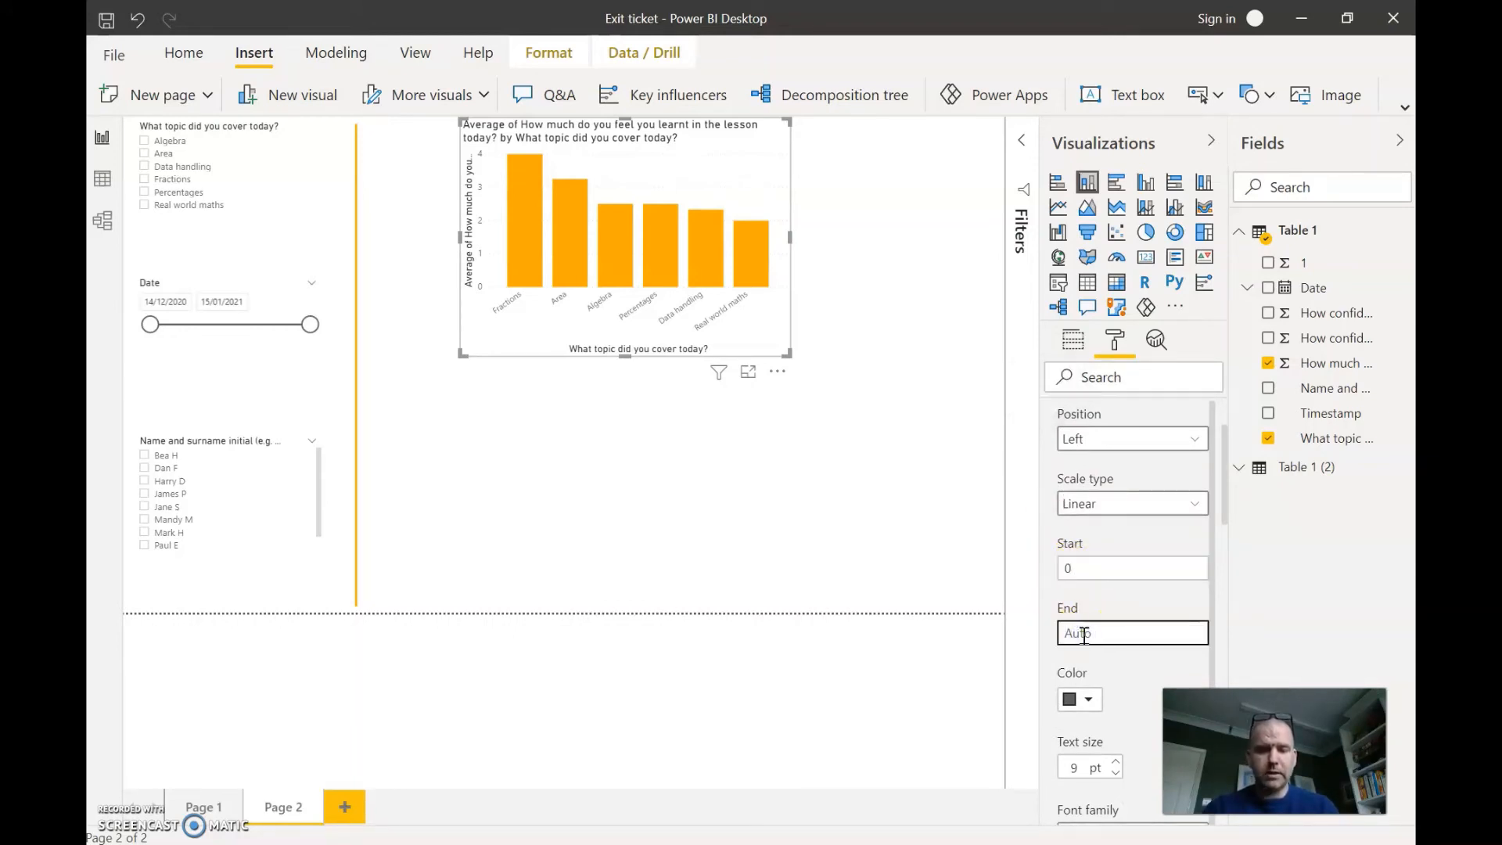
pyautogui.write('5')
pyautogui.press('Return')
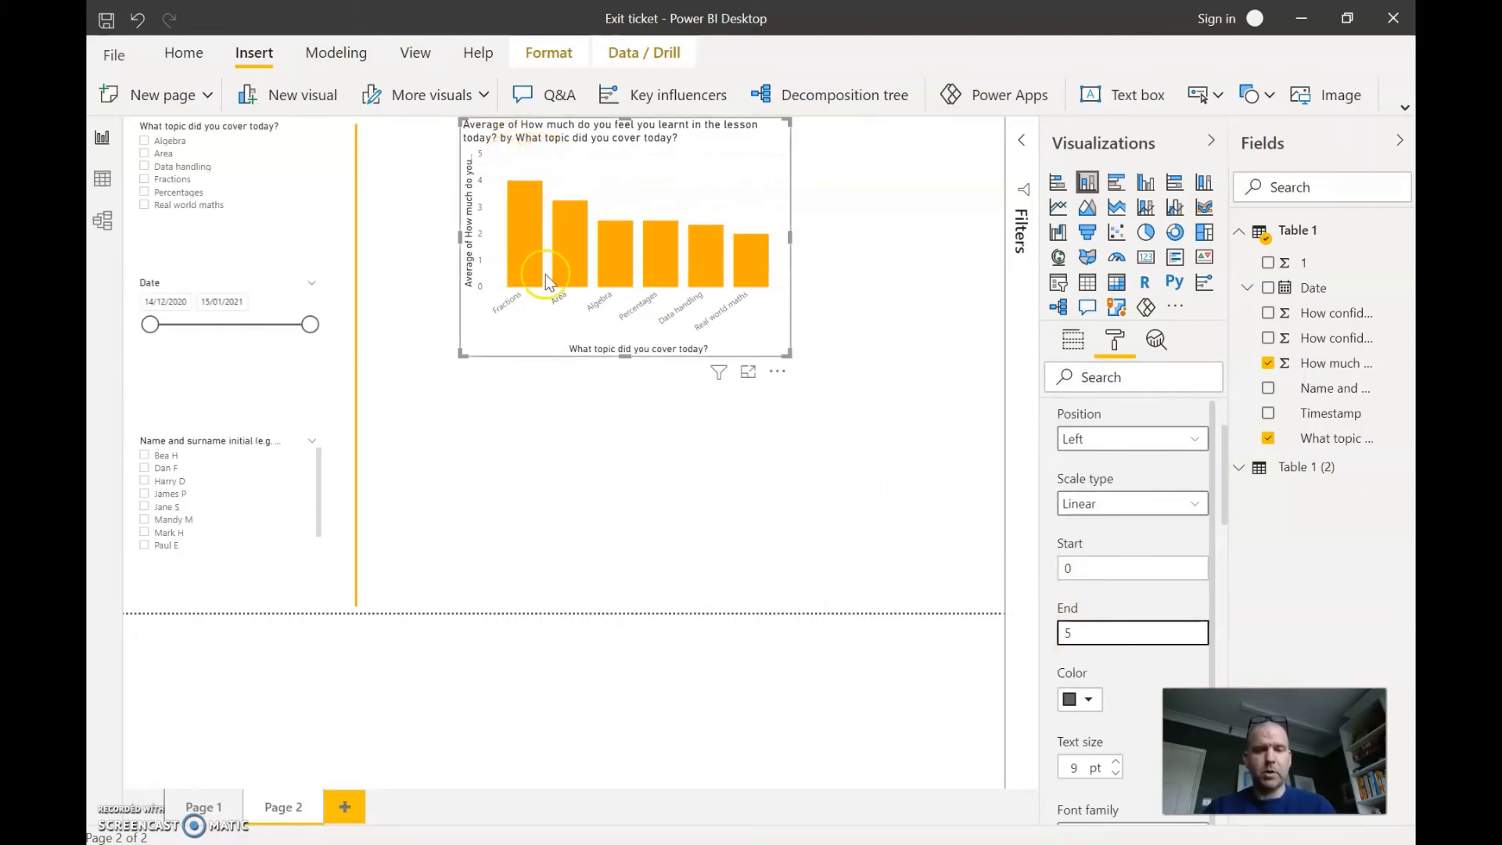
pyautogui.click(828, 462)
pyautogui.moveTo(764, 336)
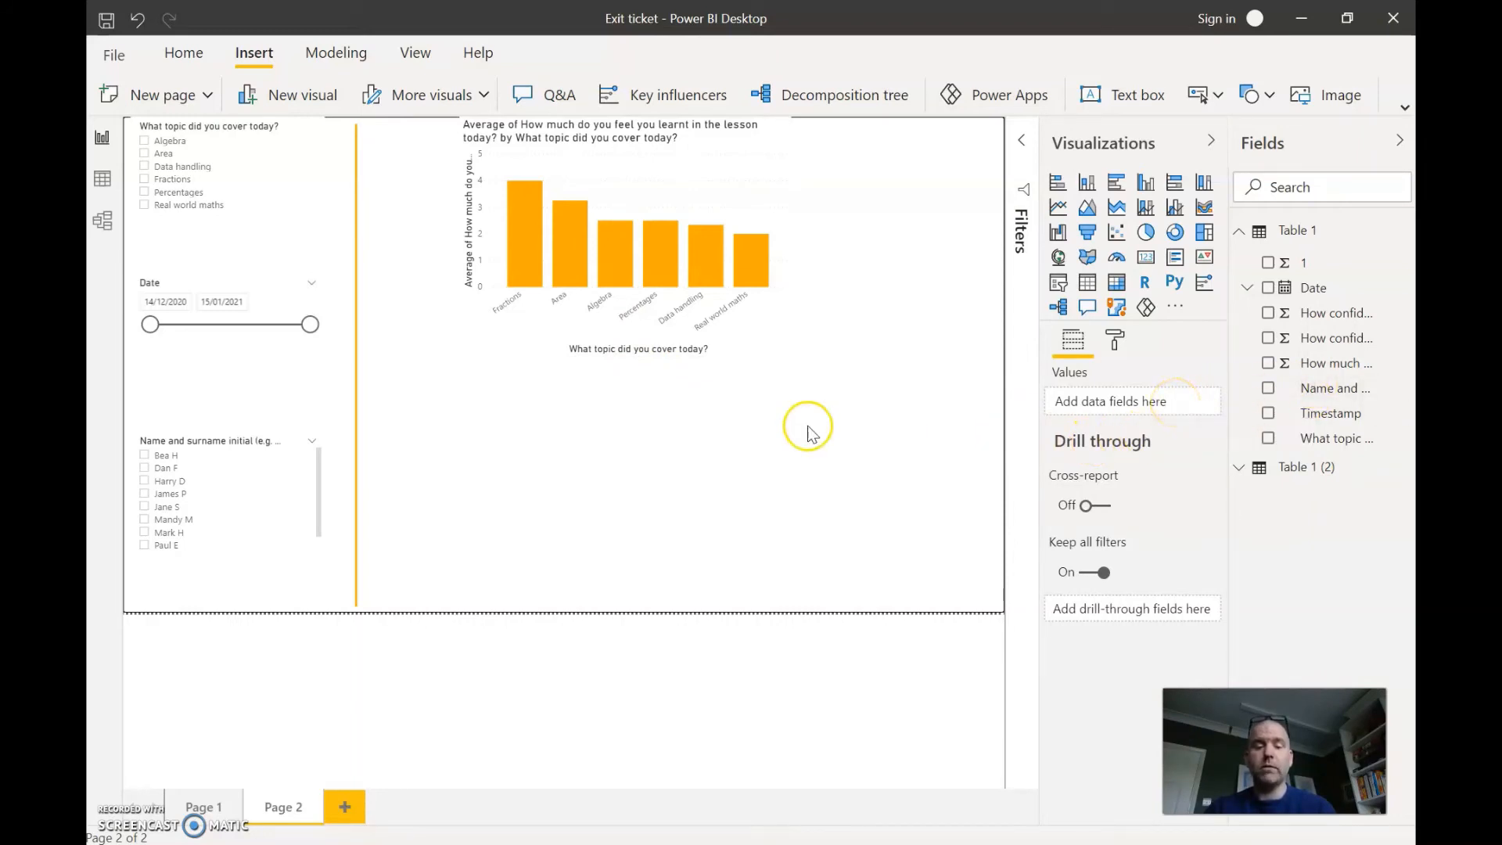
# Step: Switch to the Page 1 dashboard and collapse the Visualizations and Fields panes to enlarge the report view
pyautogui.click(210, 808)
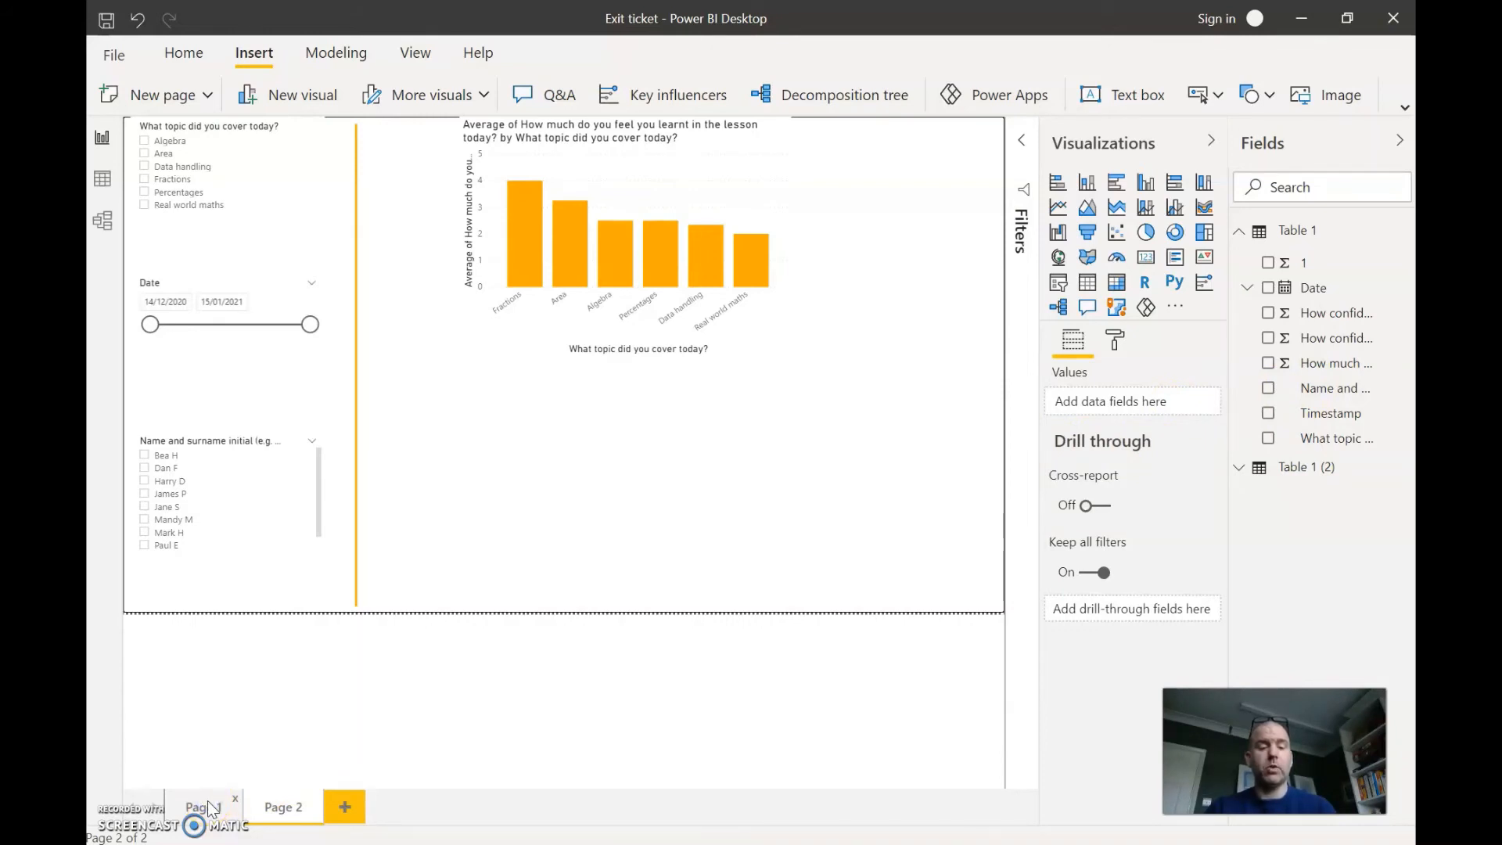
pyautogui.click(205, 808)
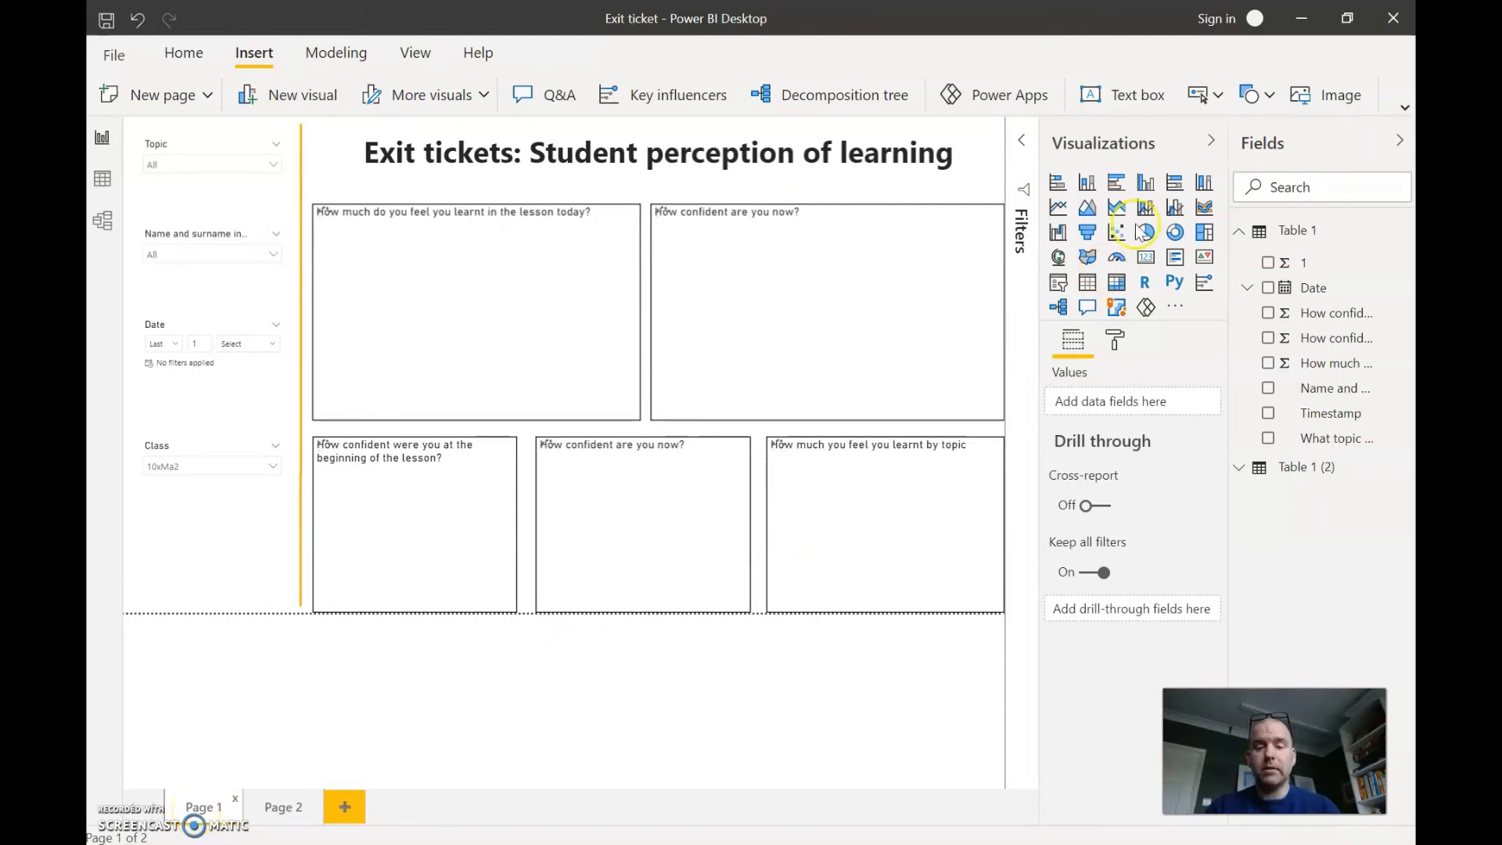
pyautogui.click(1211, 141)
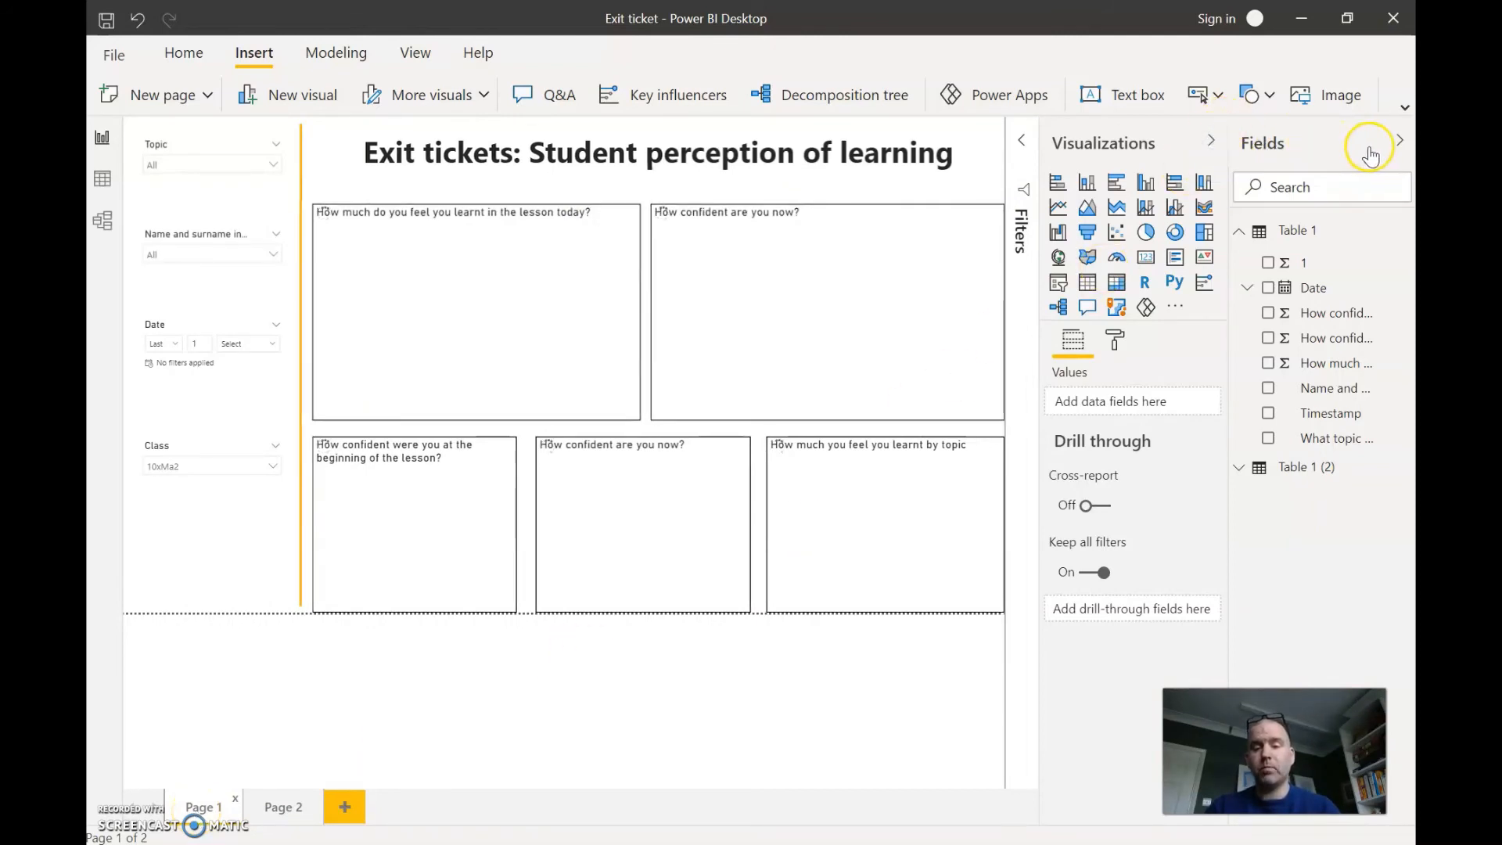
pyautogui.click(1402, 143)
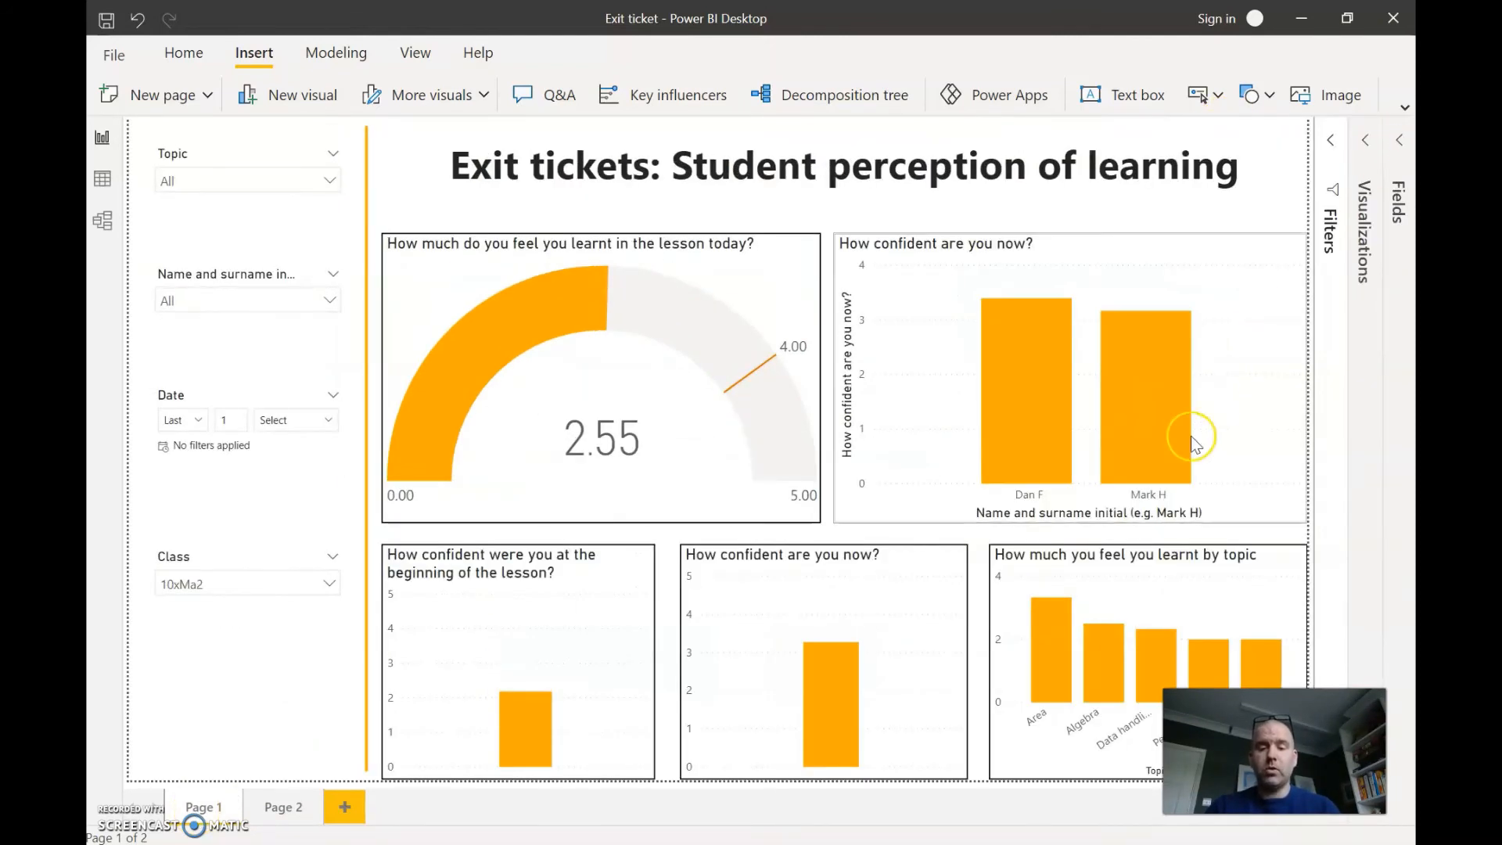
pyautogui.click(788, 755)
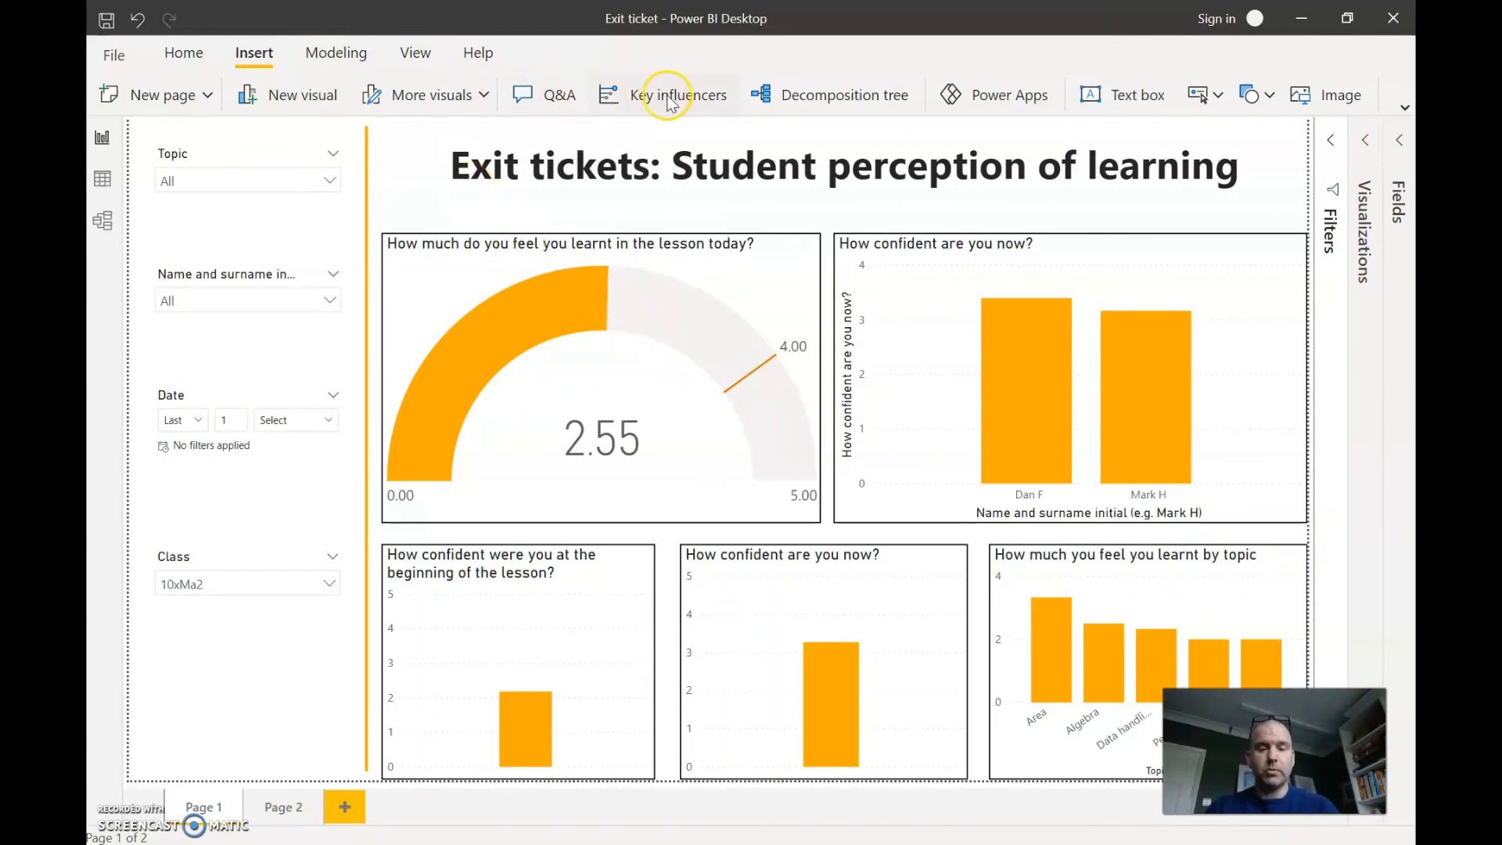
# Step: Refresh the report data and clear the 10xMa2 selection in the Class slicer to include all classes
pyautogui.click(190, 61)
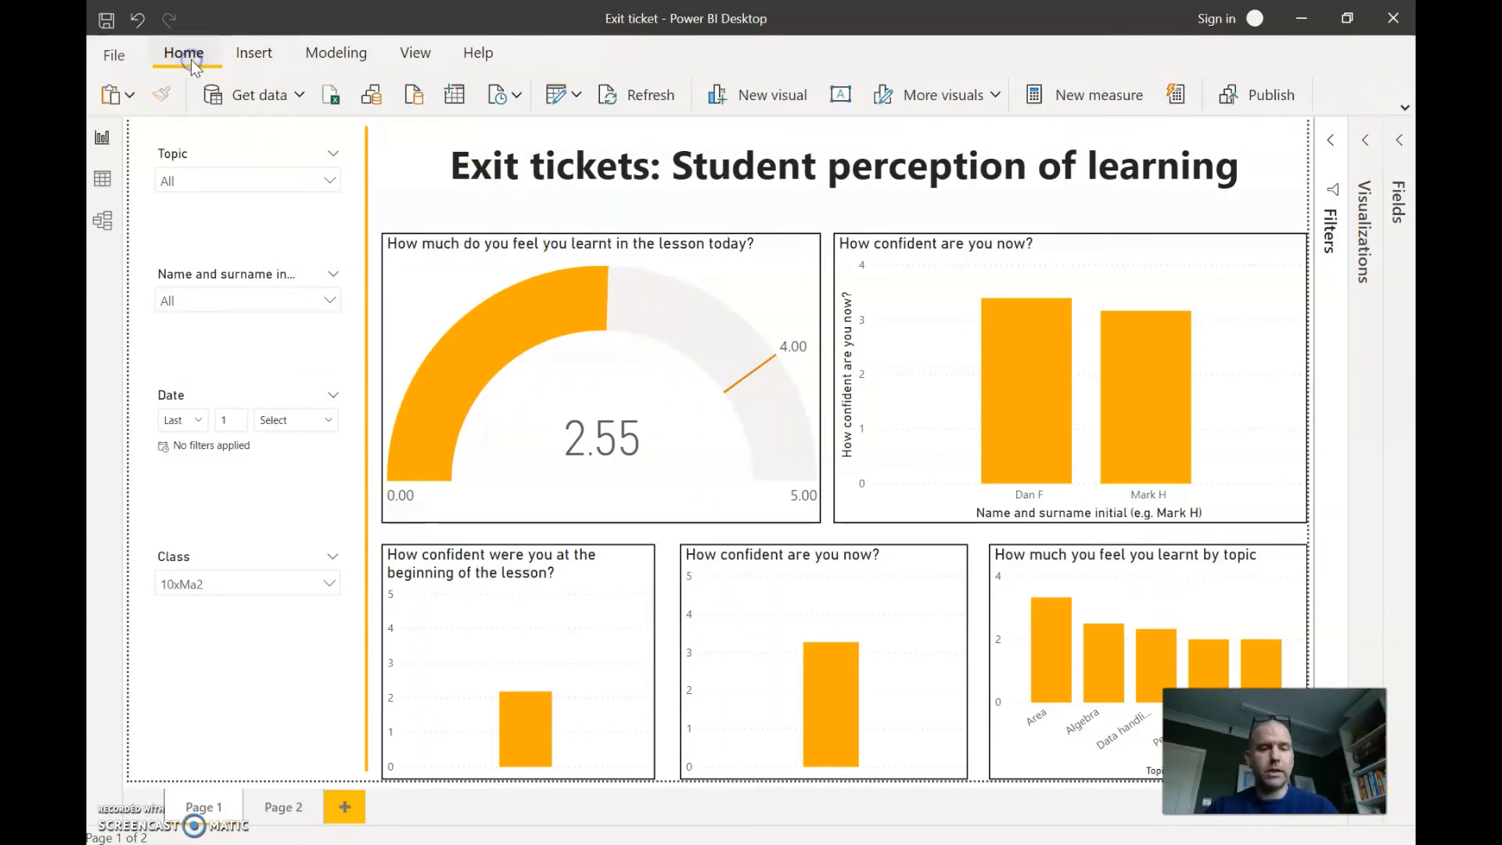
pyautogui.click(614, 97)
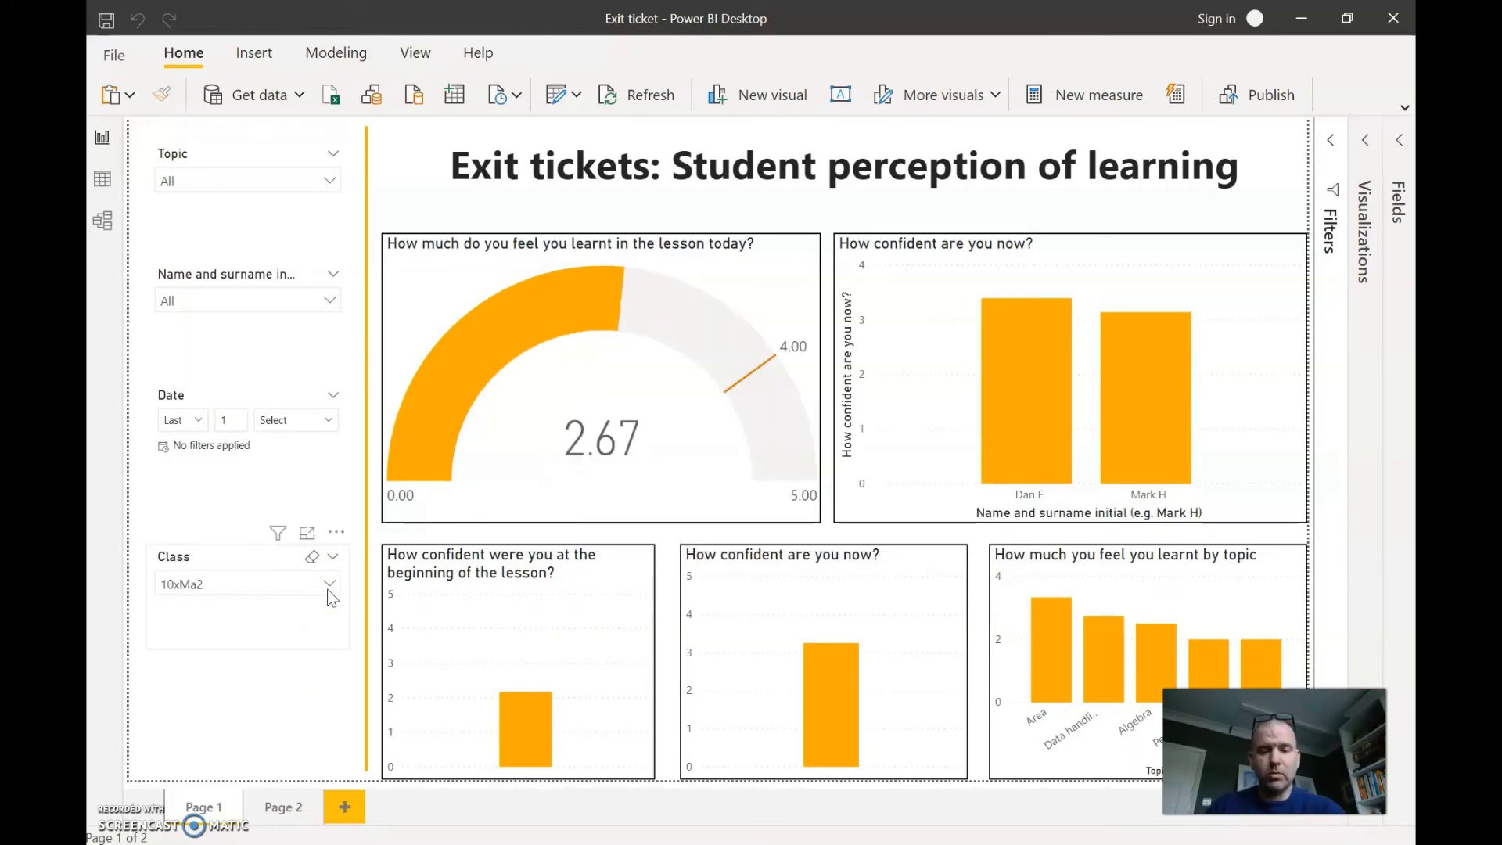
pyautogui.click(329, 595)
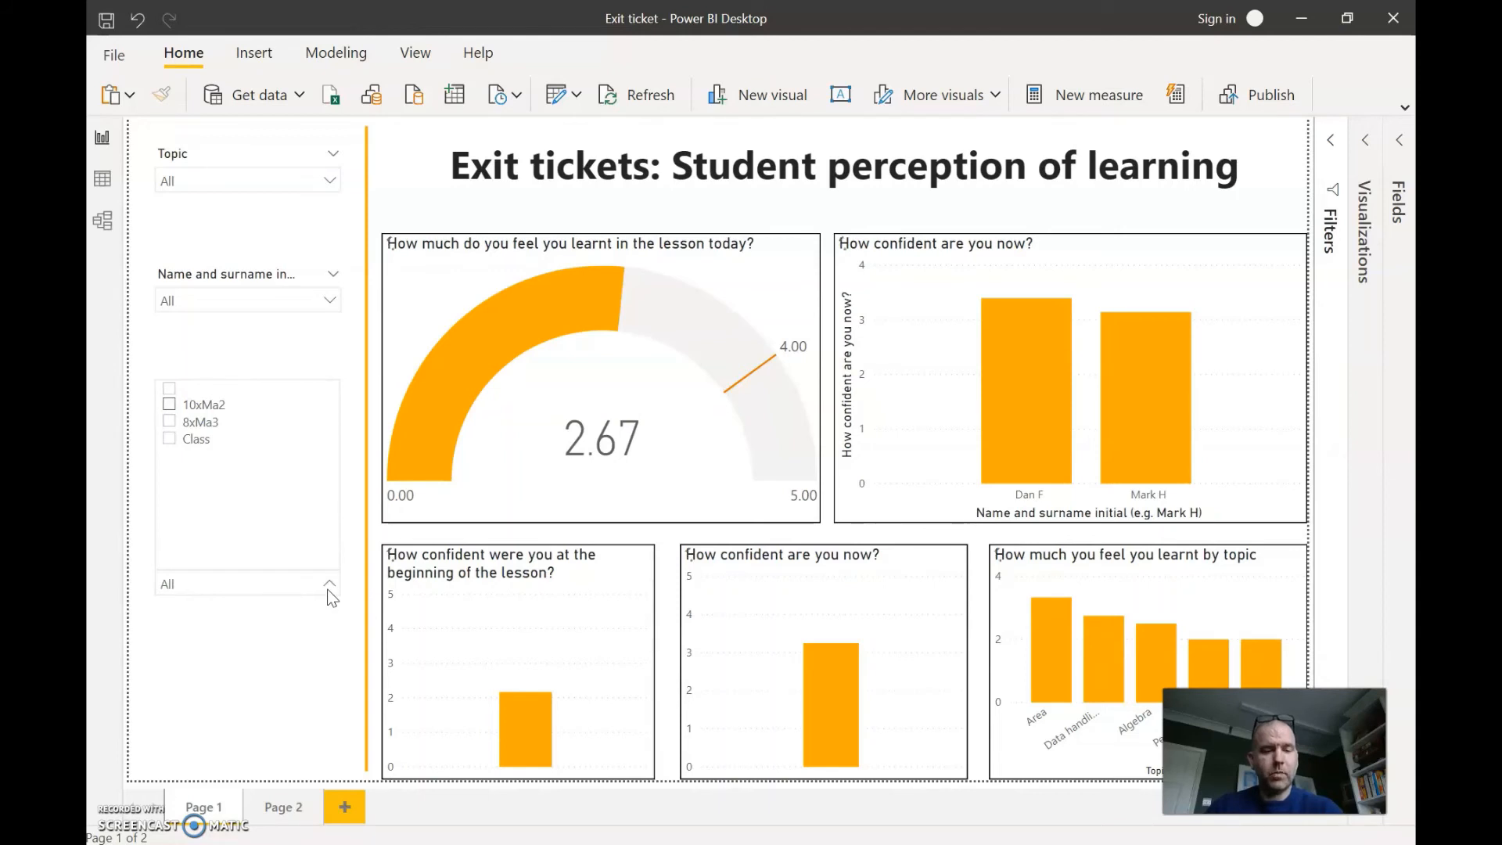
pyautogui.click(329, 594)
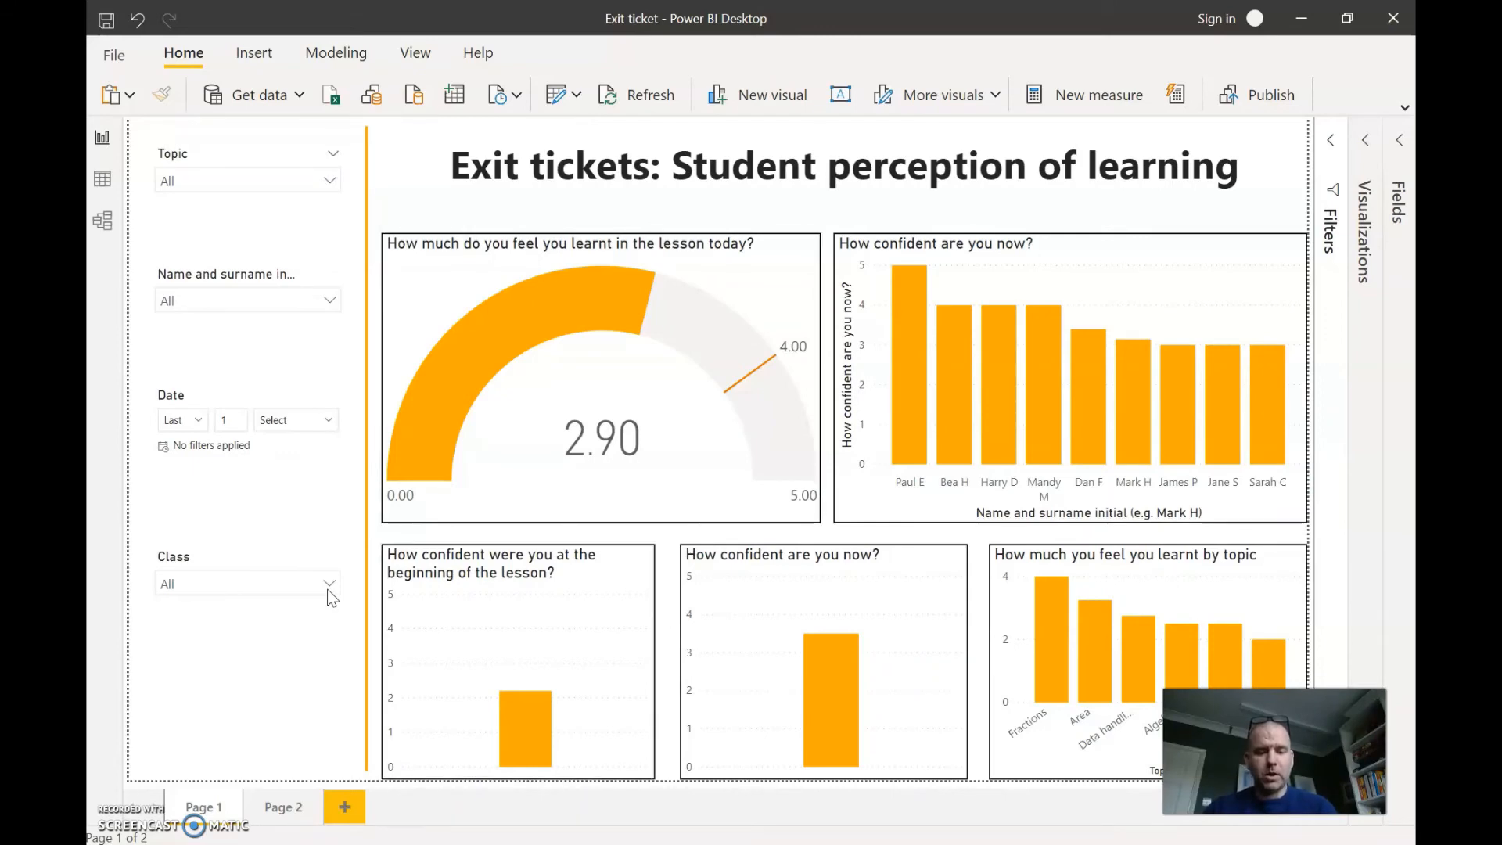
# Step: Switch to the exit ticket form in Chrome, start another response, enter the student's name and surname initial, and choose class 10xMa2
pyautogui.hotkey('alt', 'Tab')
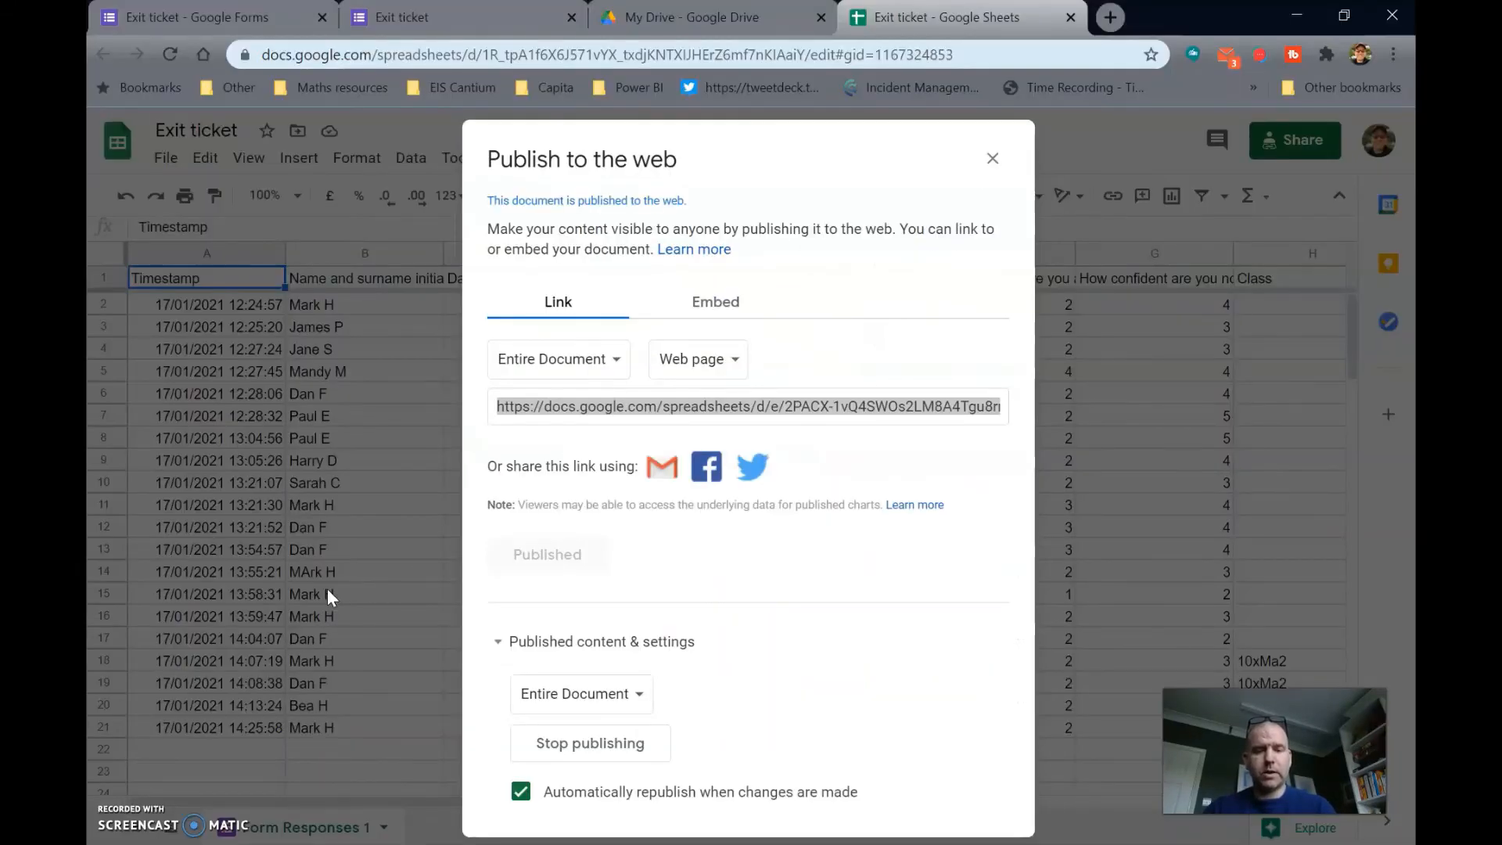
pyautogui.hotkey('ctrl', '2')
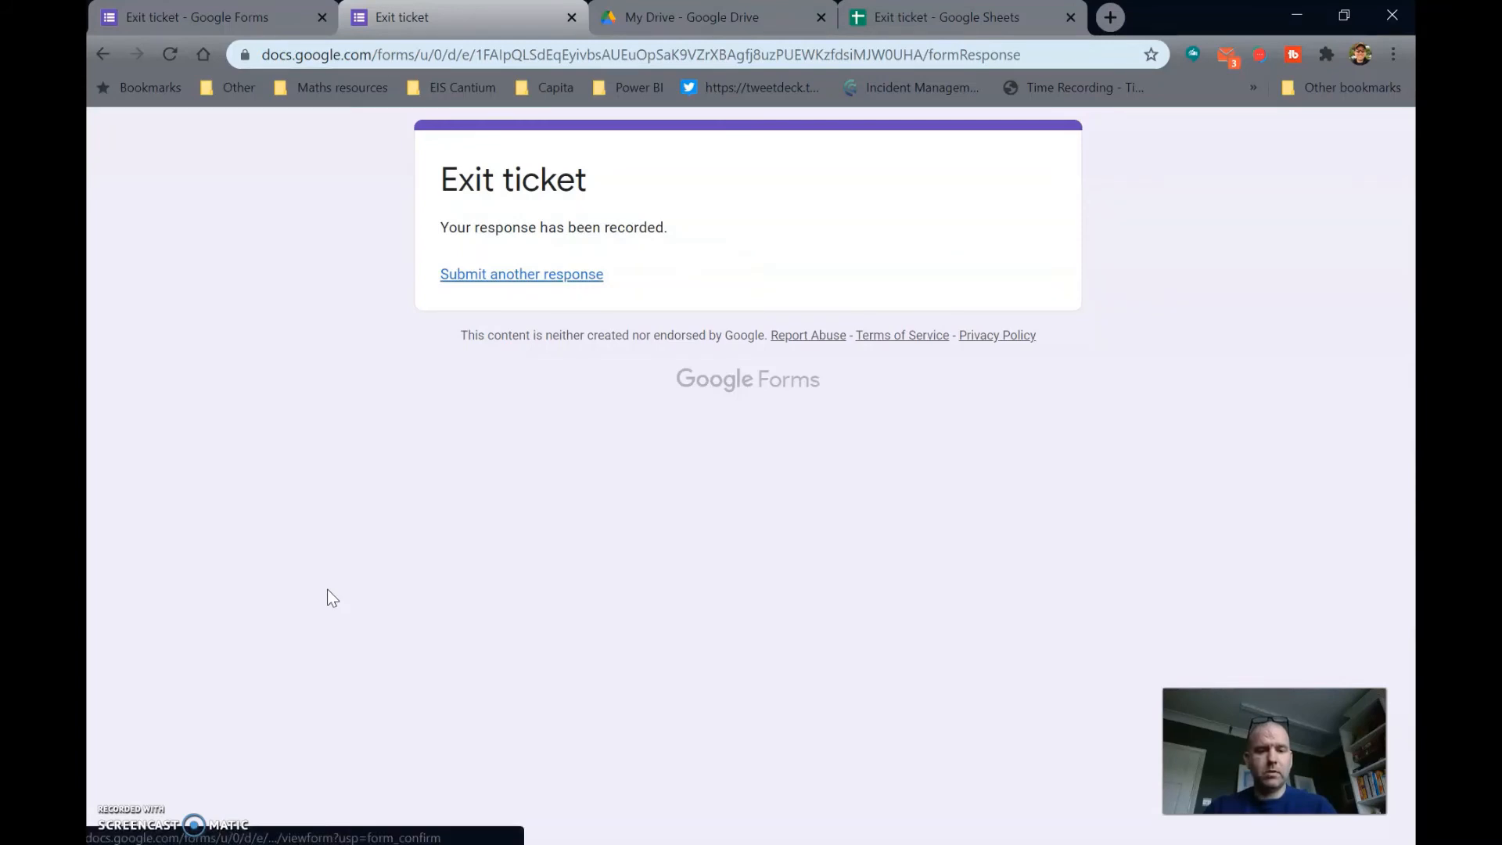
pyautogui.press('Return')
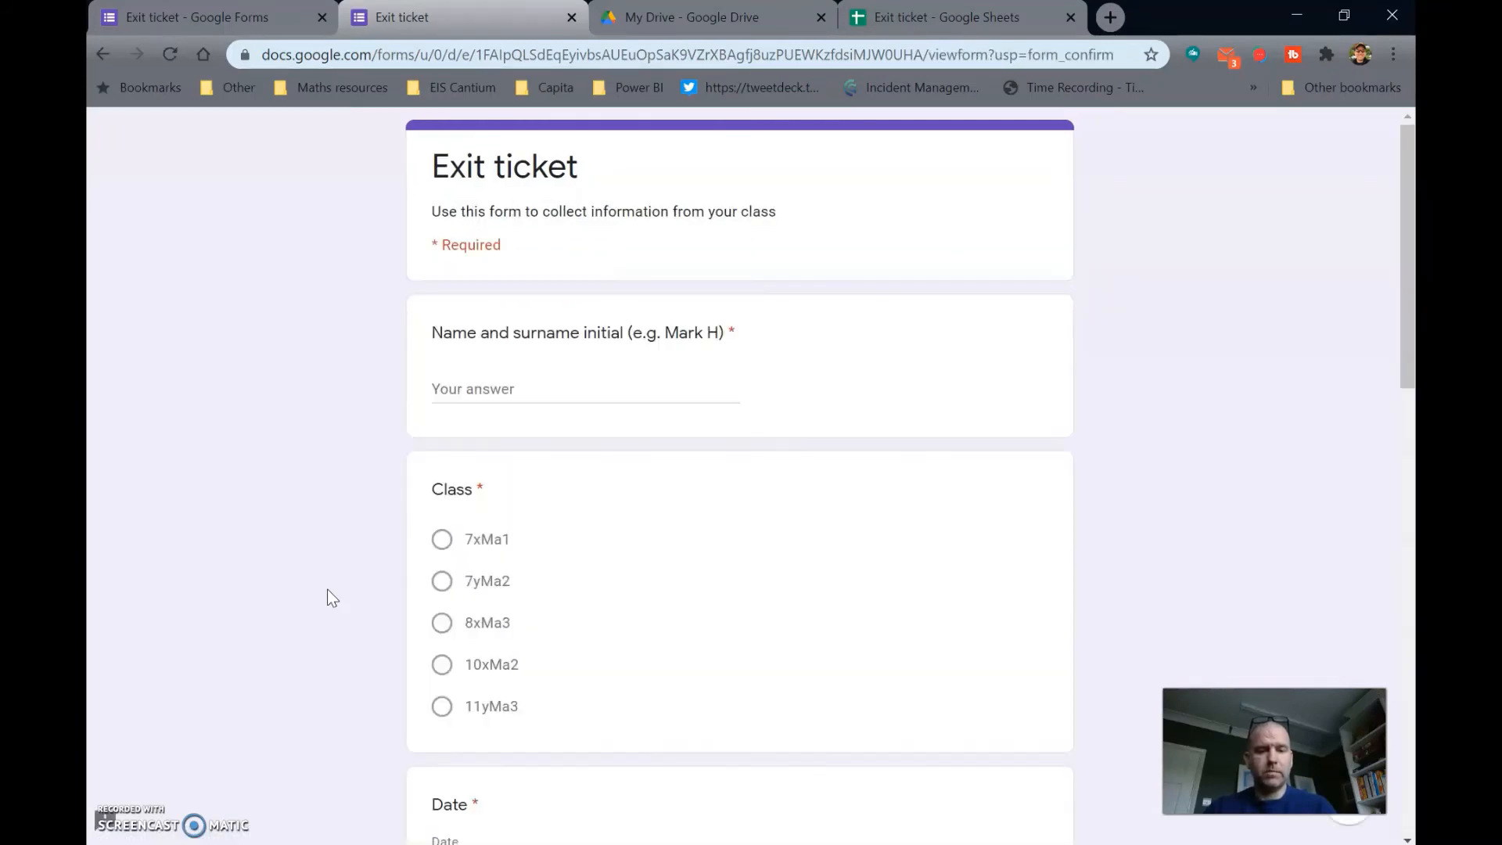
pyautogui.click(490, 384)
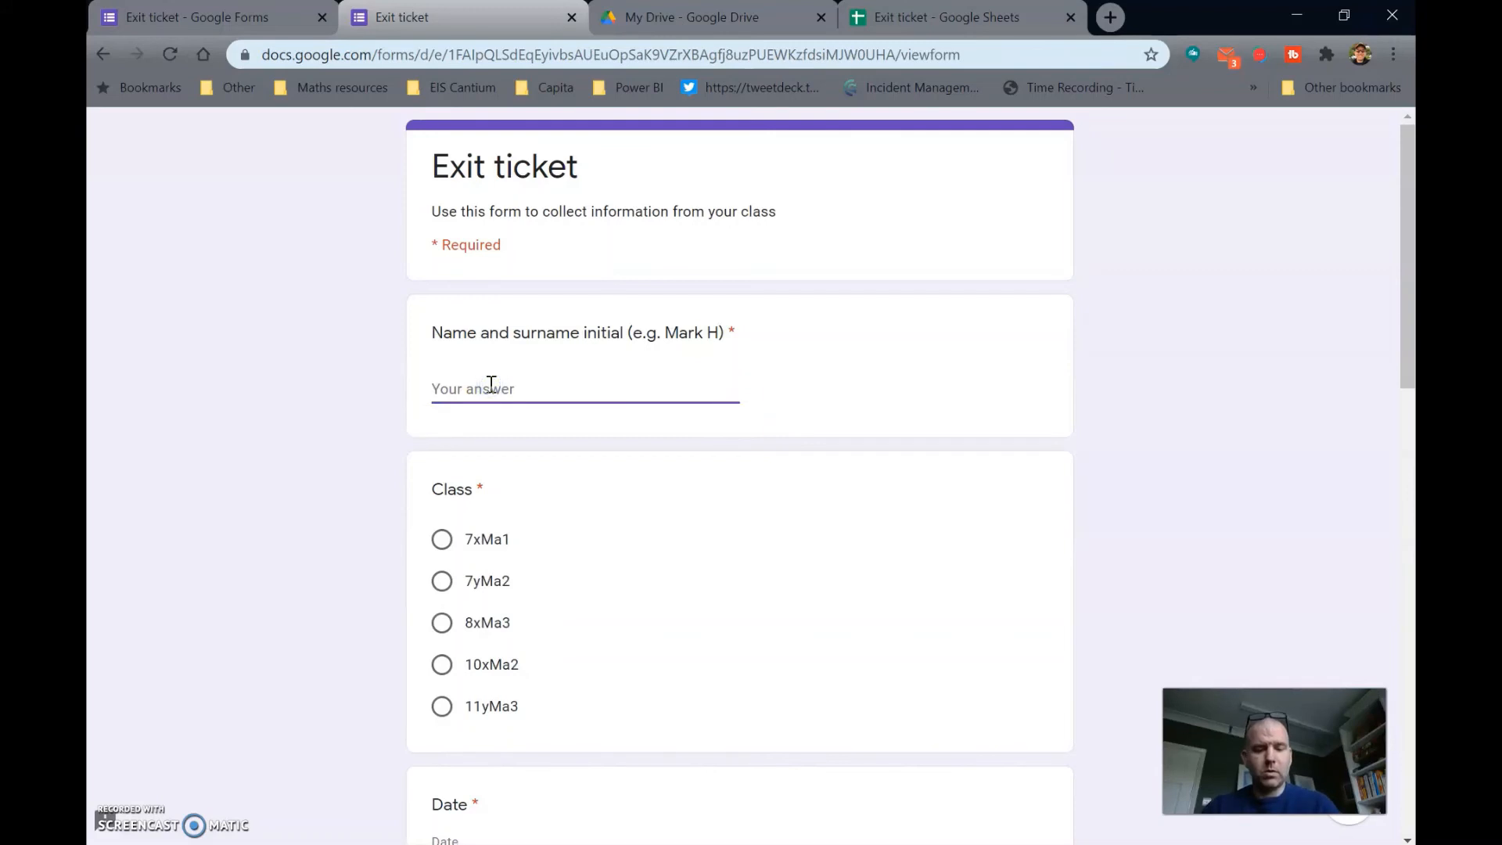
pyautogui.write('Mark H')
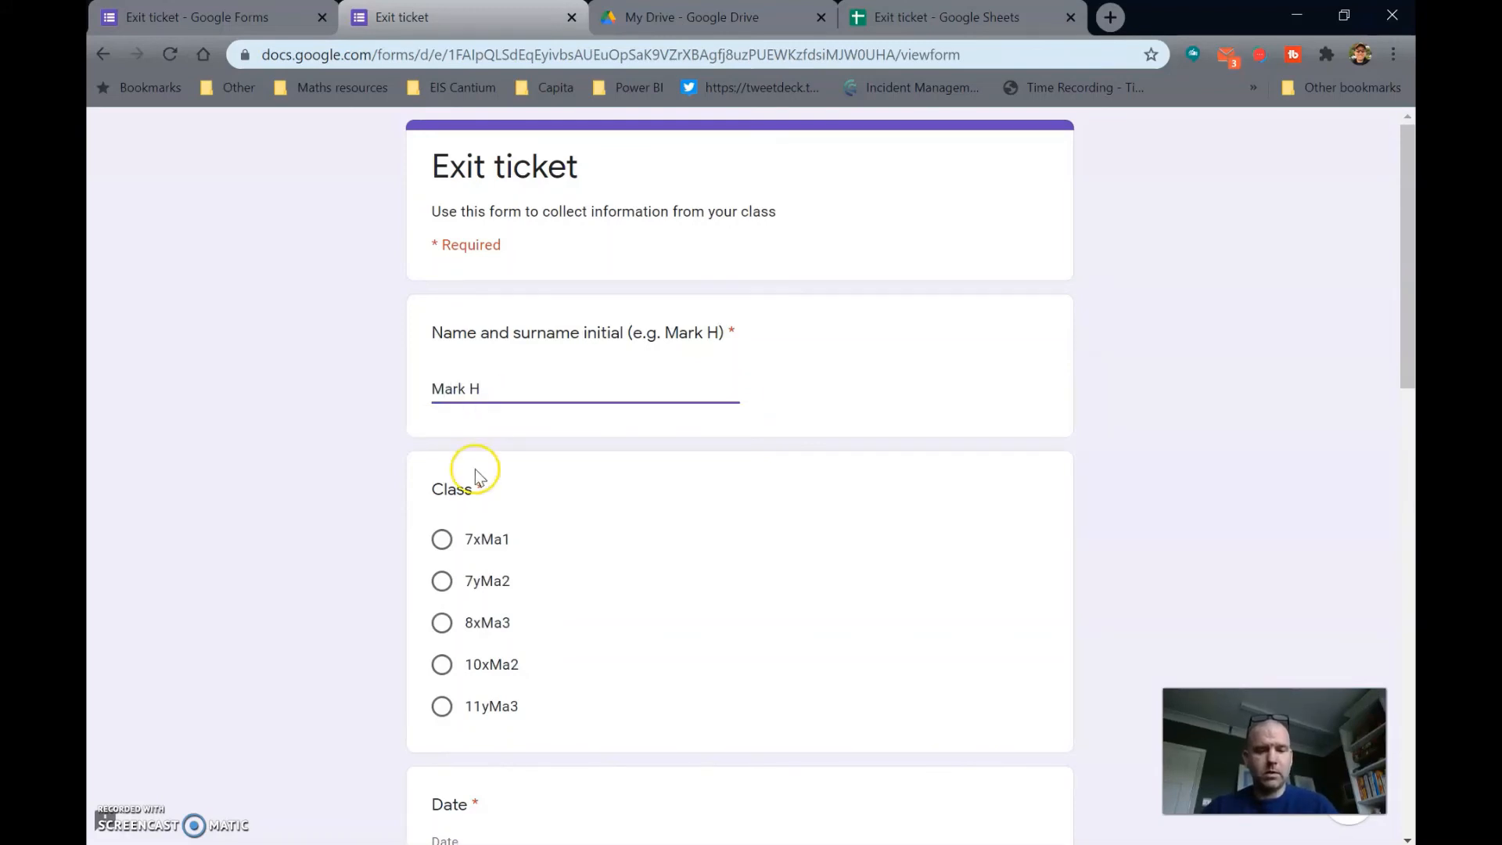
pyautogui.click(442, 663)
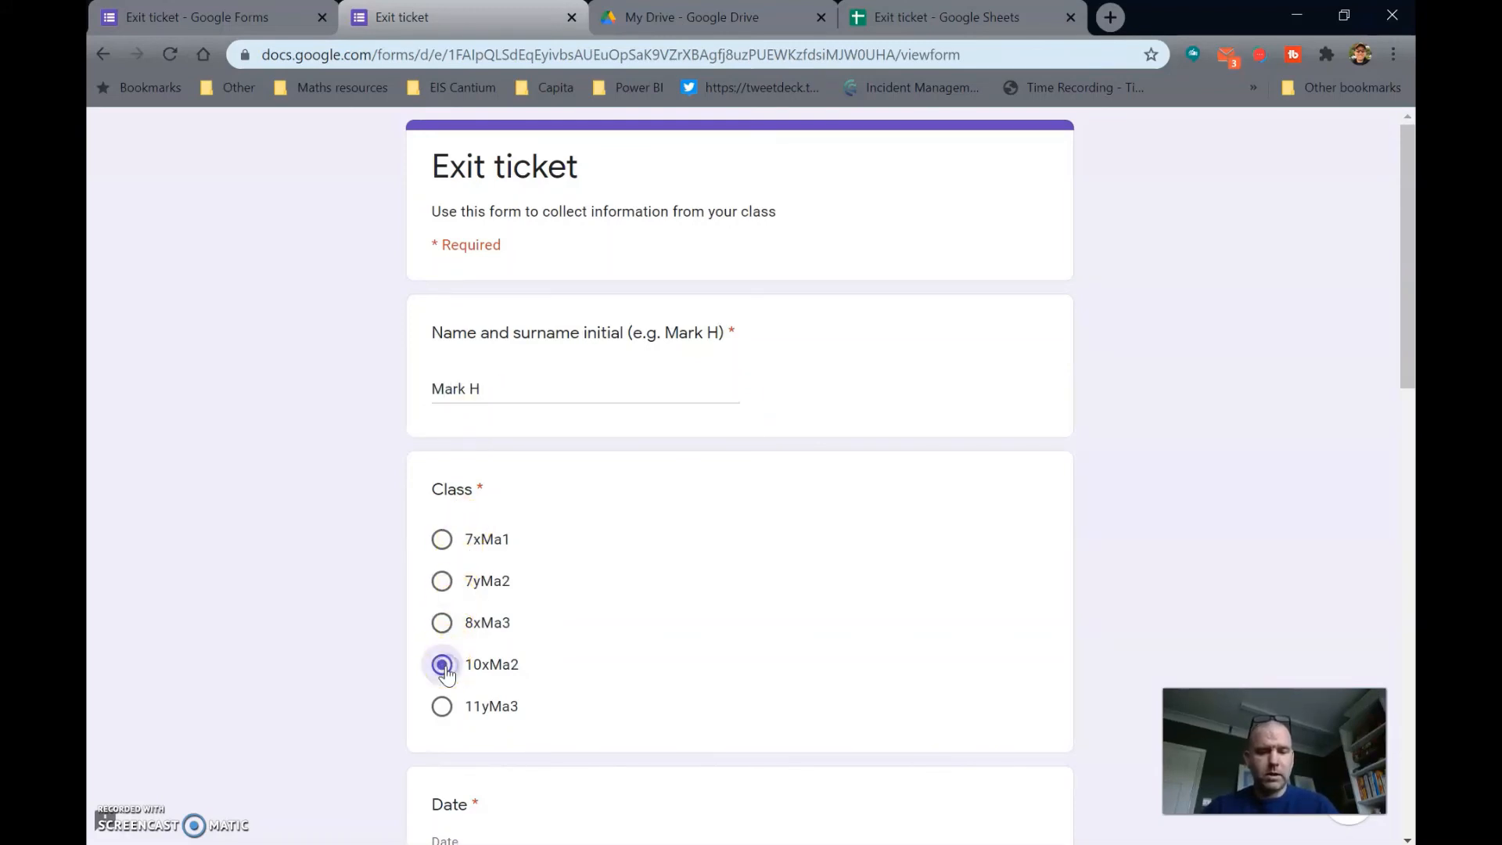
# Step: Set the form's date to 14/01/2021 and choose Percentages as the topic covered
pyautogui.scroll(-3, 449, 669)
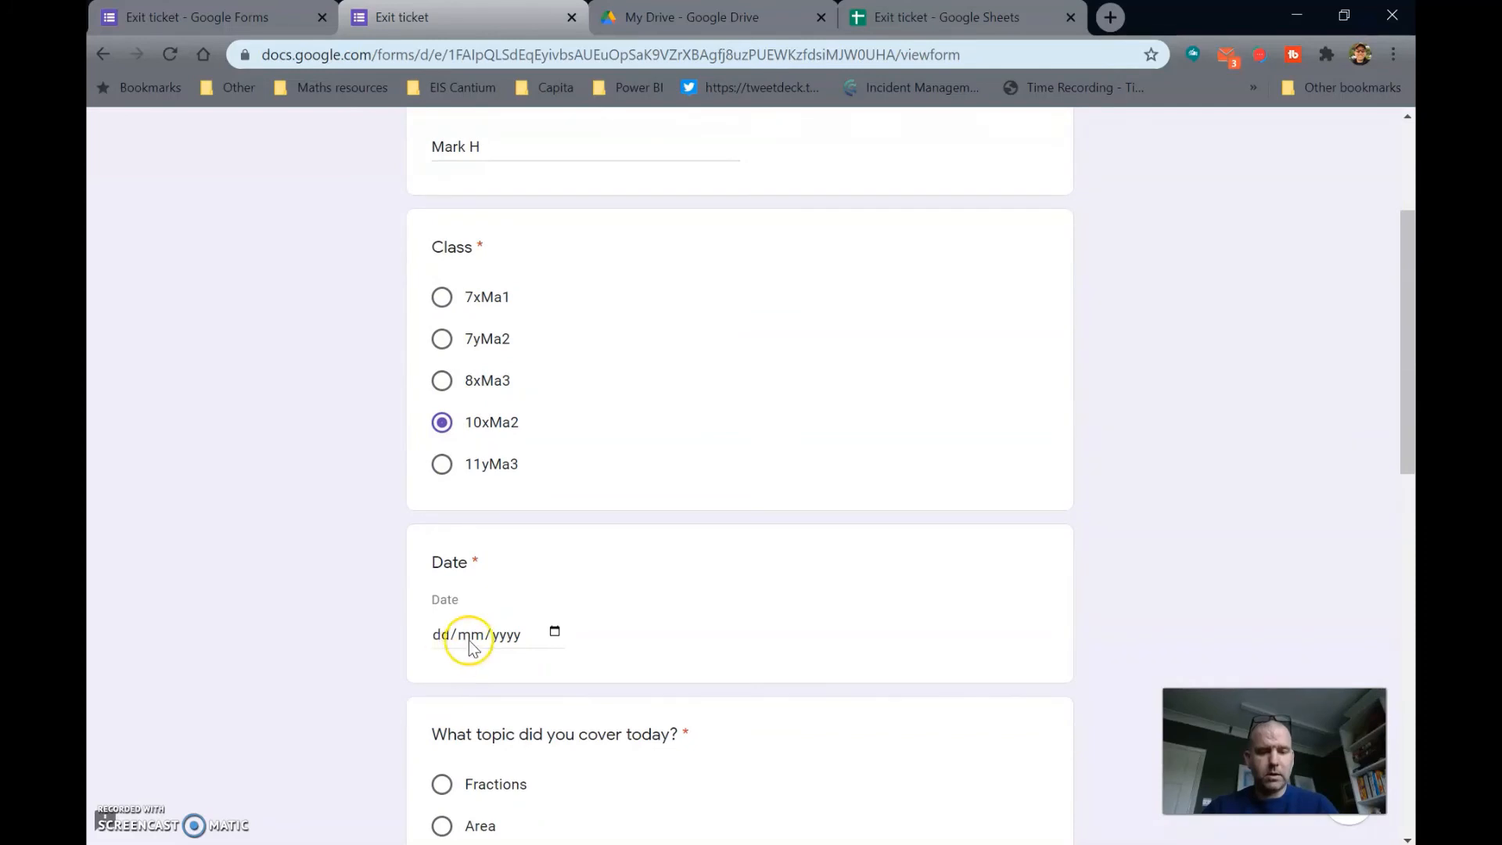
pyautogui.click(555, 631)
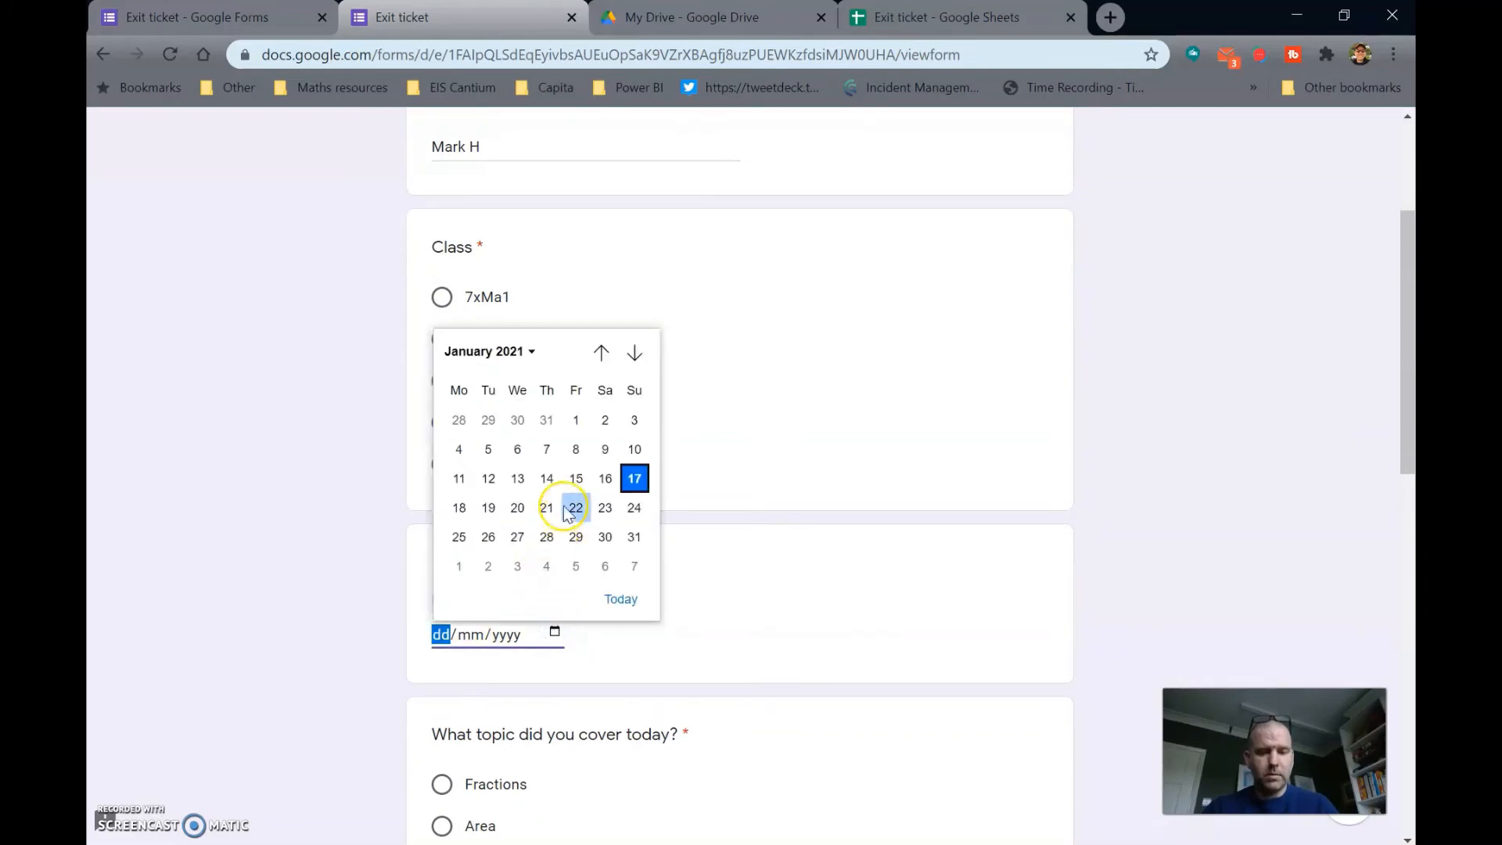
pyautogui.click(549, 478)
pyautogui.scroll(-3, 429, 642)
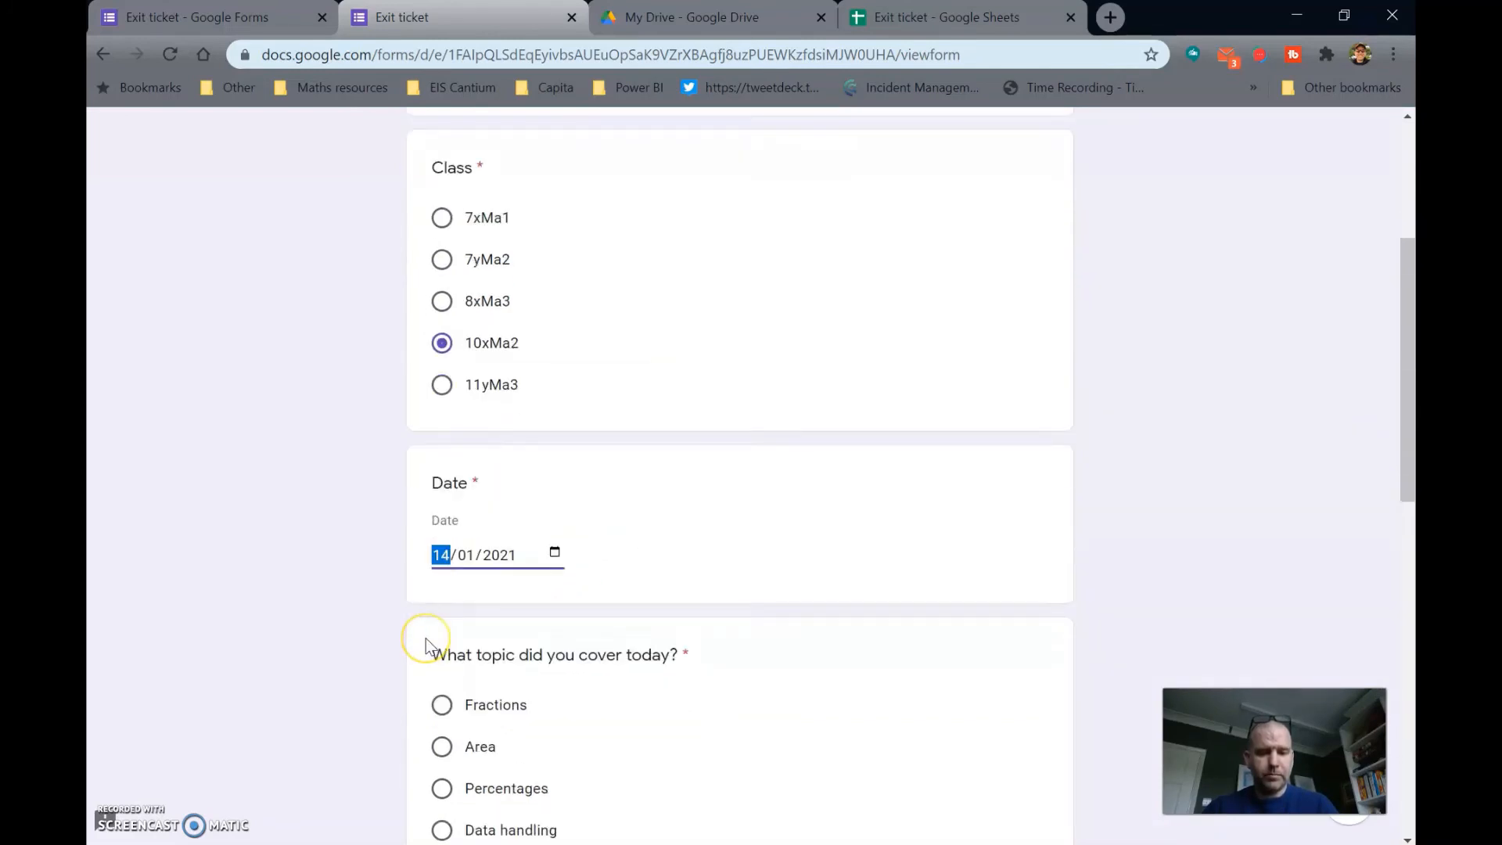
pyautogui.click(442, 625)
# Step: Rate confidence at the beginning of the lesson 2, confidence now 3, and amount learnt in the lesson 4
pyautogui.scroll(-3, 443, 632)
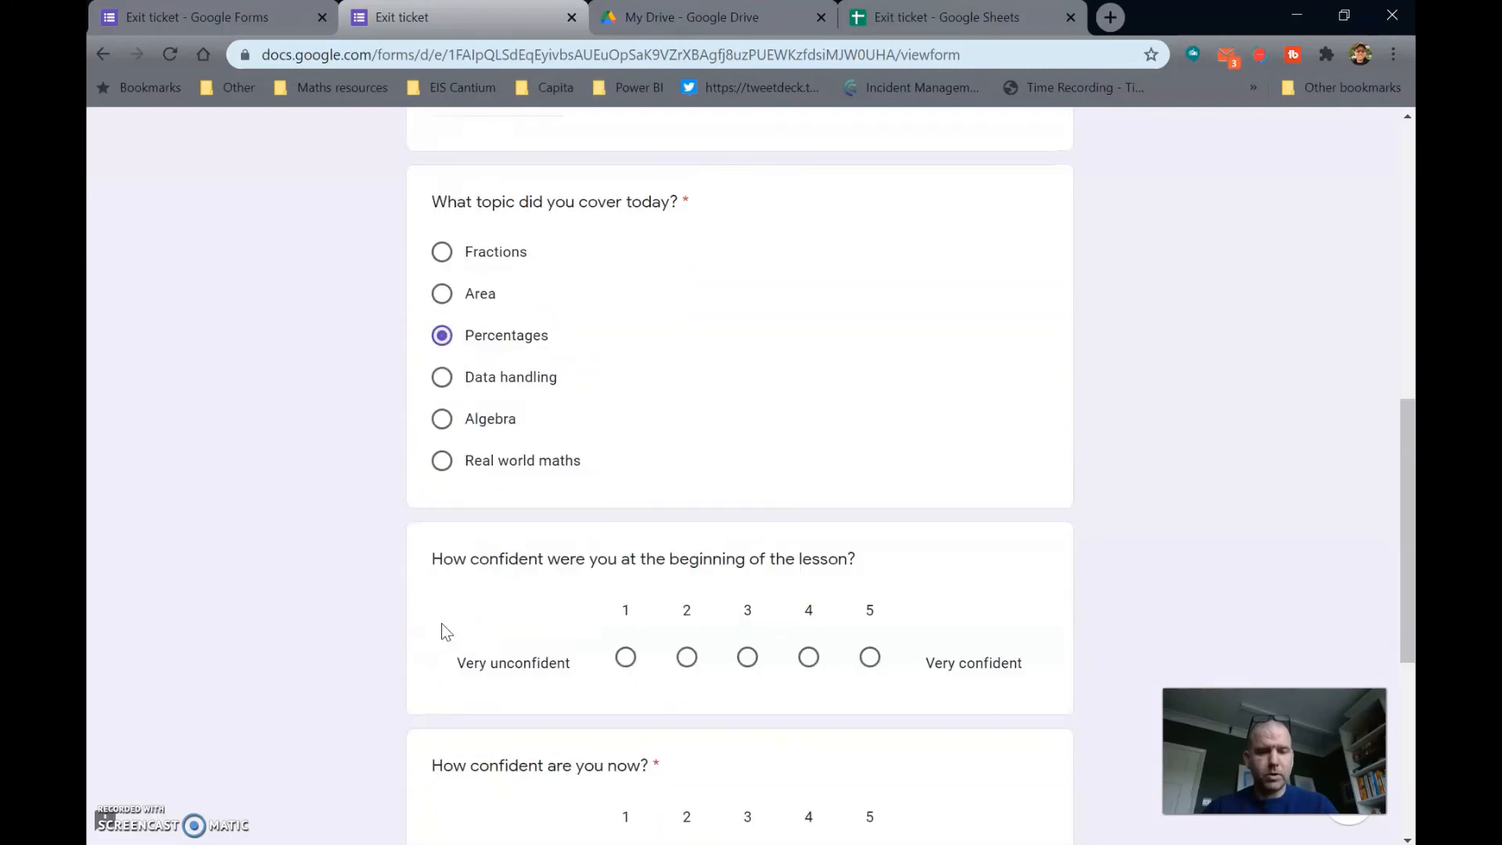
pyautogui.click(692, 663)
pyautogui.scroll(-2, 693, 666)
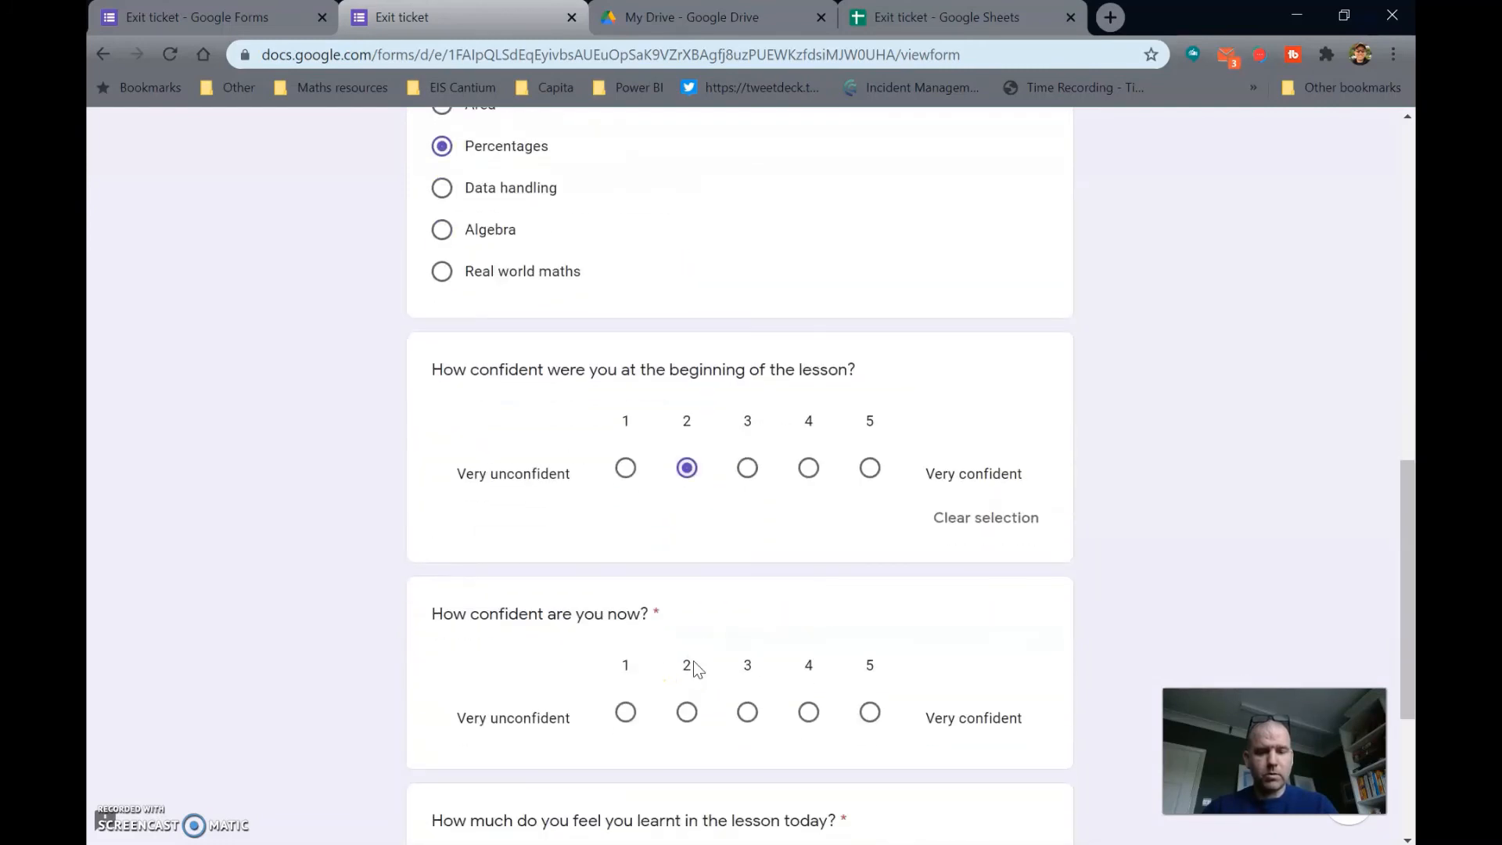
pyautogui.click(751, 712)
pyautogui.scroll(-2, 755, 713)
pyautogui.click(817, 725)
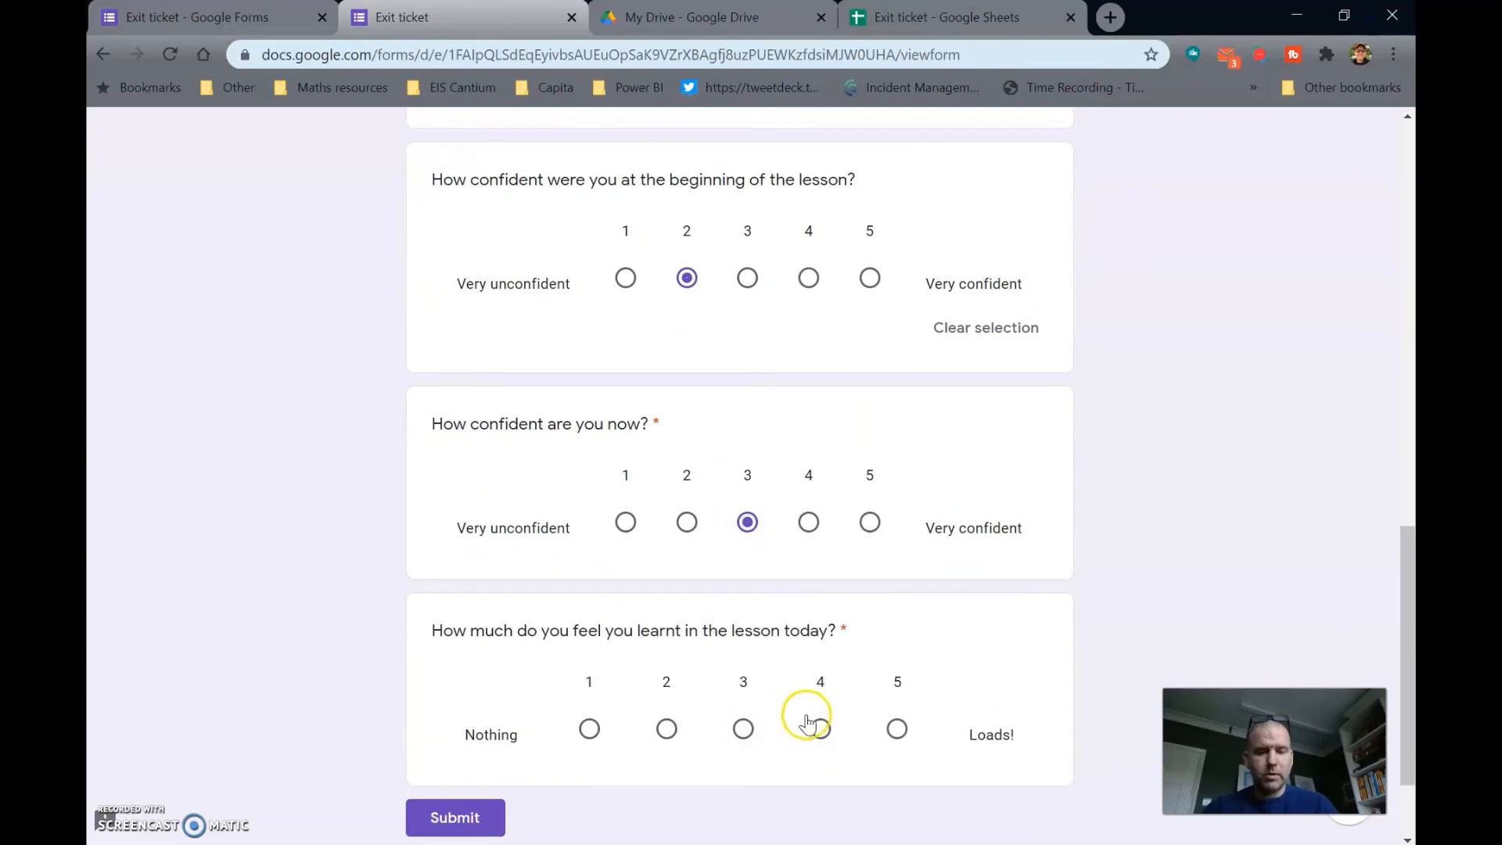
# Step: Submit the exit ticket response and switch to the Google Sheet that collects the form responses
pyautogui.click(429, 834)
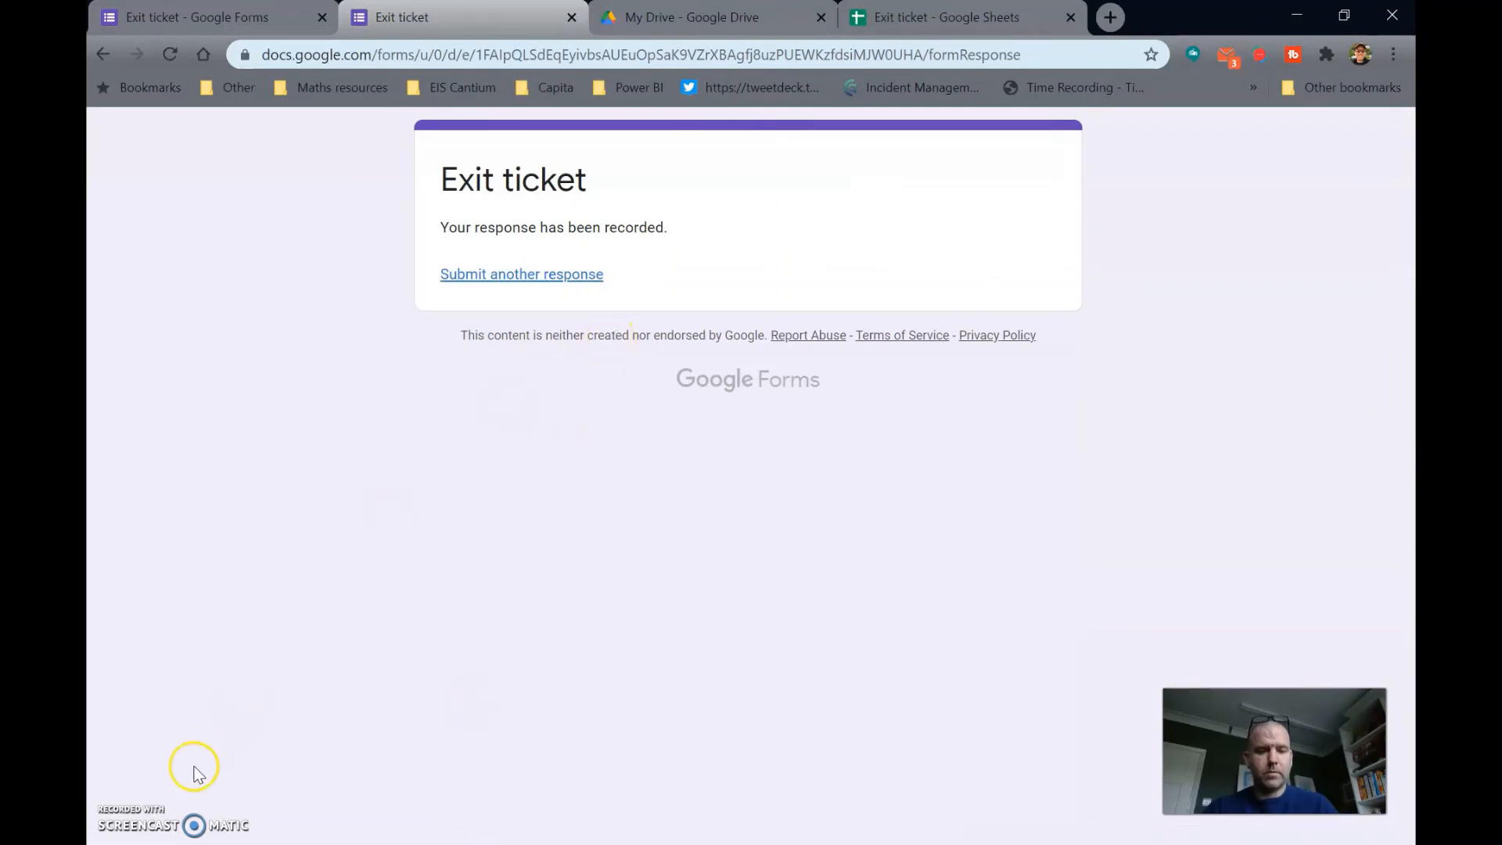
pyautogui.hotkey('ctrl', '4')
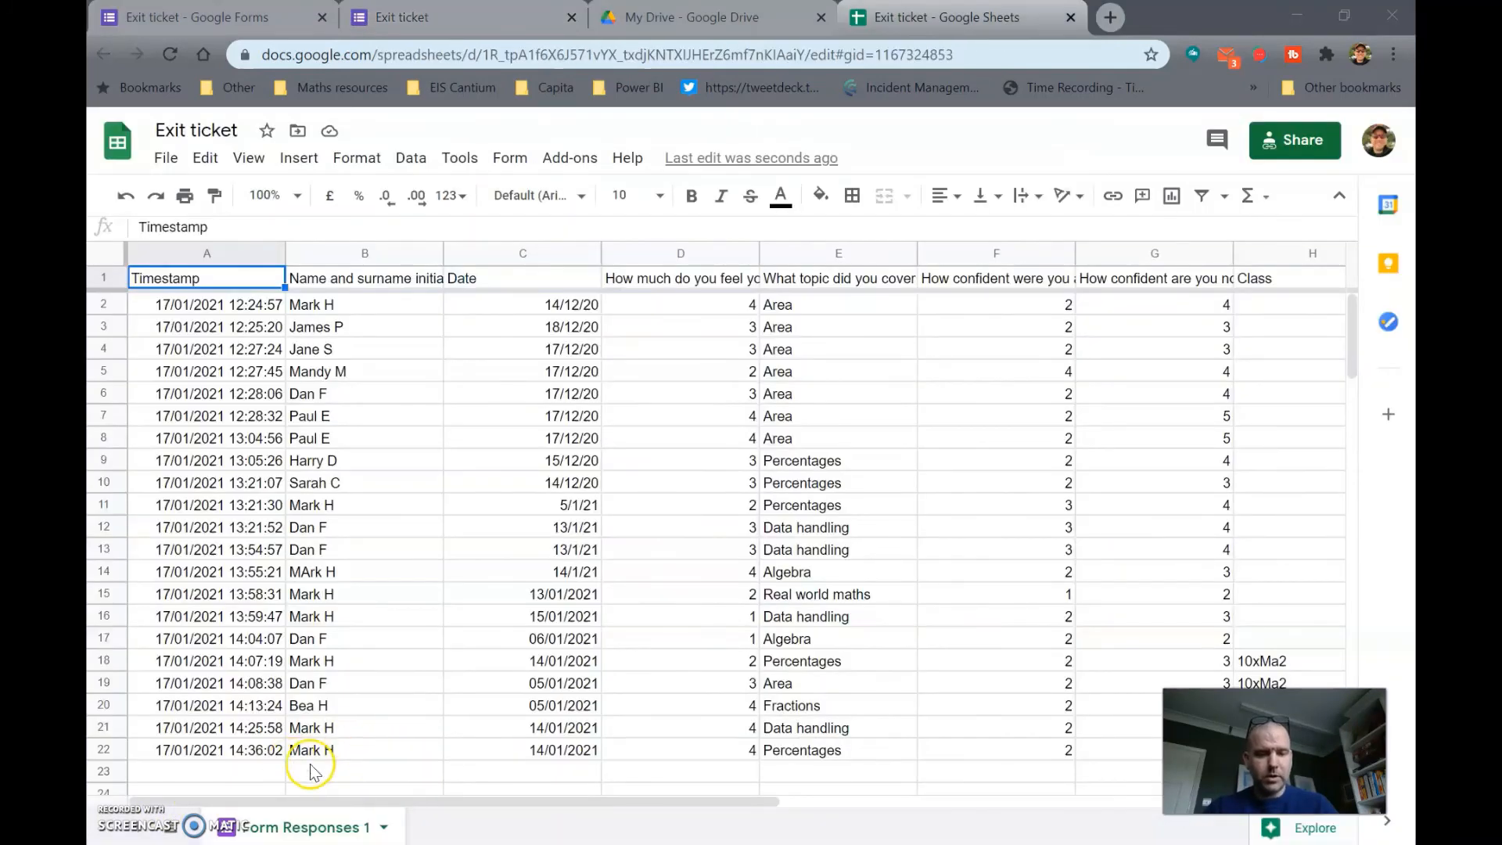